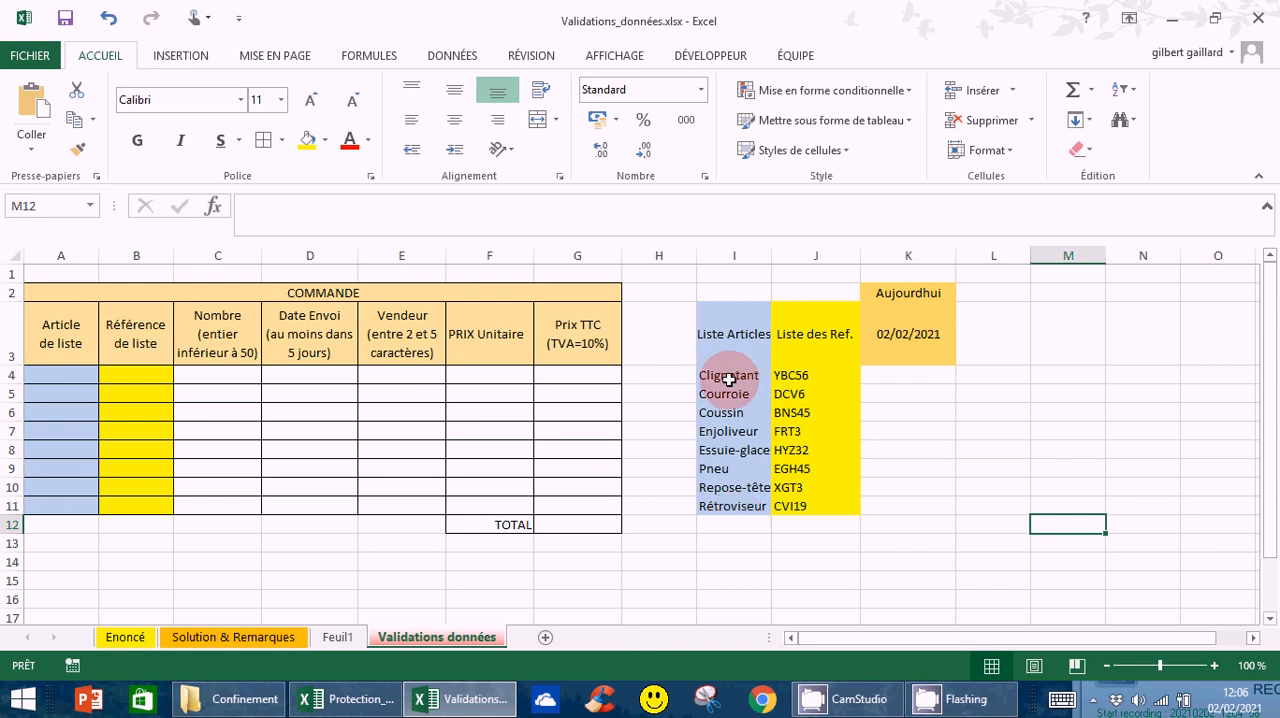
Begin a data validation rule for A4:A11 in the Article de liste column, allowing only Liste entries
left_click(67, 377)
left_click_drag(67, 377, 55, 498)
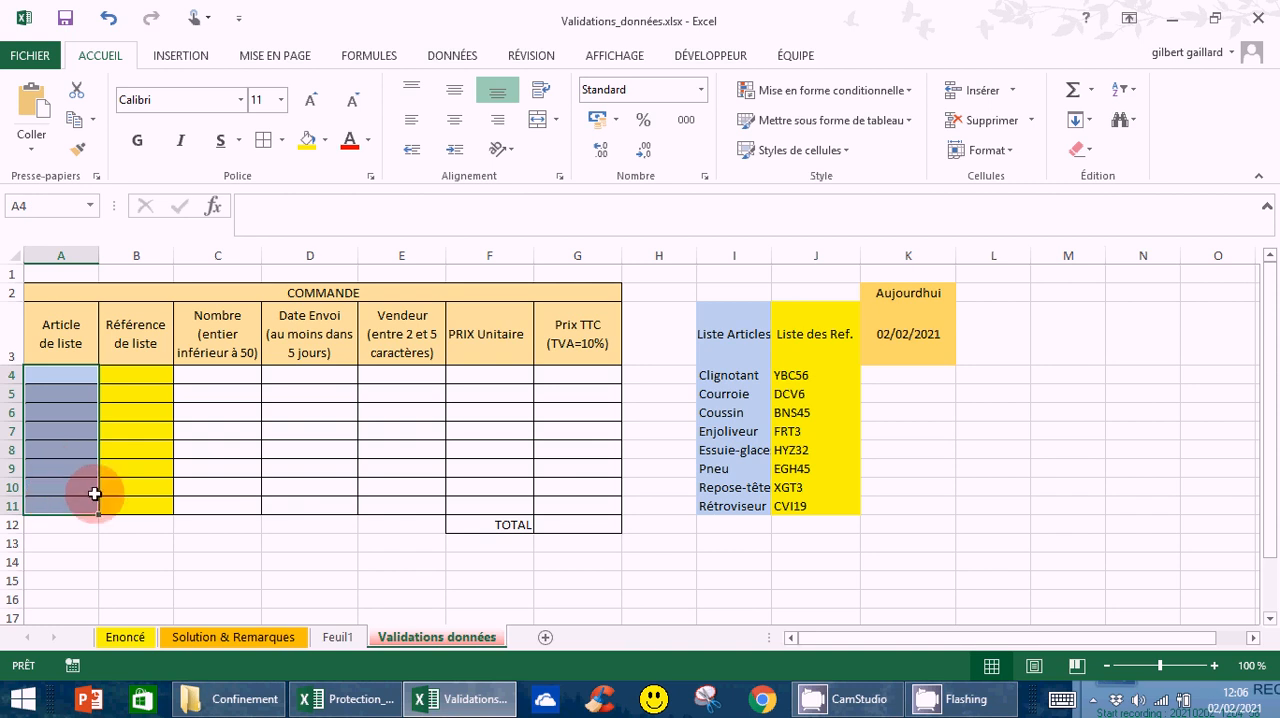
left_click(449, 60)
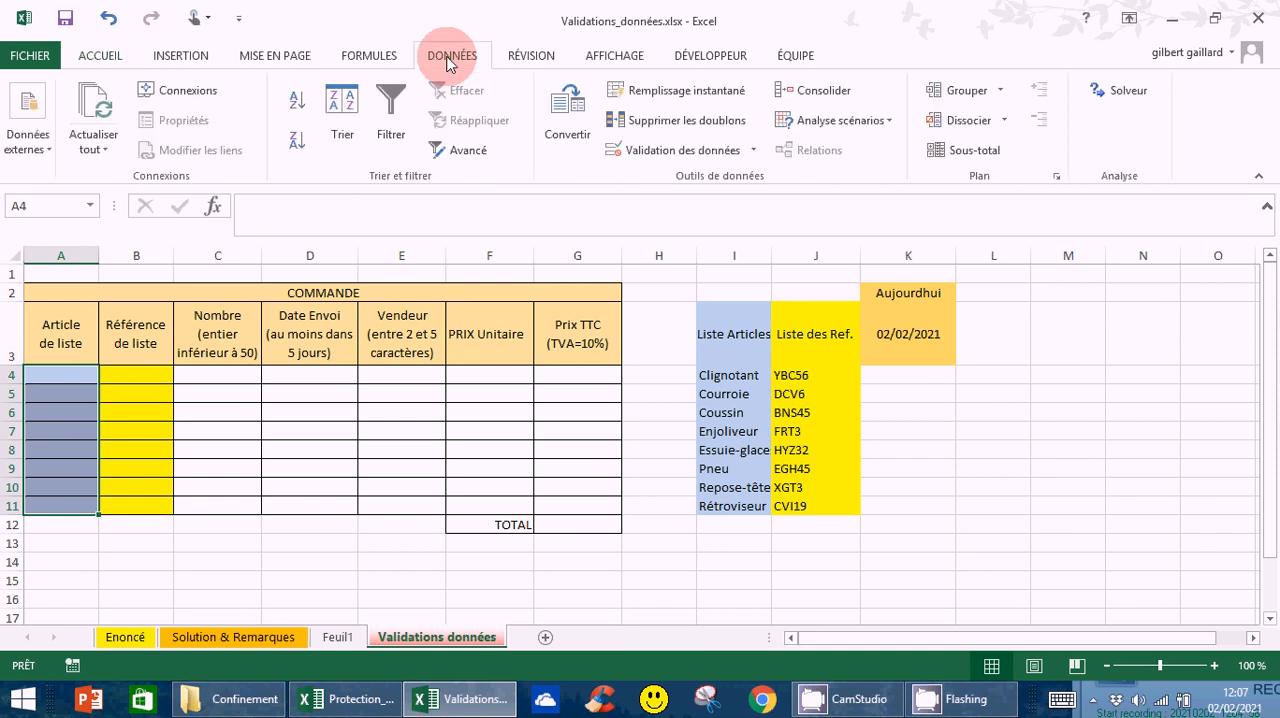
left_click(690, 155)
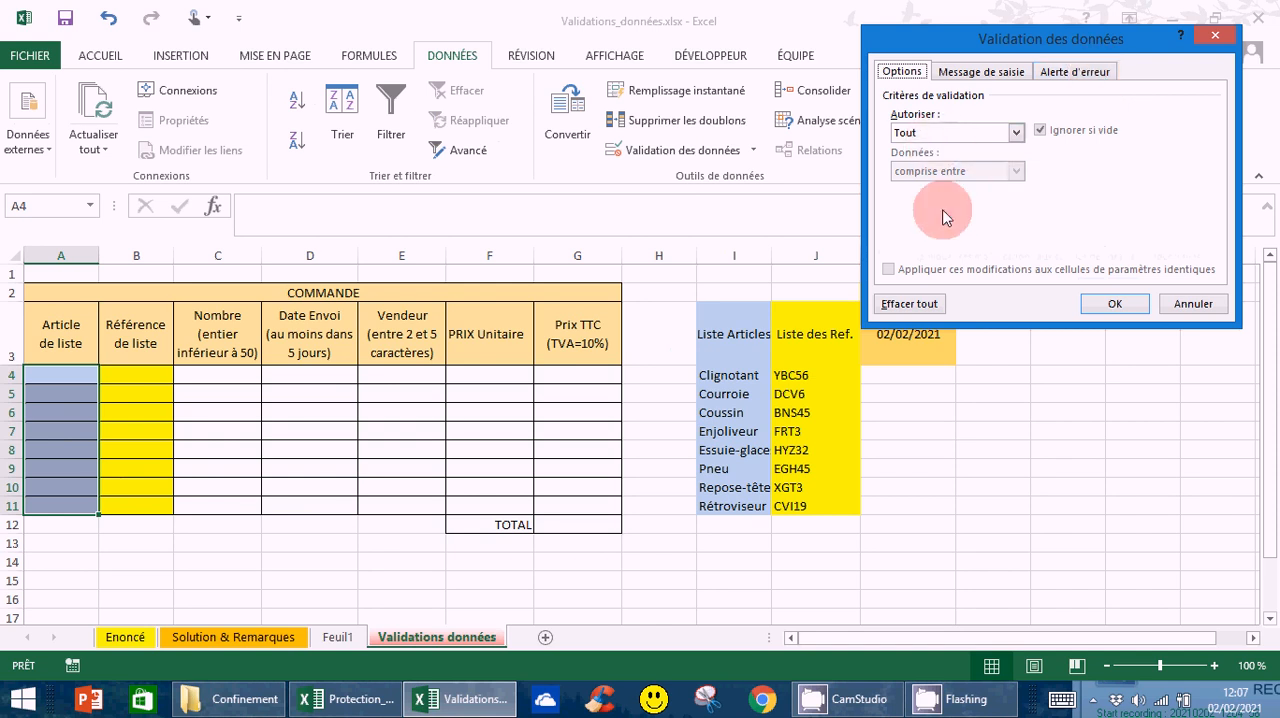
left_click(1016, 133)
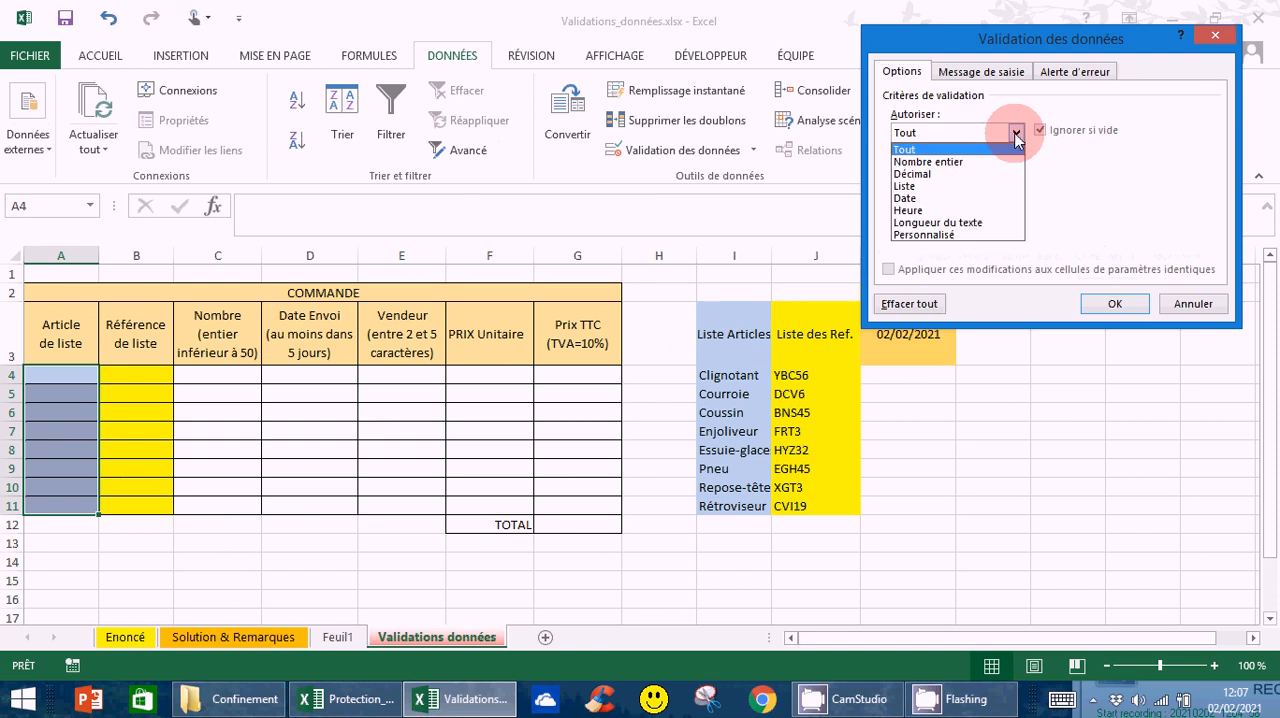
left_click(906, 186)
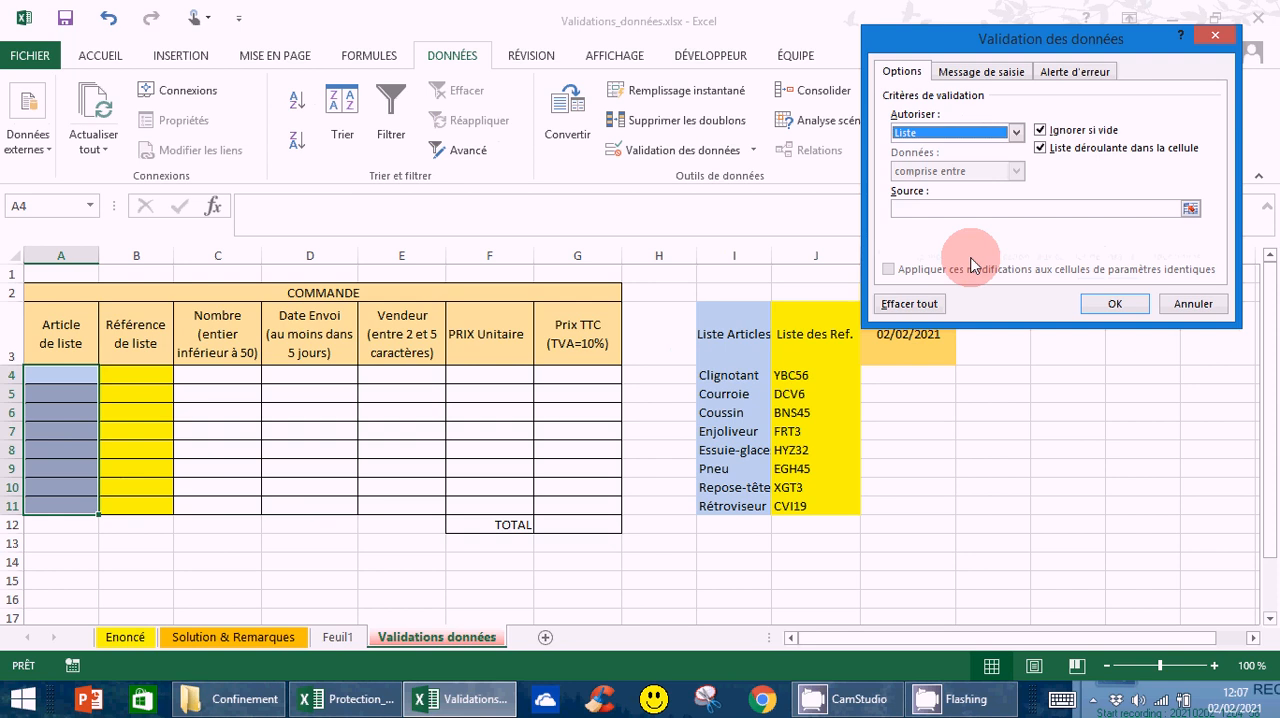
Set the validation list source to the article names in =$I$4:$I$11 and apply the rule
left_click(932, 213)
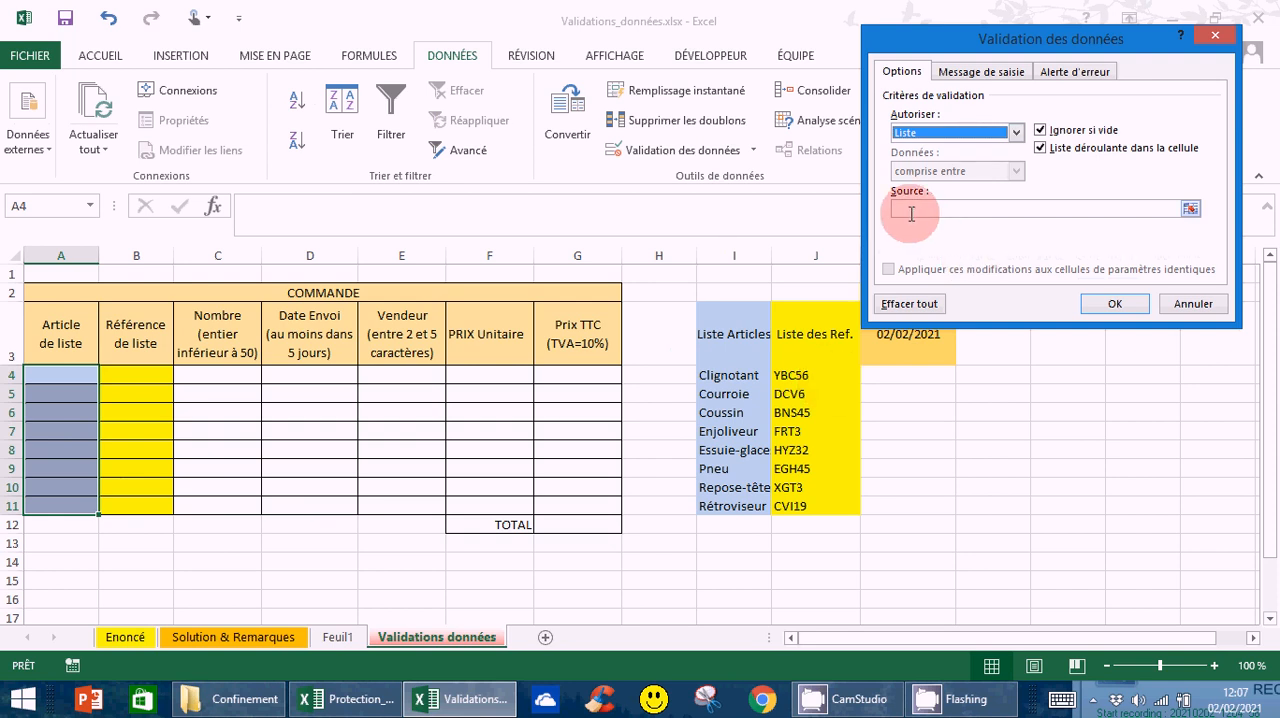
left_click(1190, 208)
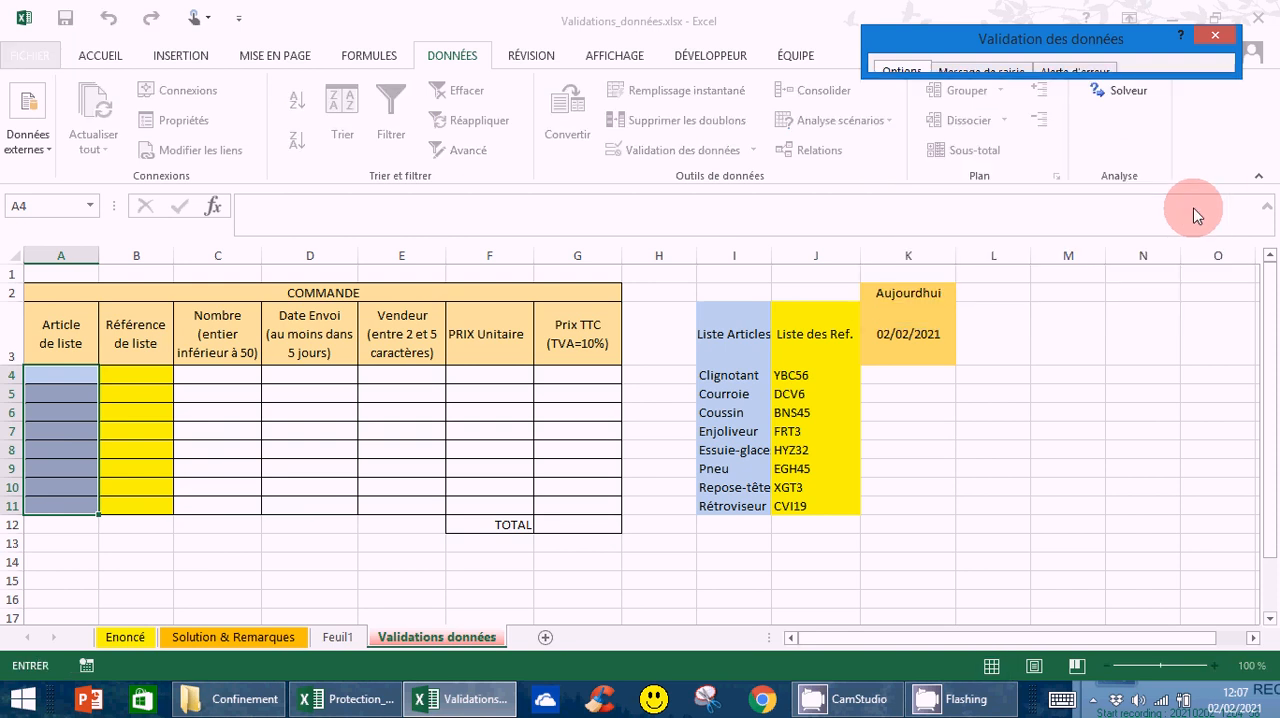
left_click(725, 376)
left_click_drag(725, 376, 725, 506)
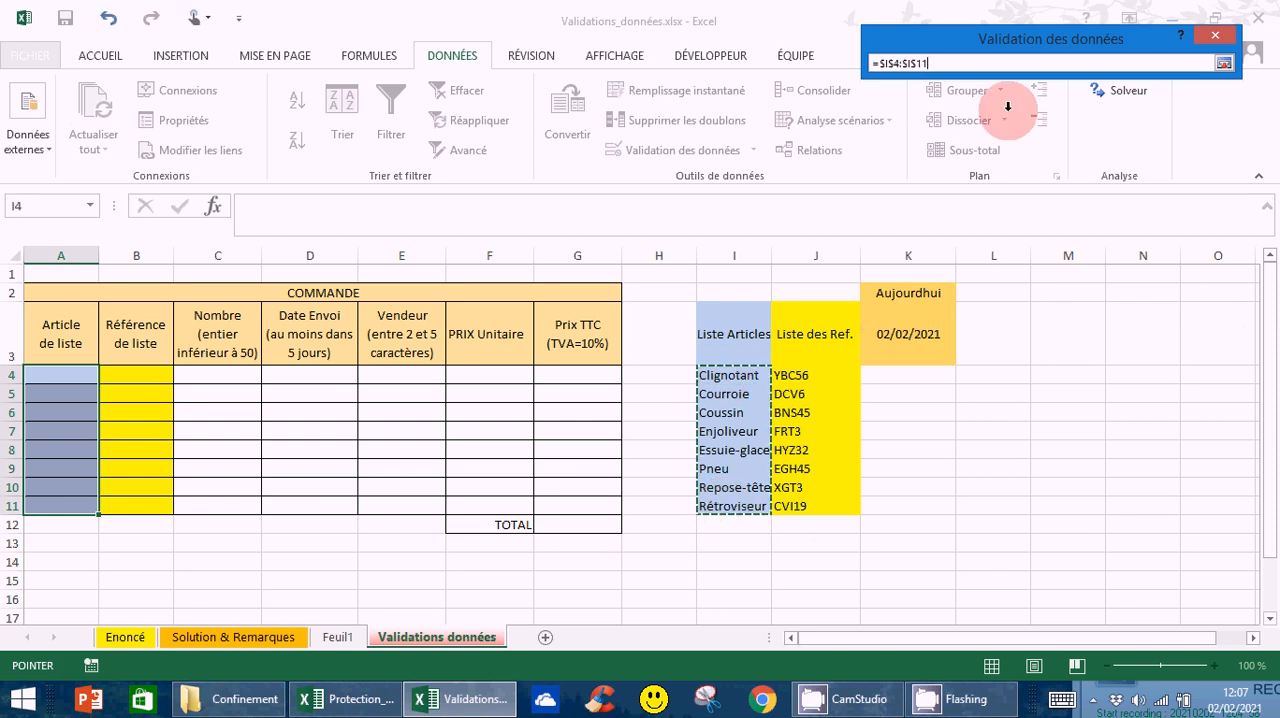
left_click(1223, 63)
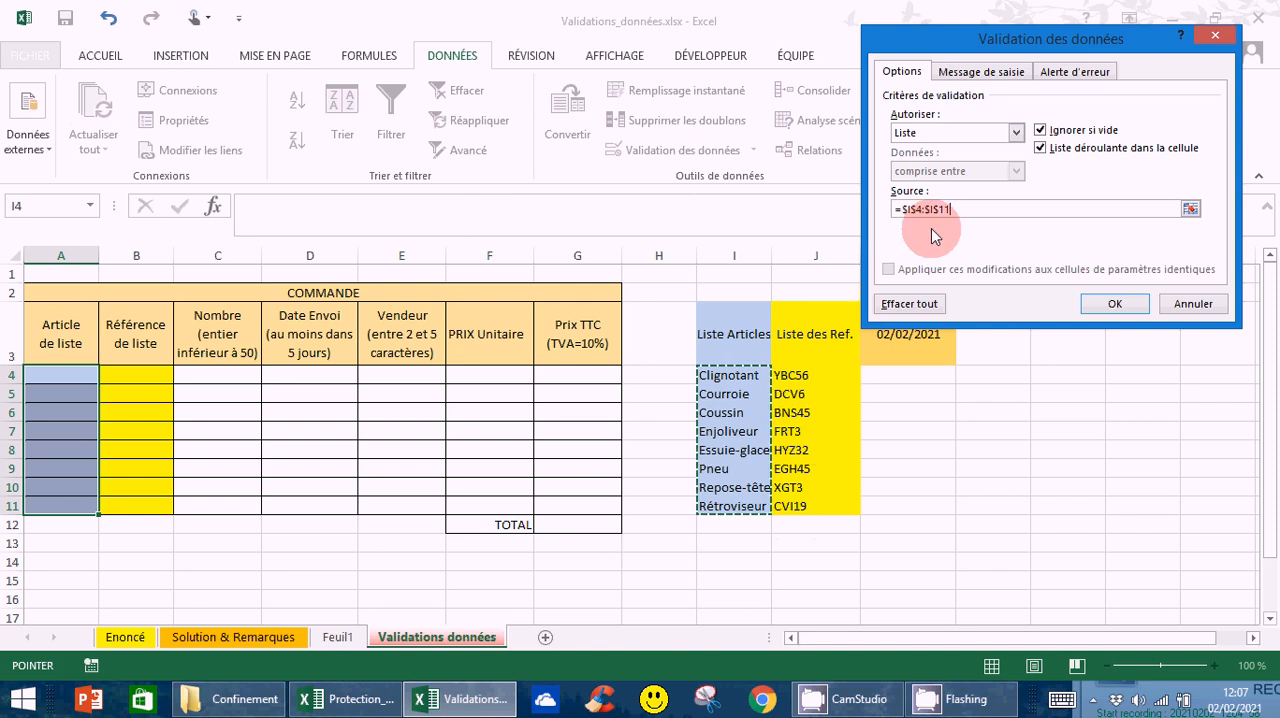
left_click(1116, 305)
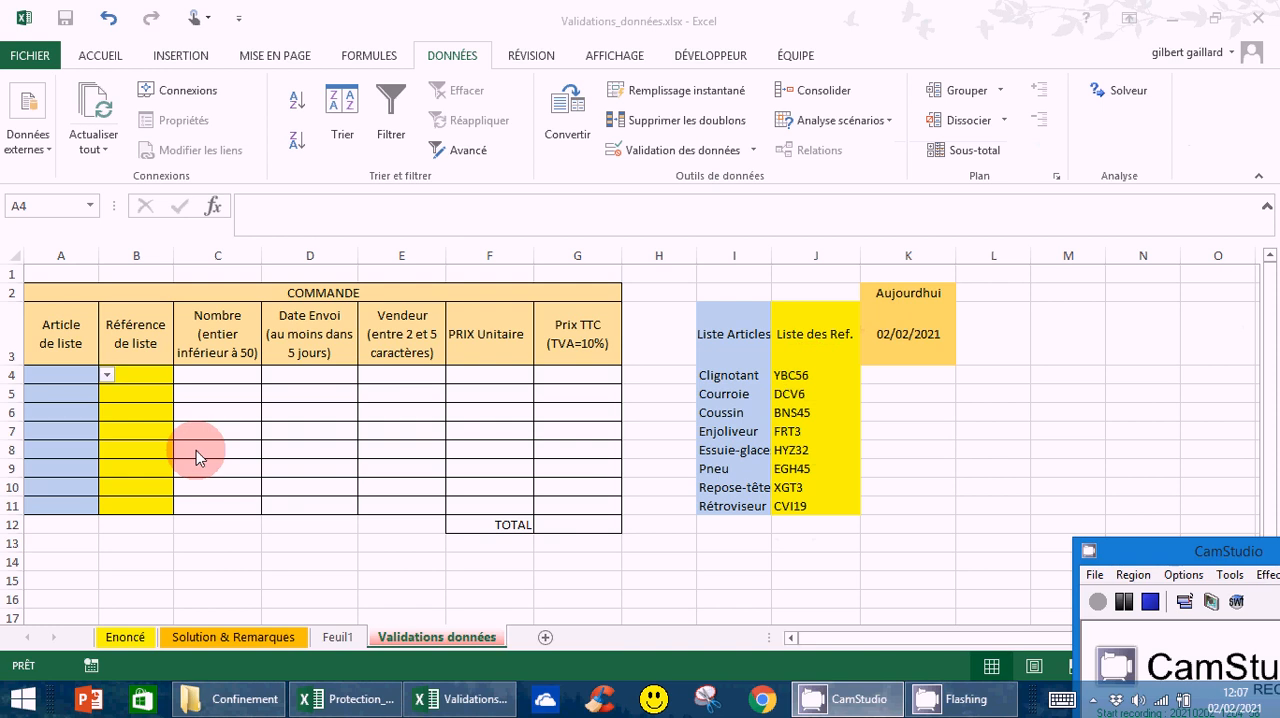
Check several cells of the Article de liste column for the in-cell drop-down list
left_click(62, 375)
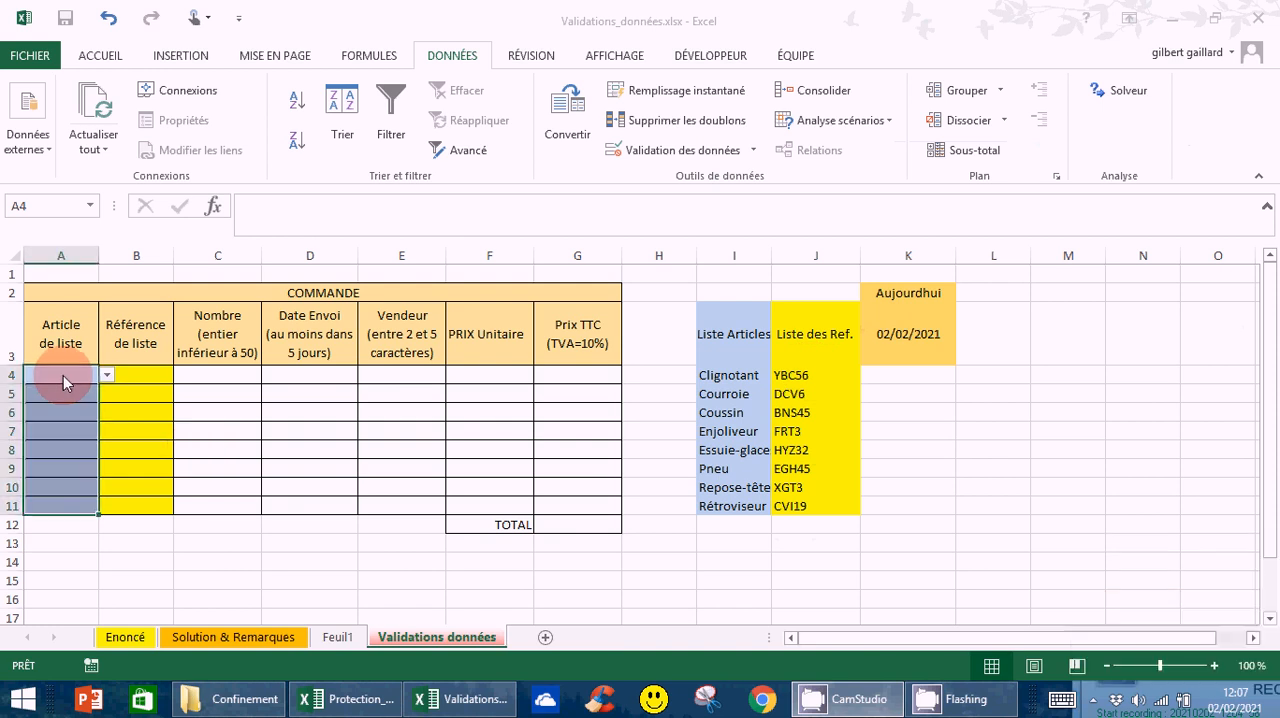
left_click(66, 394)
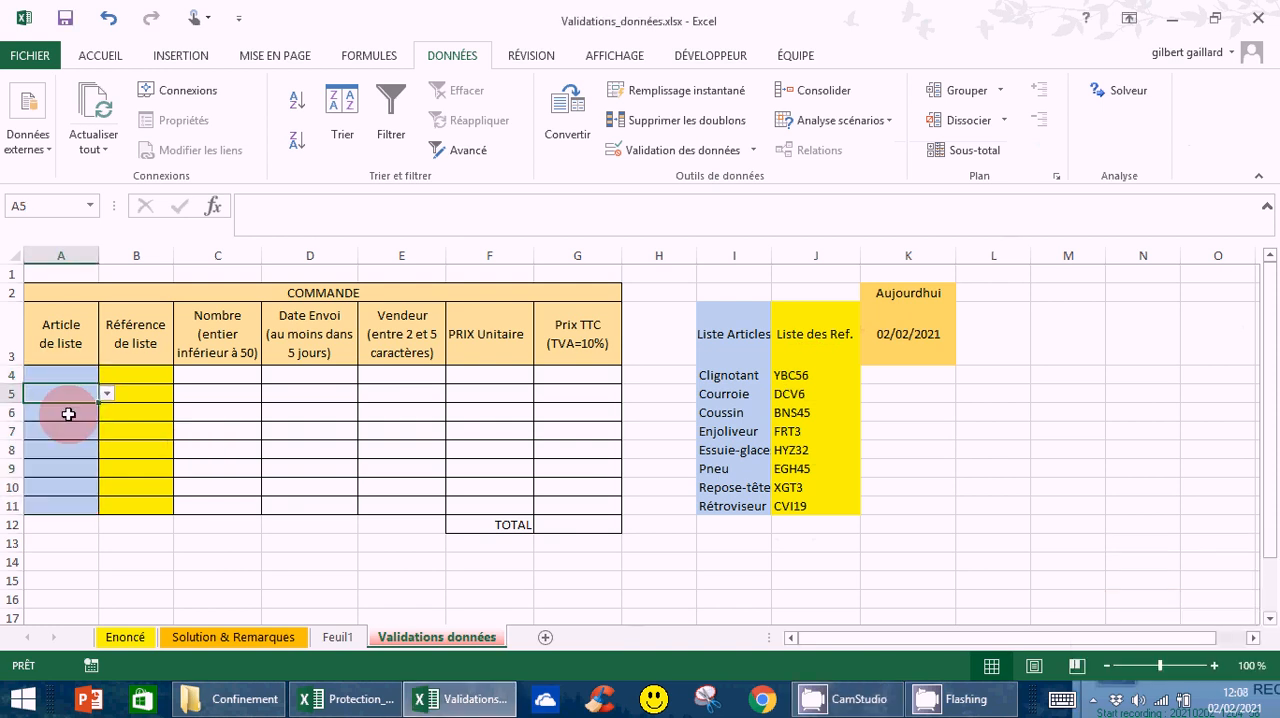
left_click(68, 413)
left_click(77, 440)
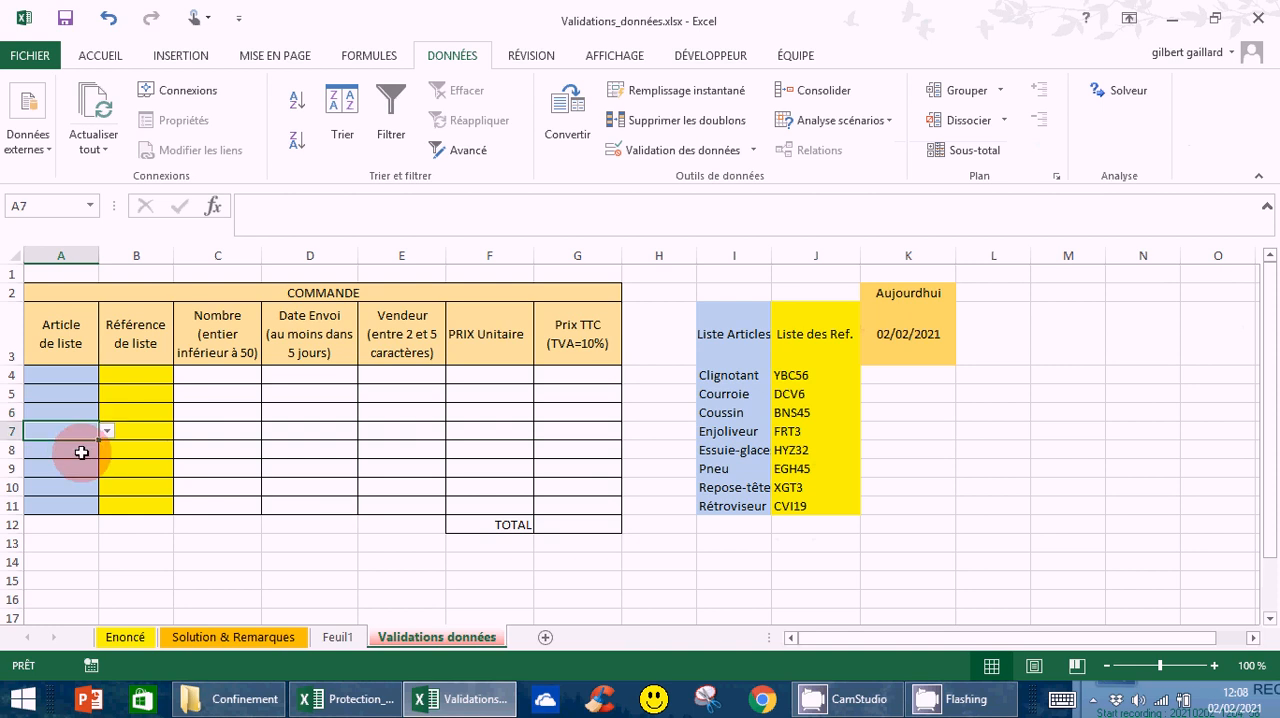
left_click(74, 455)
left_click(72, 464)
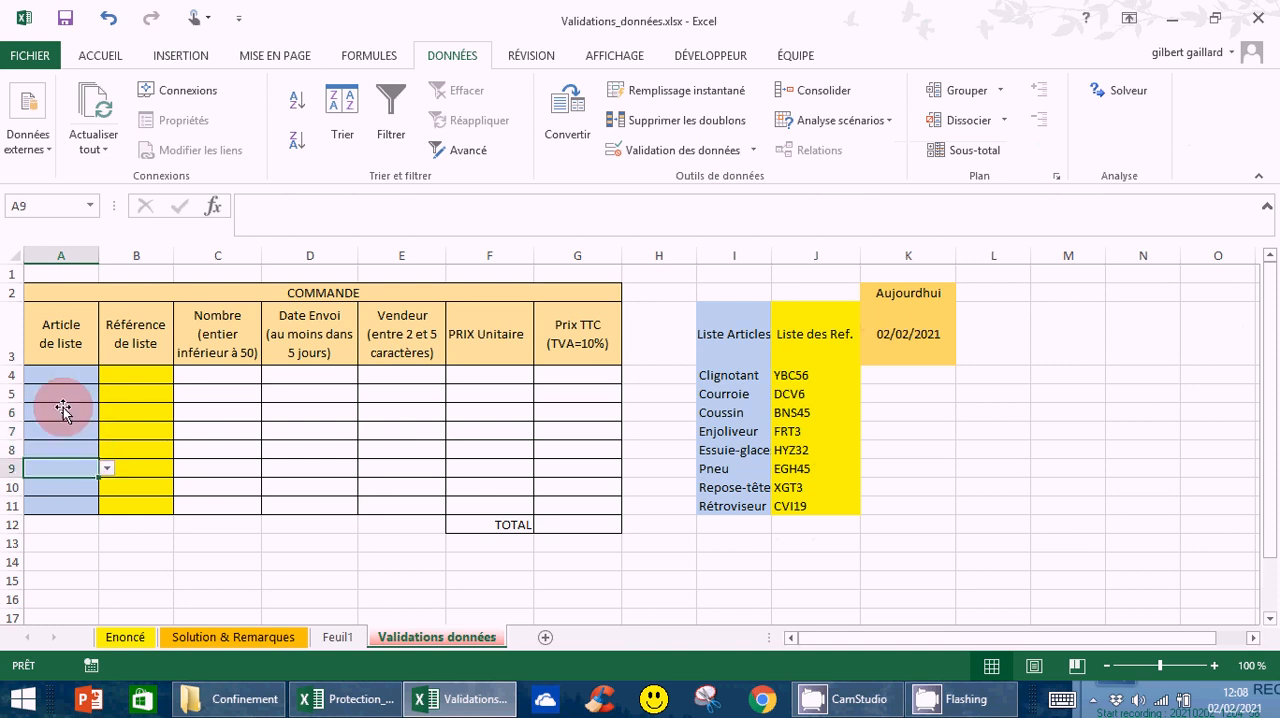
Choose Enjoliveur in A4 and Courroie in A5 from the cells' drop-down lists
left_click(61, 381)
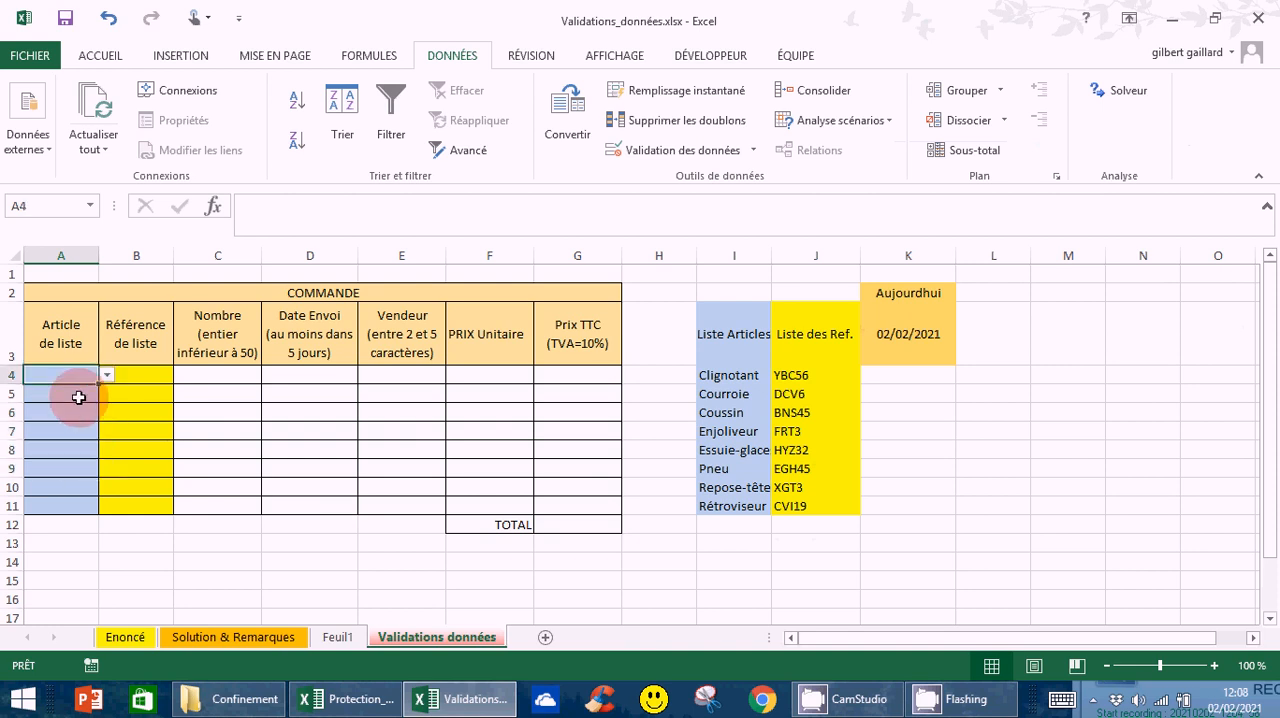
left_click(106, 375)
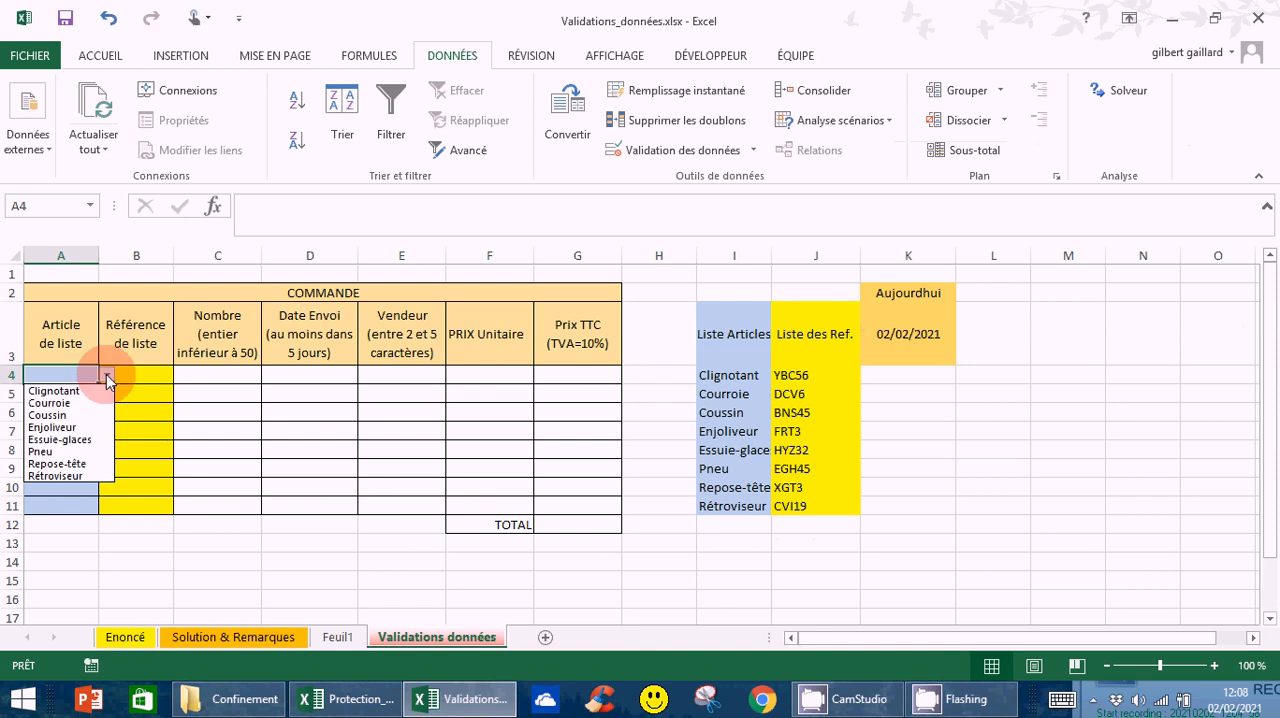
left_click(47, 428)
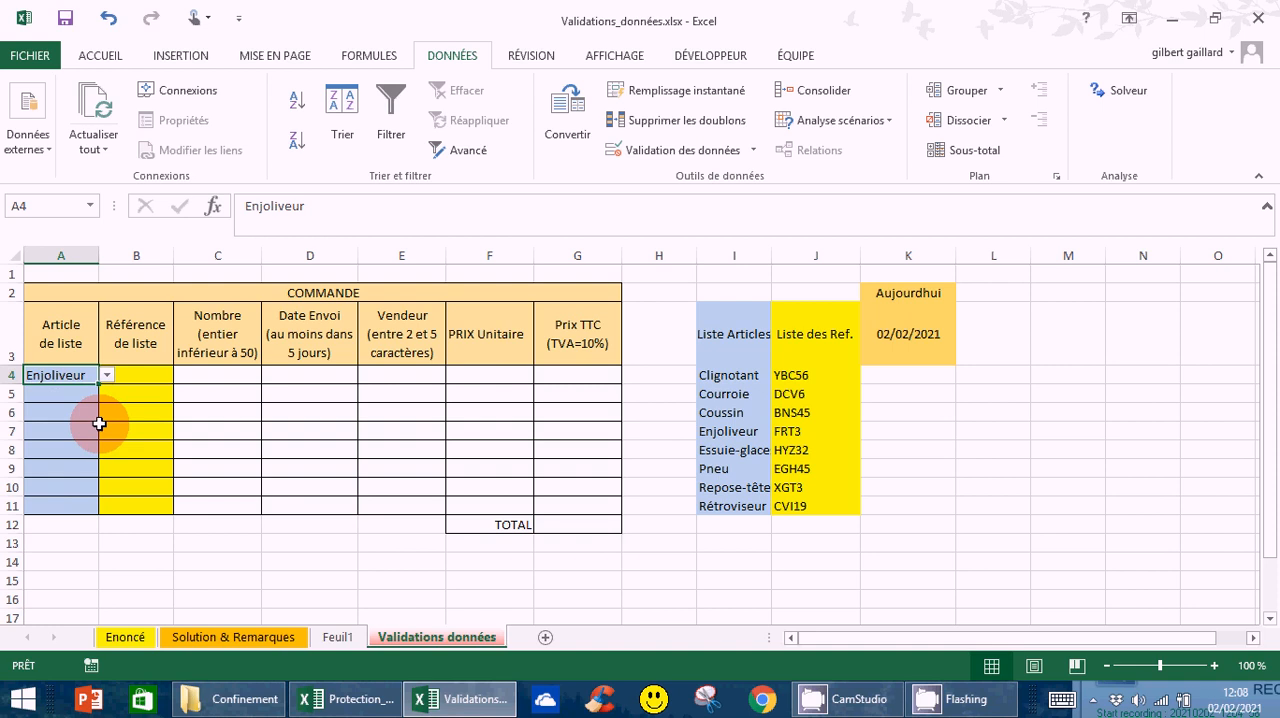
left_click(57, 395)
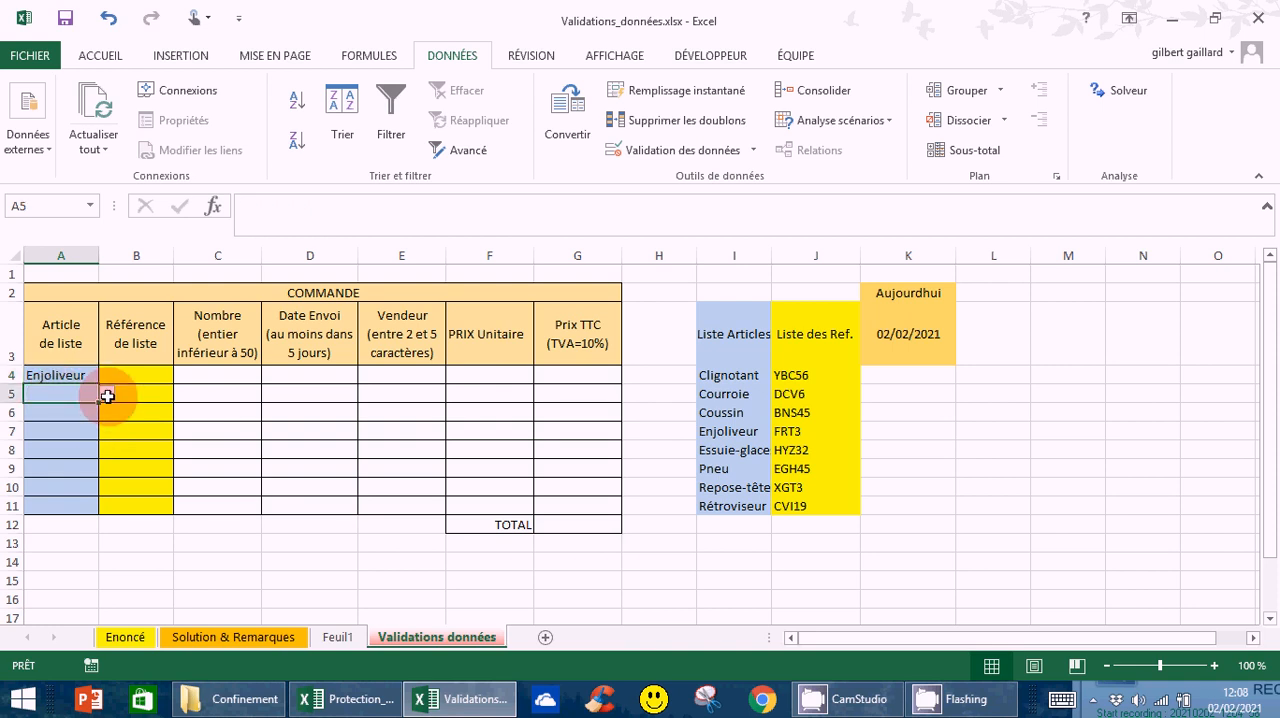
left_click(107, 394)
left_click(50, 421)
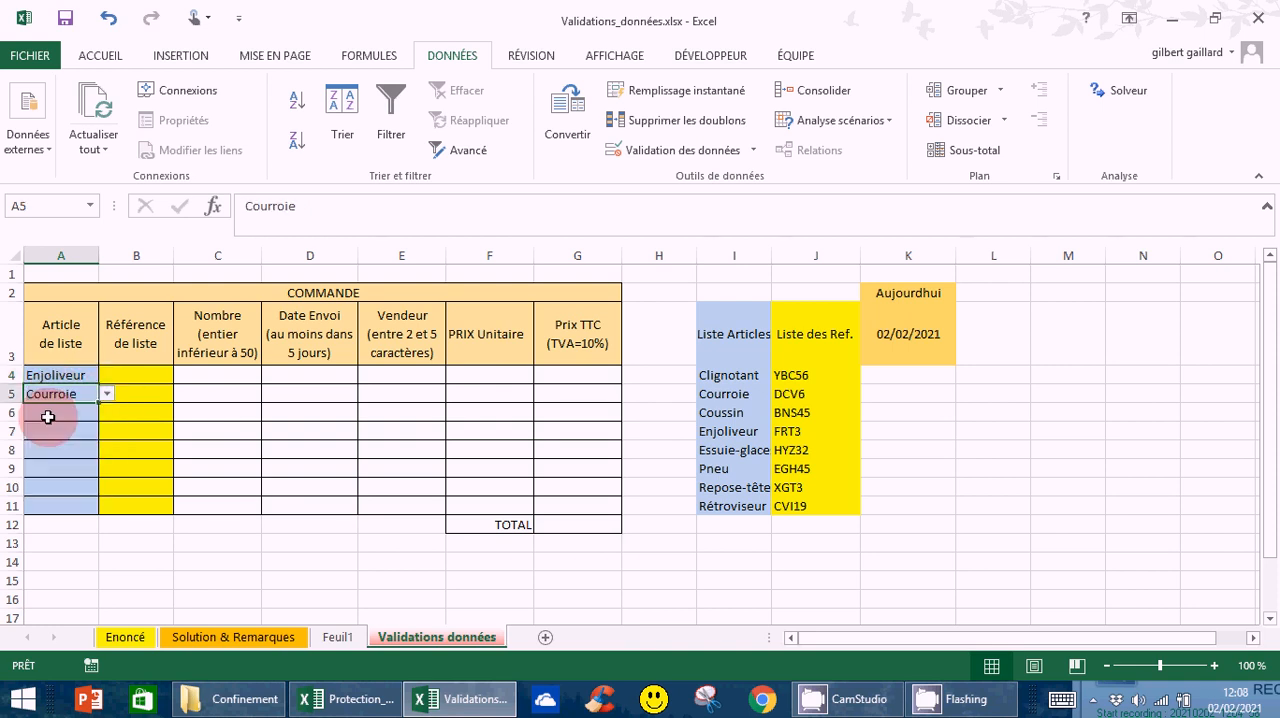
Choose Essuie-glaces in A6 and Pneu in A7 from their drop-down lists, and widen column A to fit the names
left_click(47, 417)
left_click(107, 413)
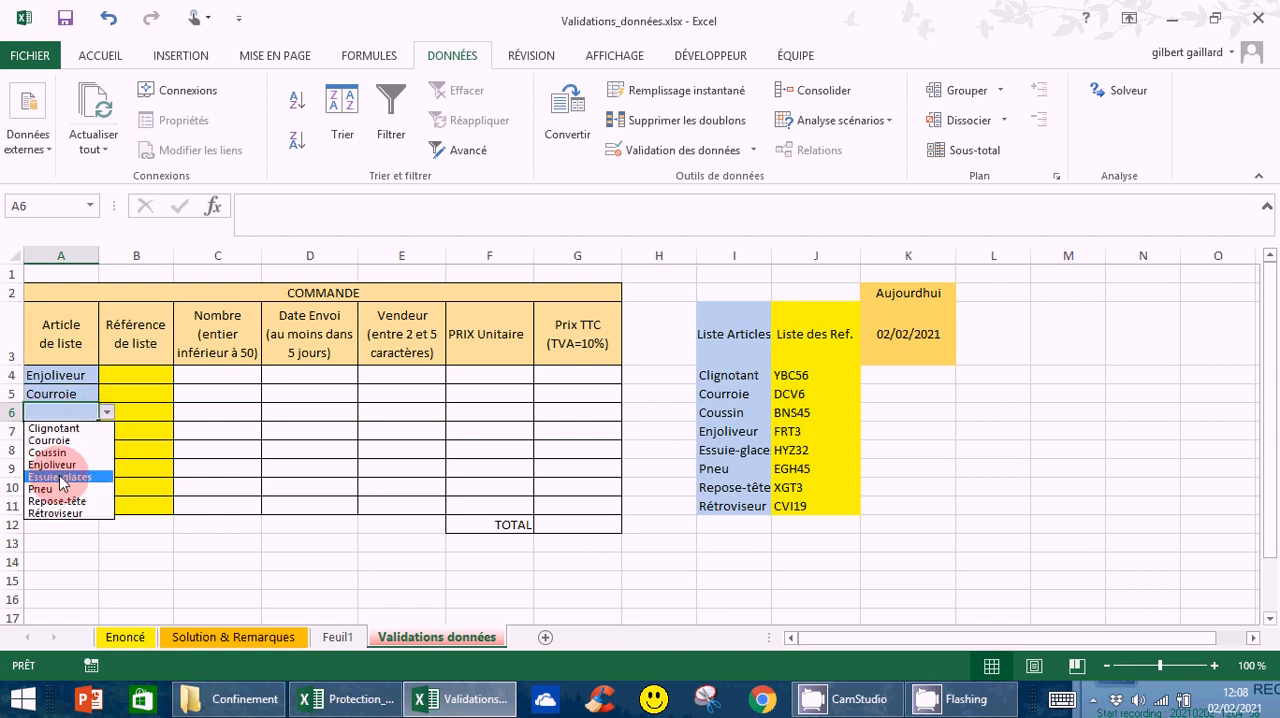
left_click(62, 478)
key("Return")
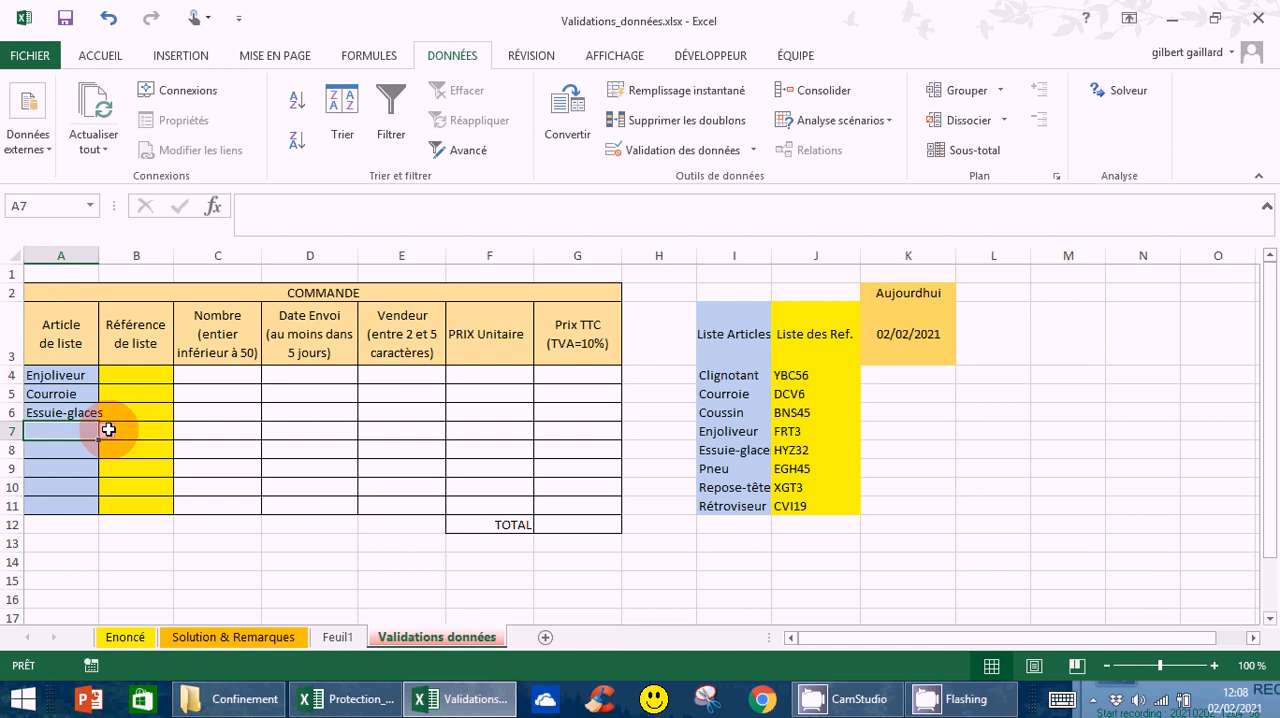
left_click(106, 431)
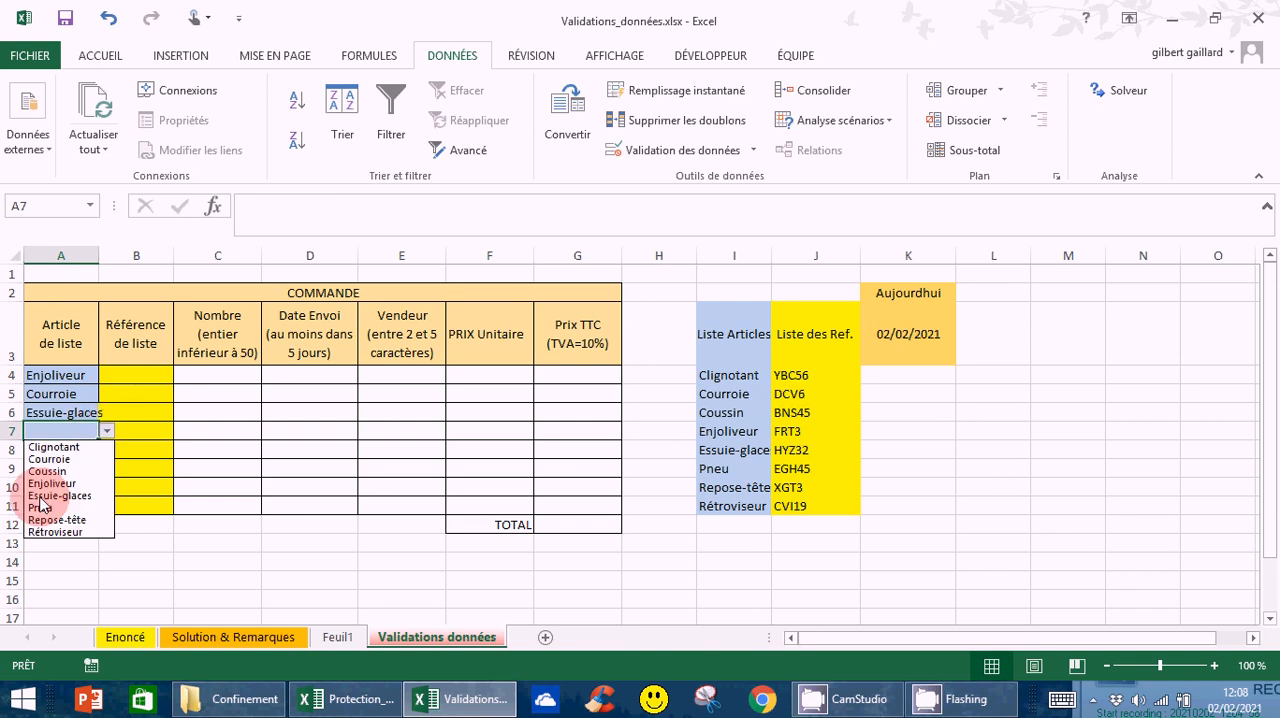
left_click(41, 507)
left_click(463, 577)
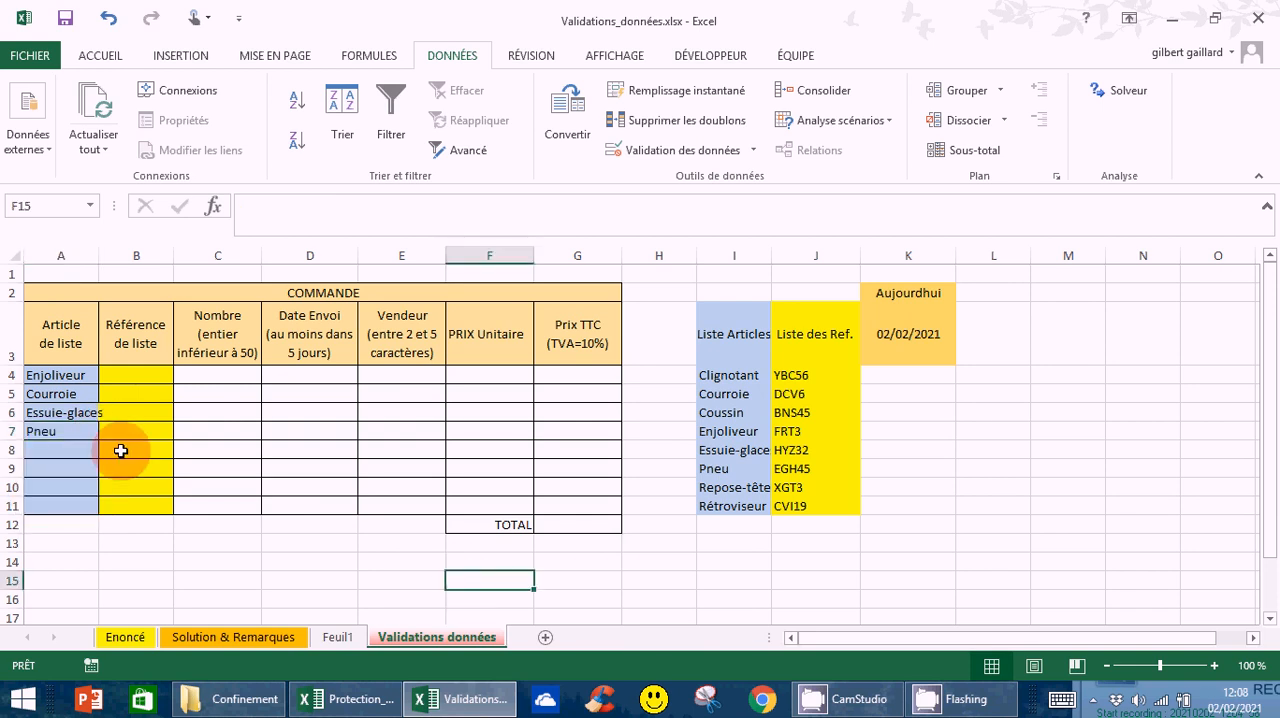
left_click_drag(98, 255, 113, 255)
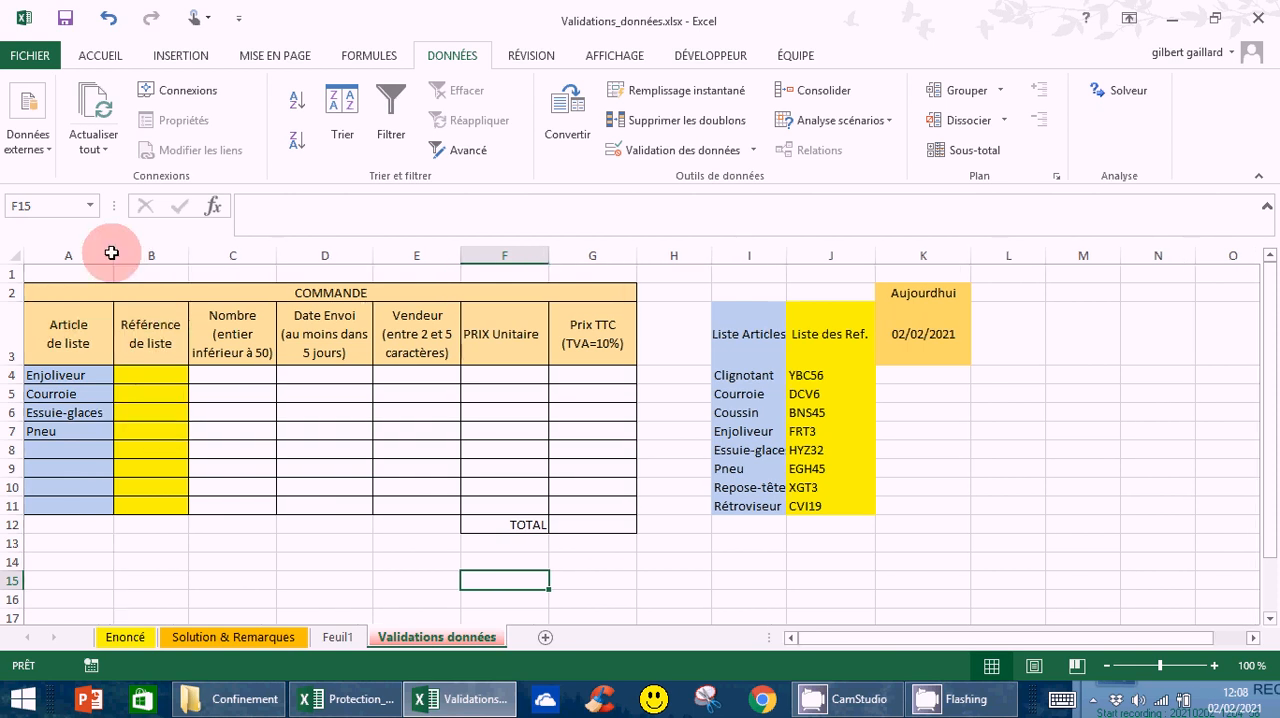
Begin a data validation rule for B4:B11 in the Référence de liste column, allowing only Liste entries
left_click(150, 377)
left_click_drag(150, 377, 150, 505)
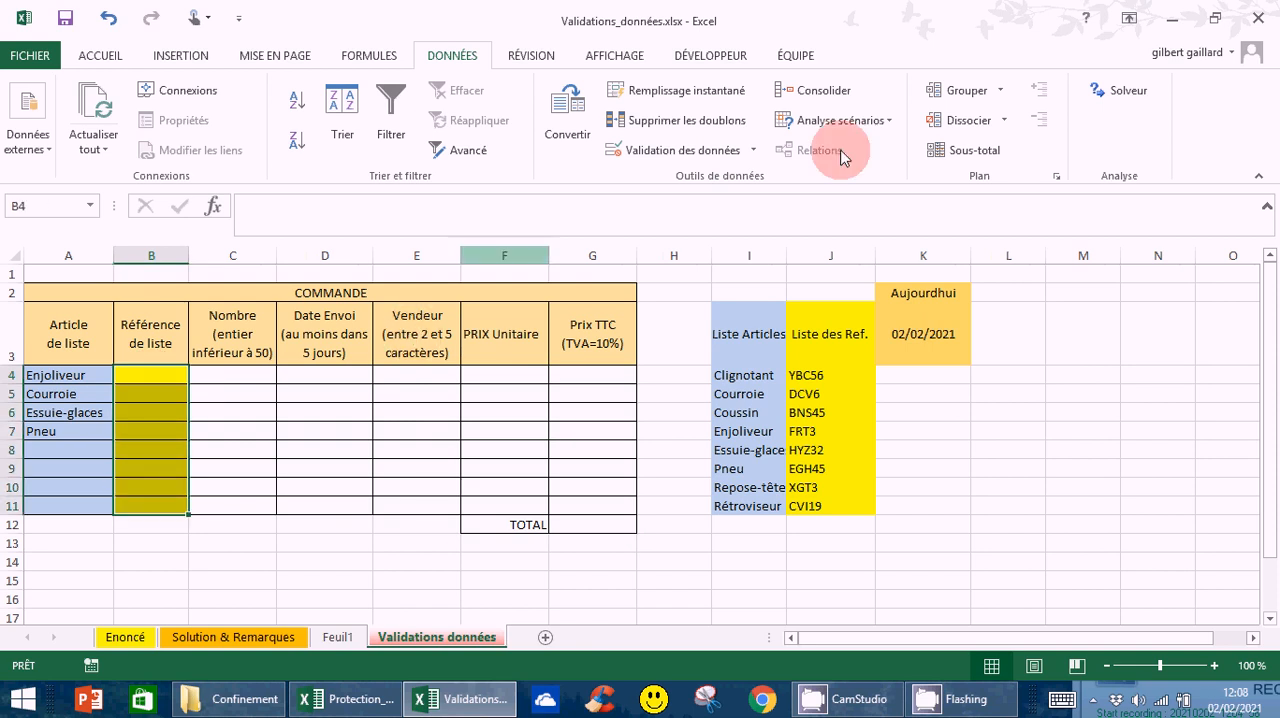
left_click(688, 158)
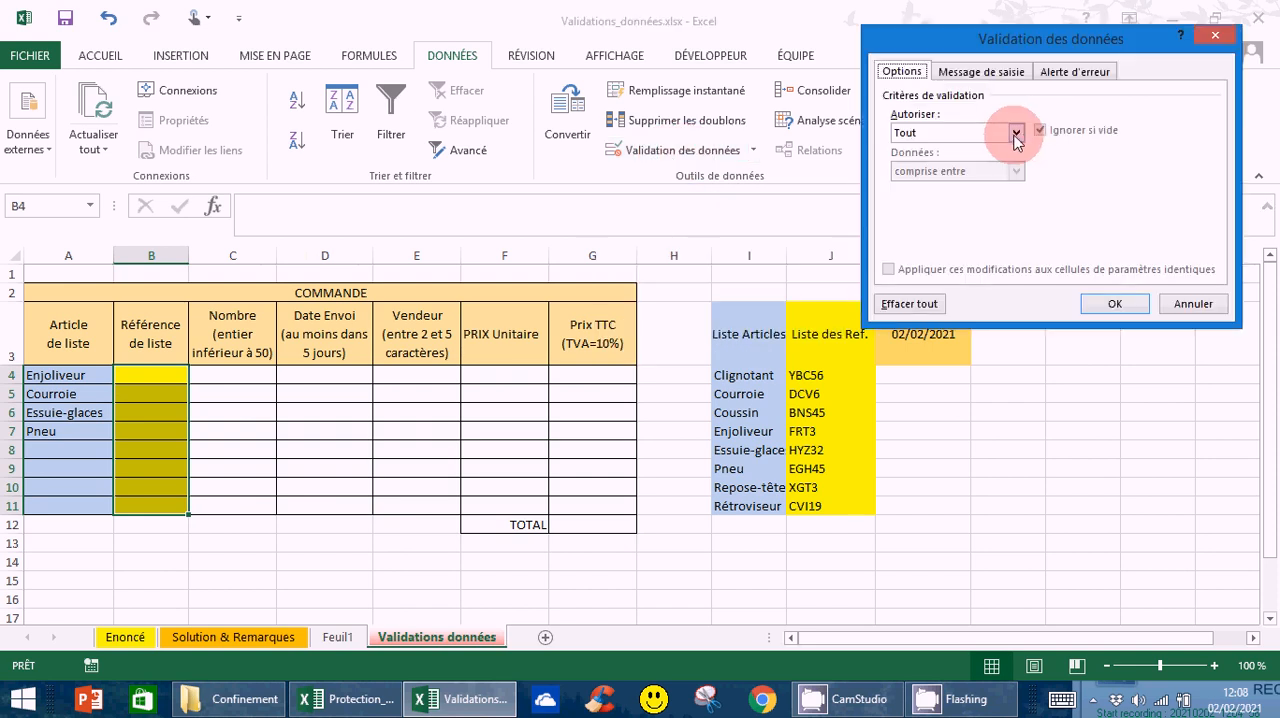
left_click(1015, 136)
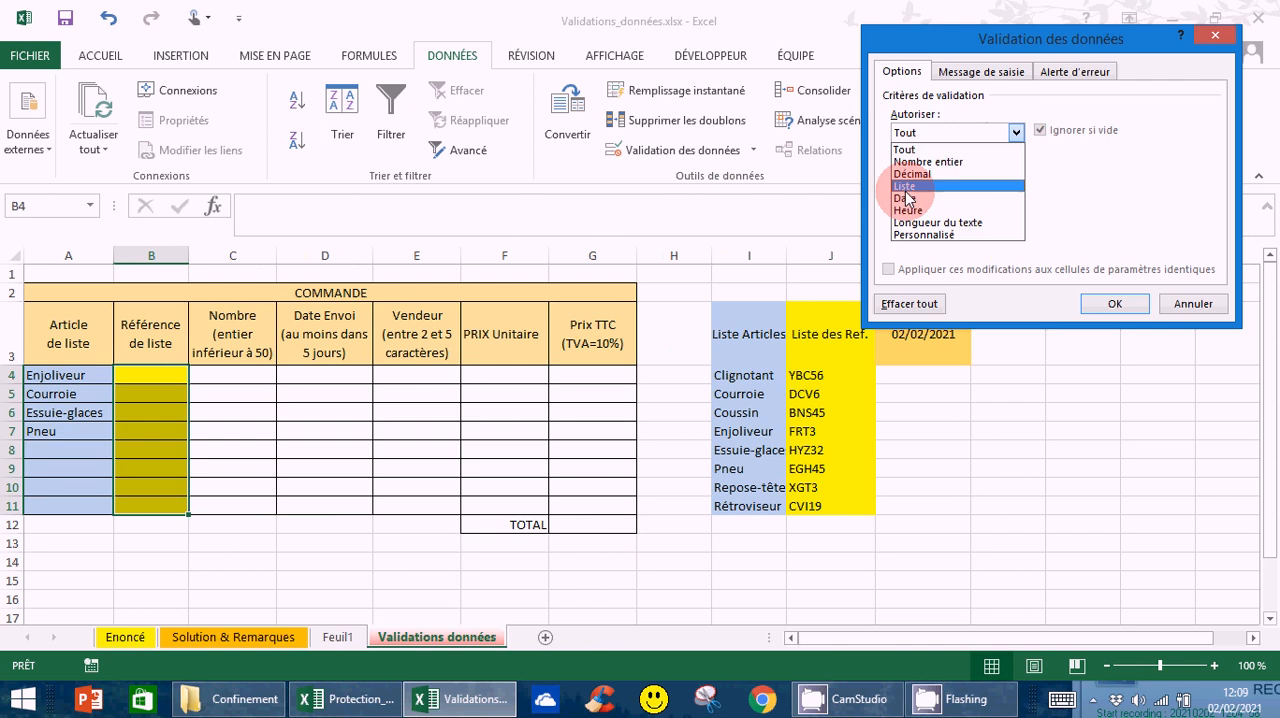
left_click(906, 186)
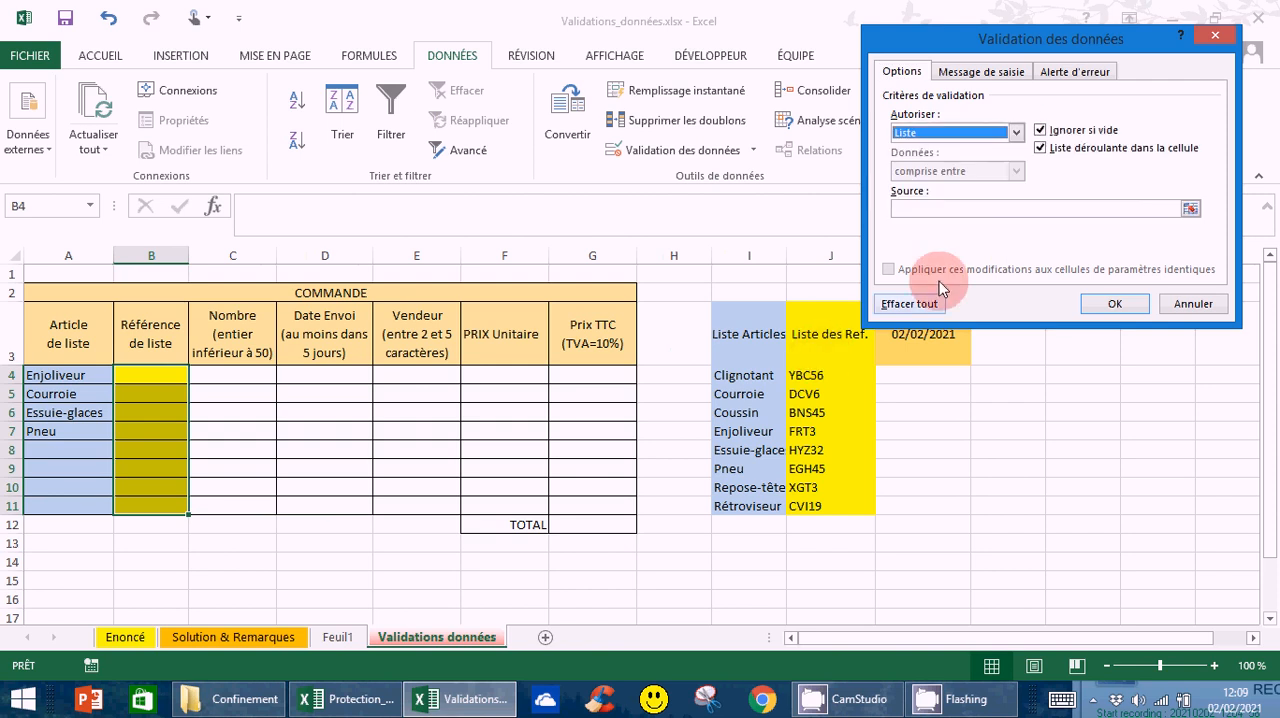
Set the validation list source to the references in =$J$4:$J$11 and apply the rule
left_click(1190, 210)
left_click(811, 376)
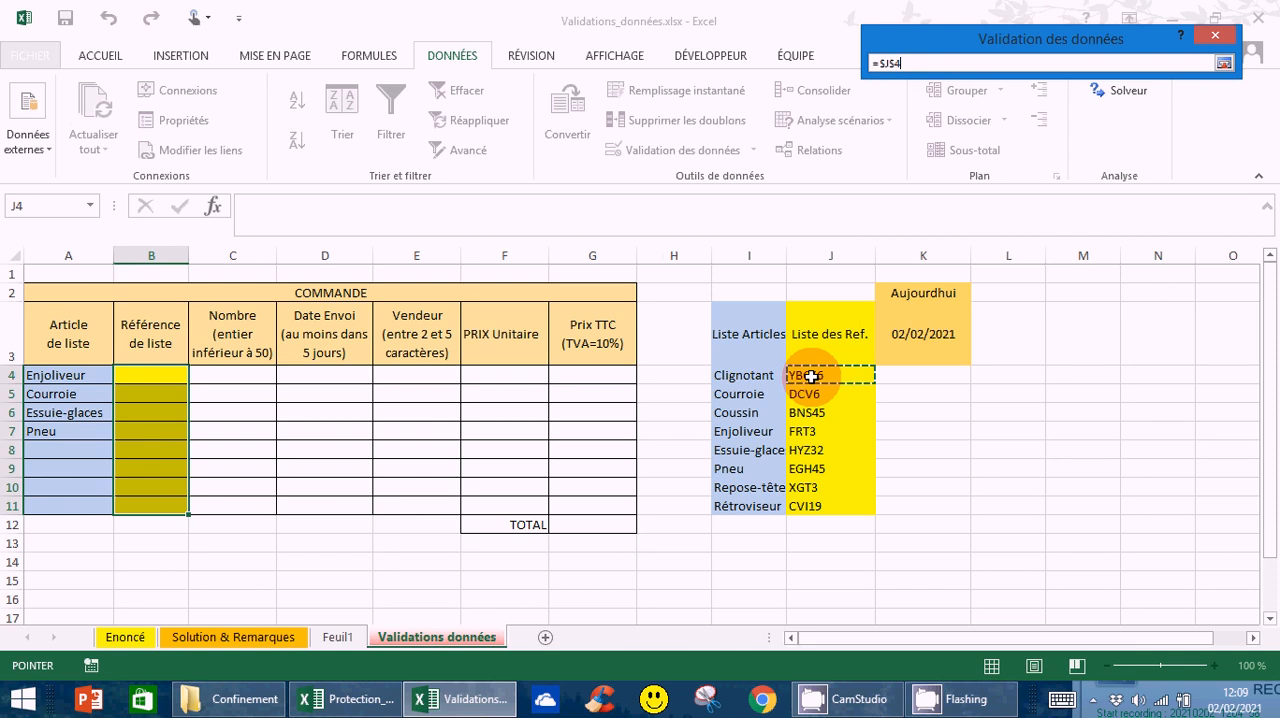
left_click_drag(811, 376, 814, 501)
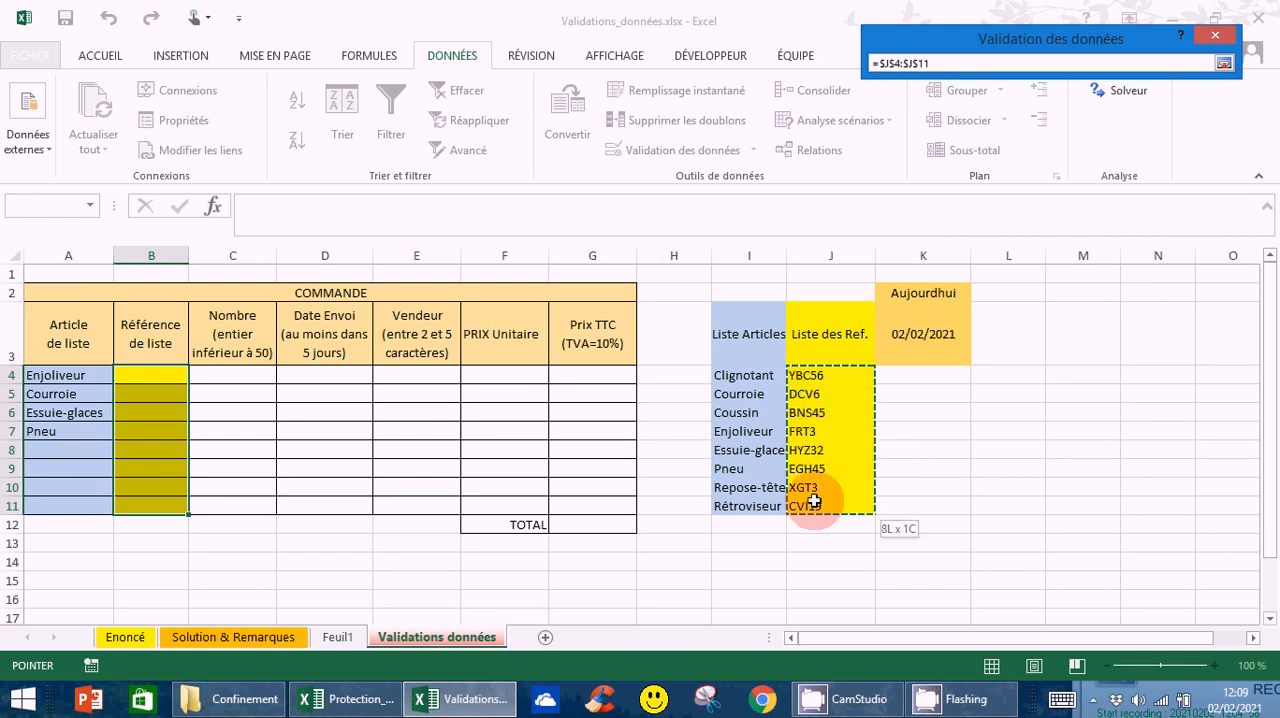
left_click(1224, 64)
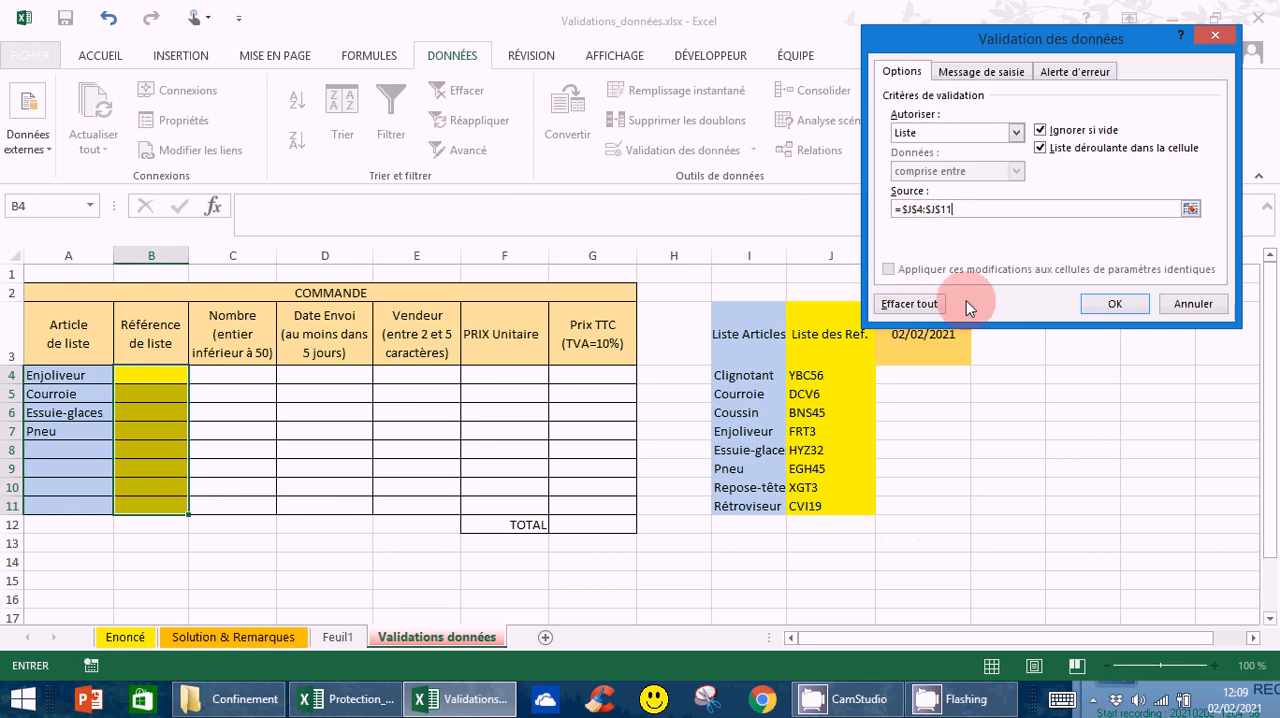
left_click(1115, 304)
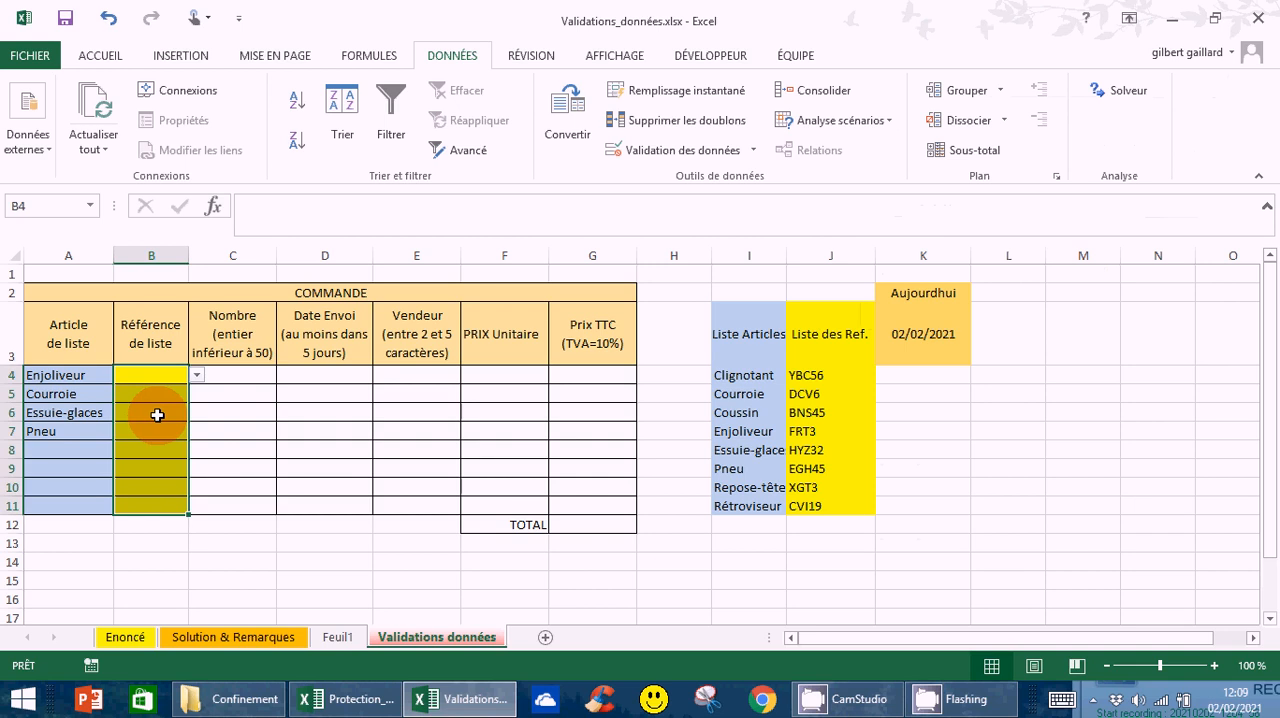
Check several cells of the Référence de liste column for the in-cell drop-down list, ending on B4
key("Down")
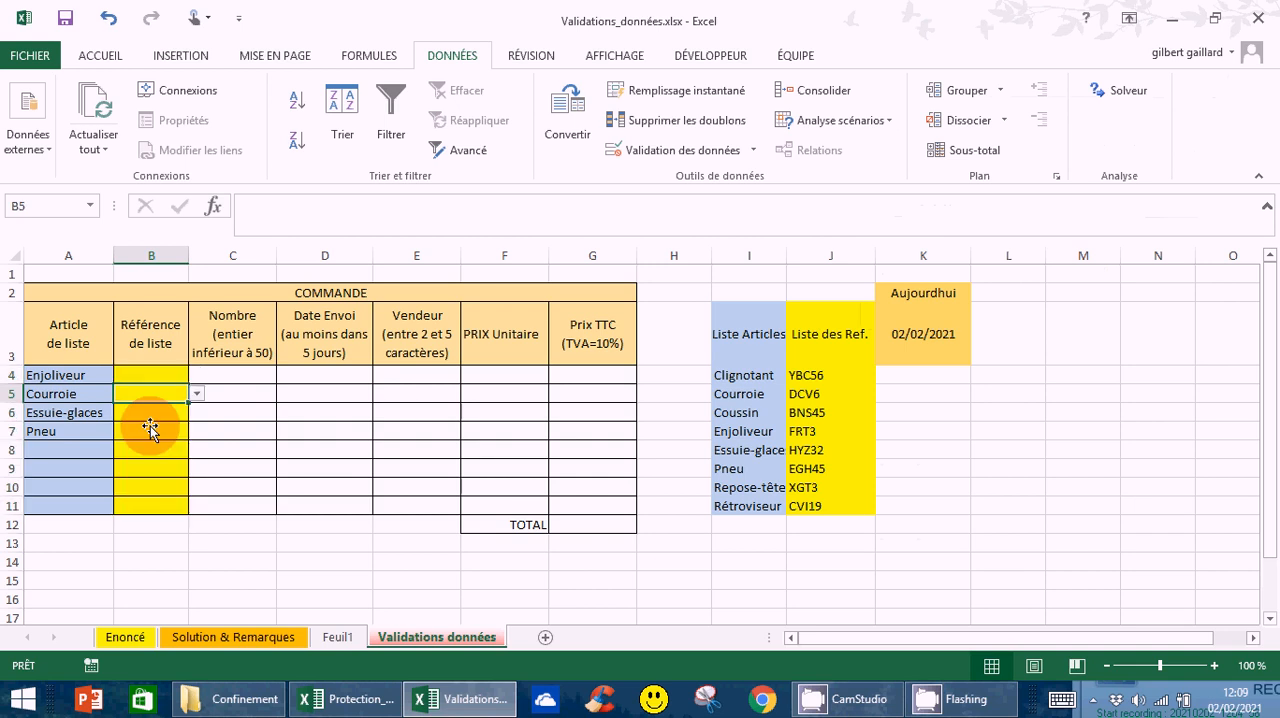
left_click(150, 430)
left_click(152, 466)
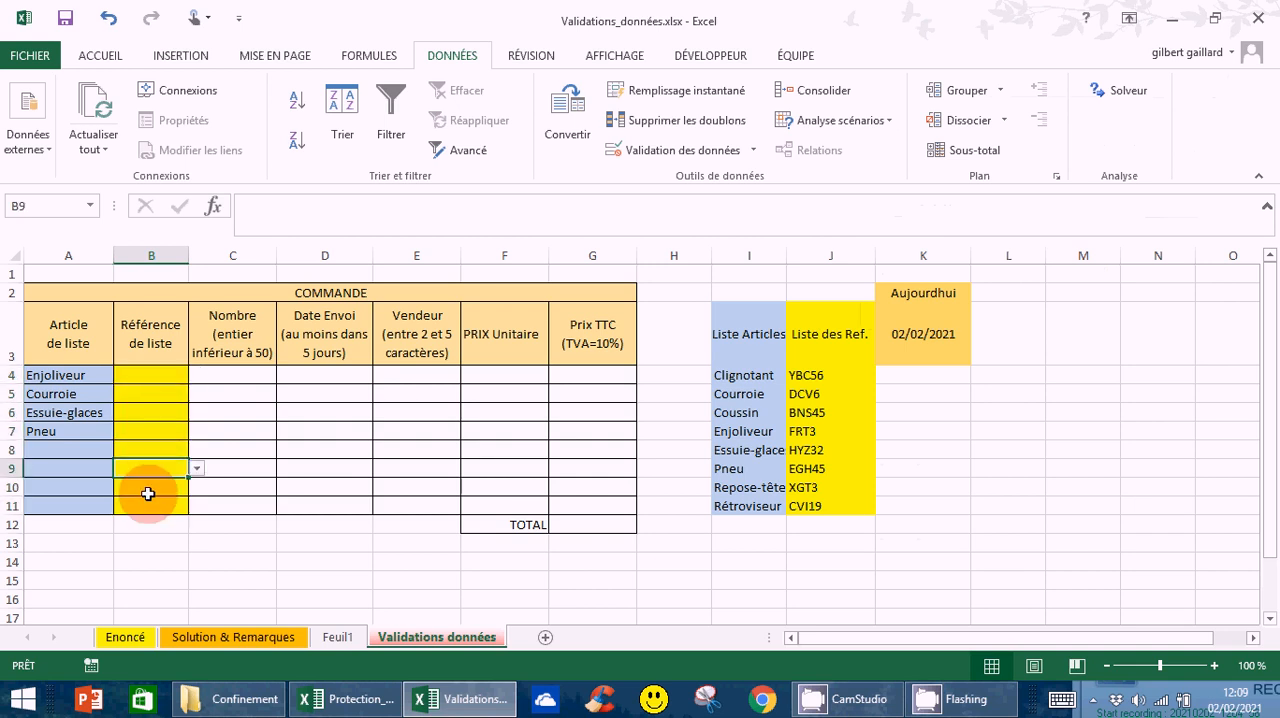
left_click(151, 375)
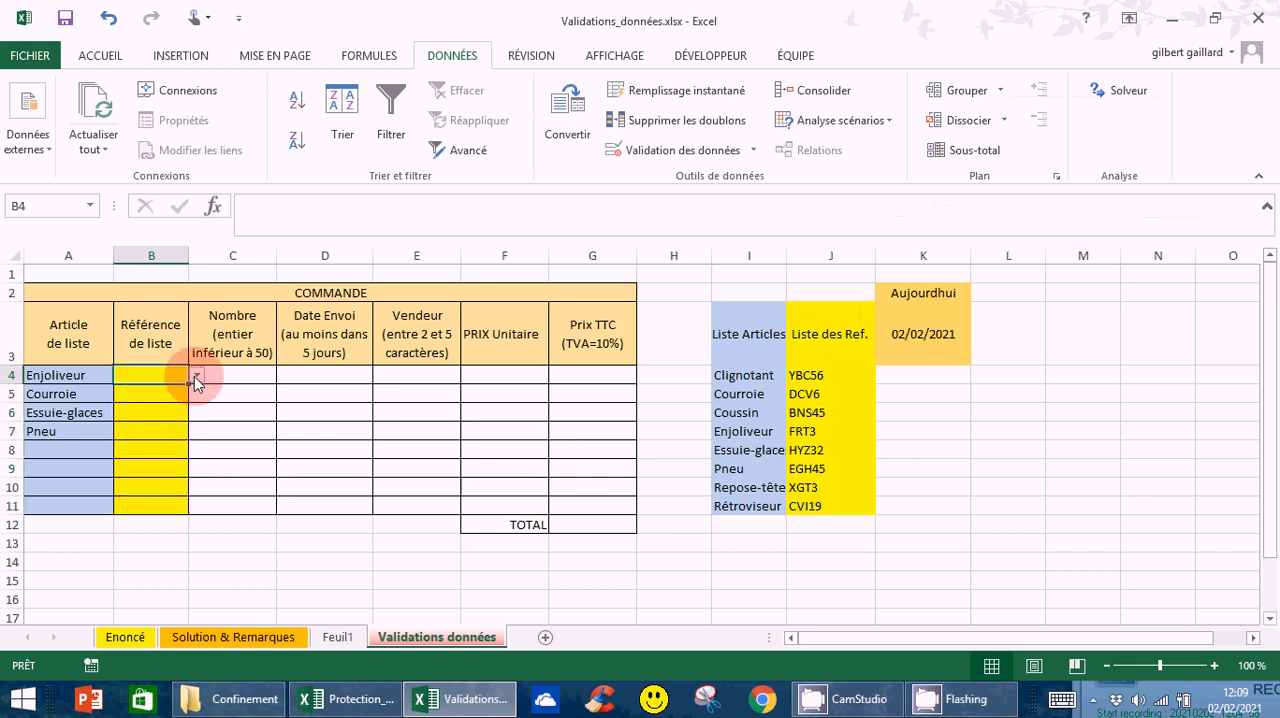
Choose BNS45 in B4 and FRT3 in B5 and B6 from their Référence de liste drop-down lists
left_click(196, 377)
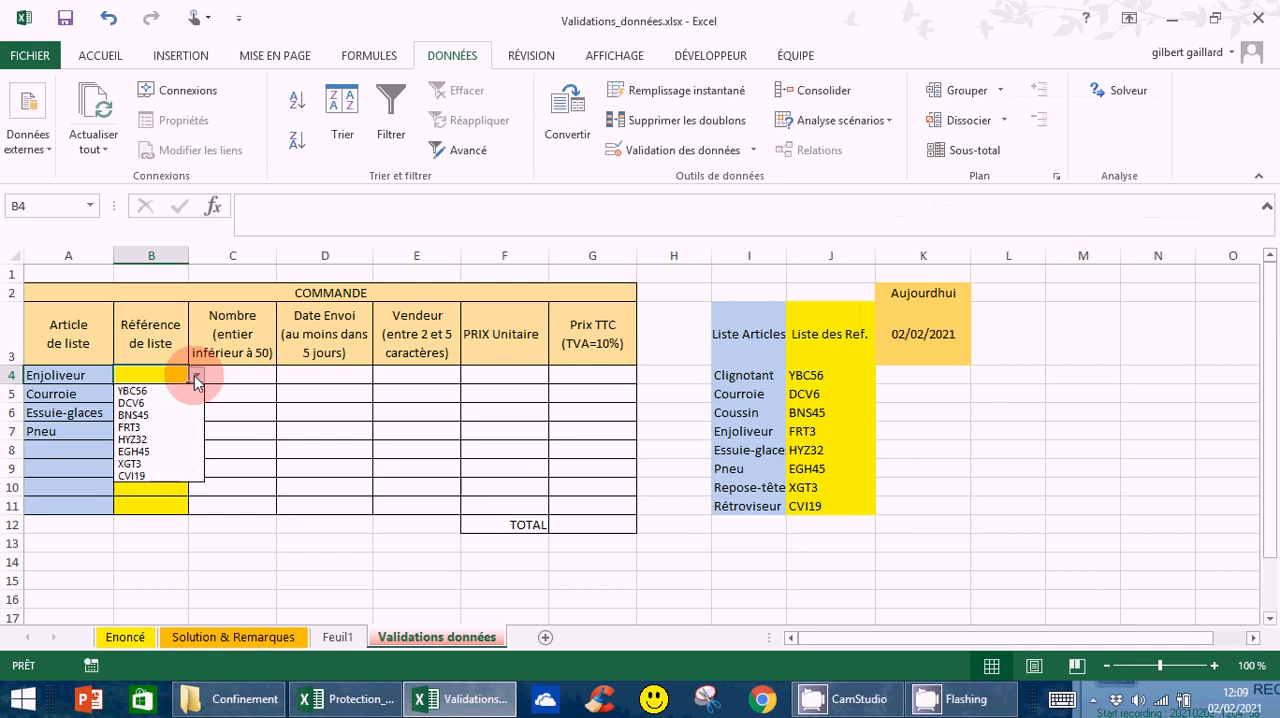
left_click(131, 416)
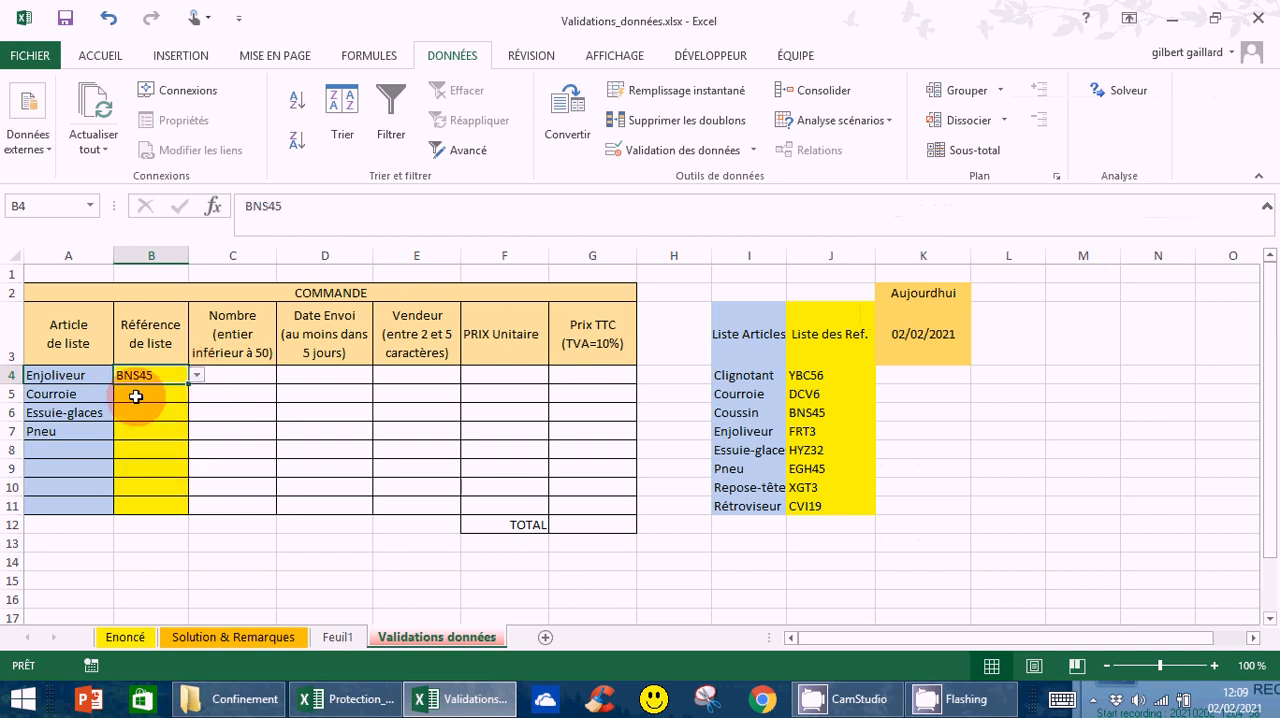
left_click(136, 397)
key("alt+Down")
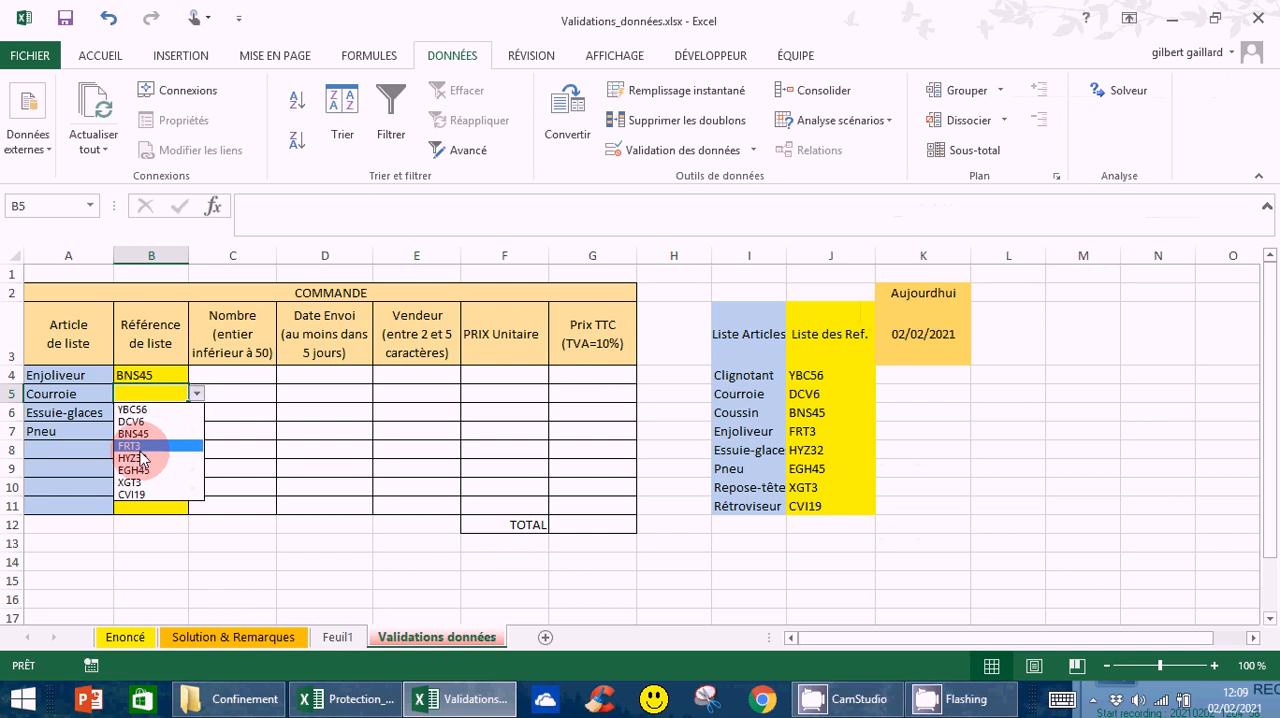
left_click(140, 449)
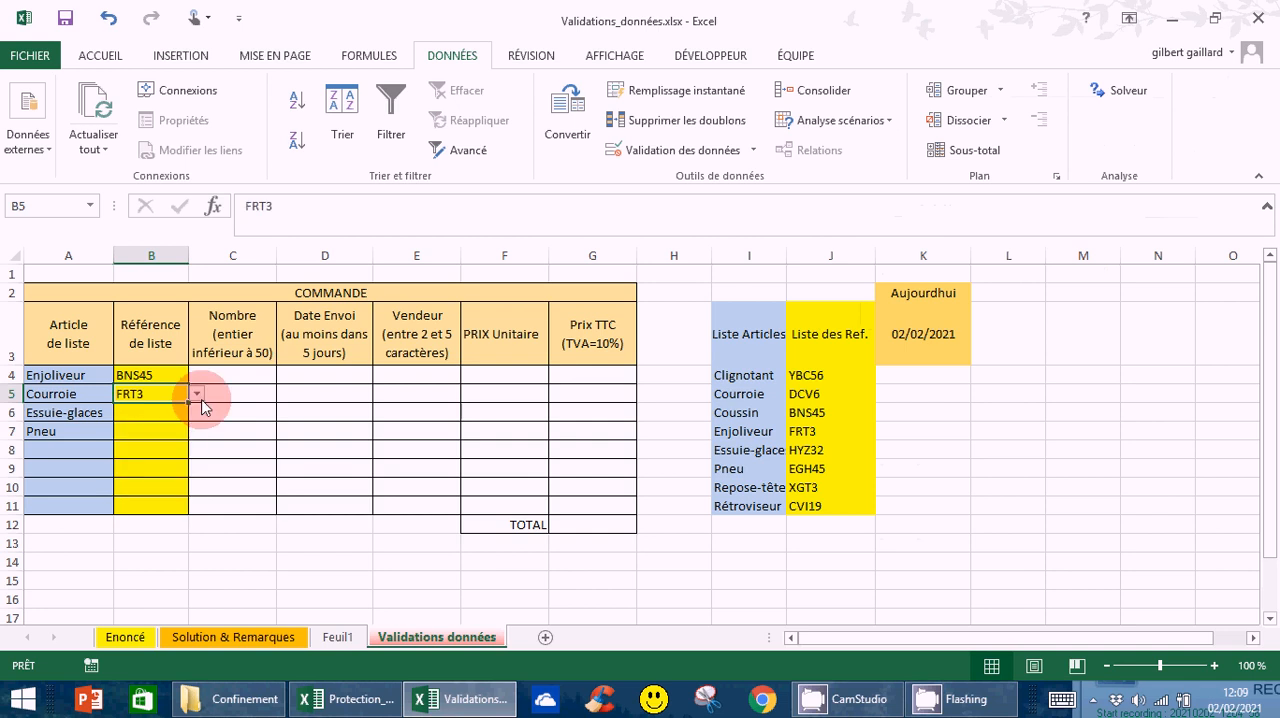
left_click(131, 415)
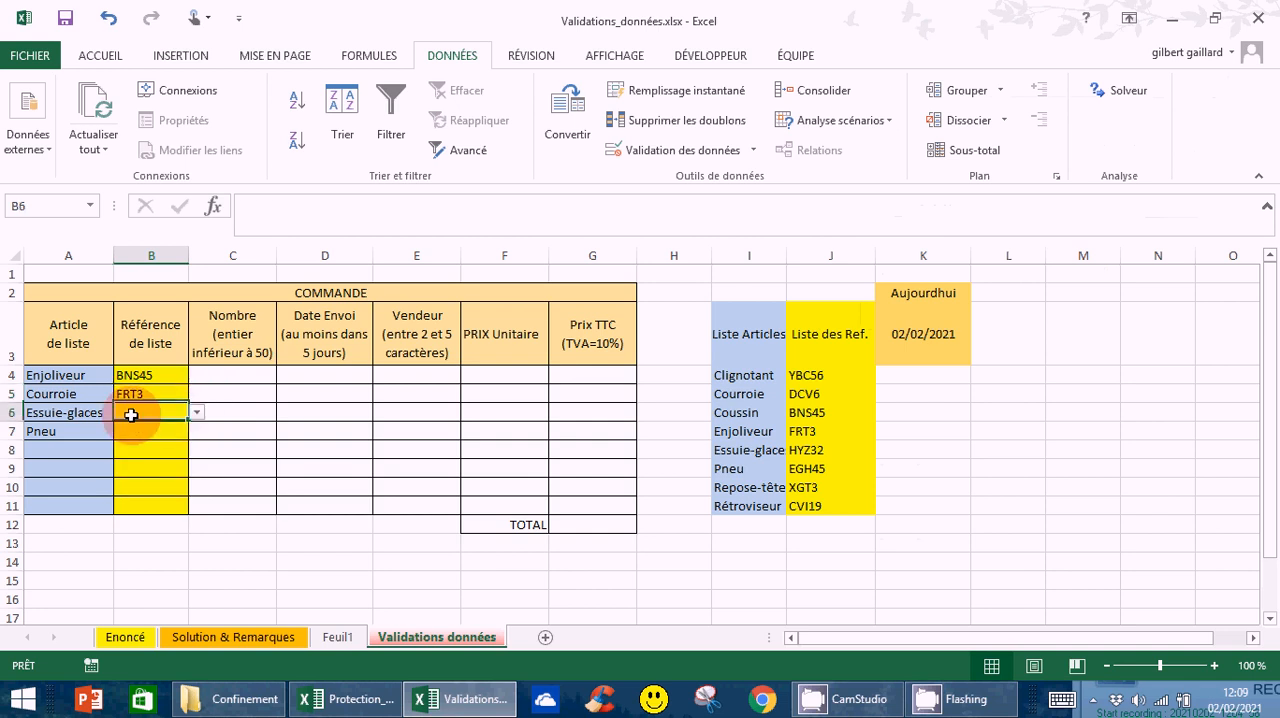
left_click(196, 413)
left_click(160, 447)
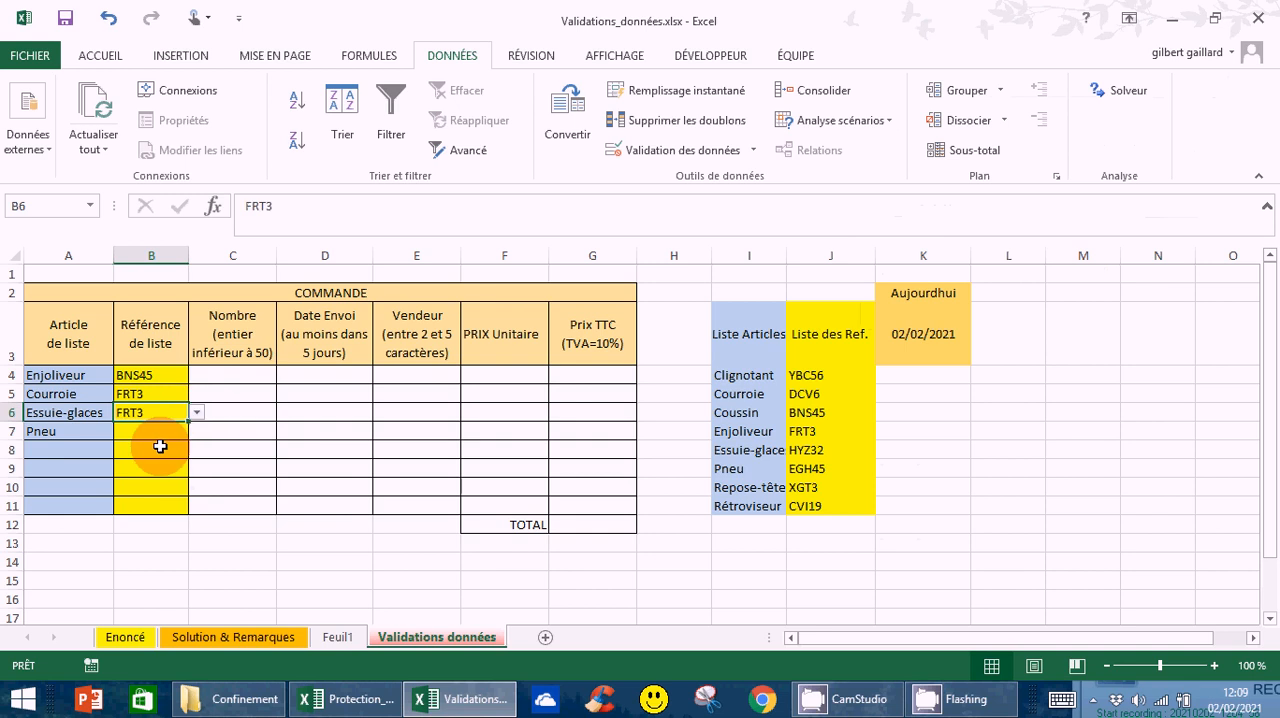
Begin a data validation rule for C4:C11 in the Nombre column, allowing only Nombre entier values
left_click(241, 384)
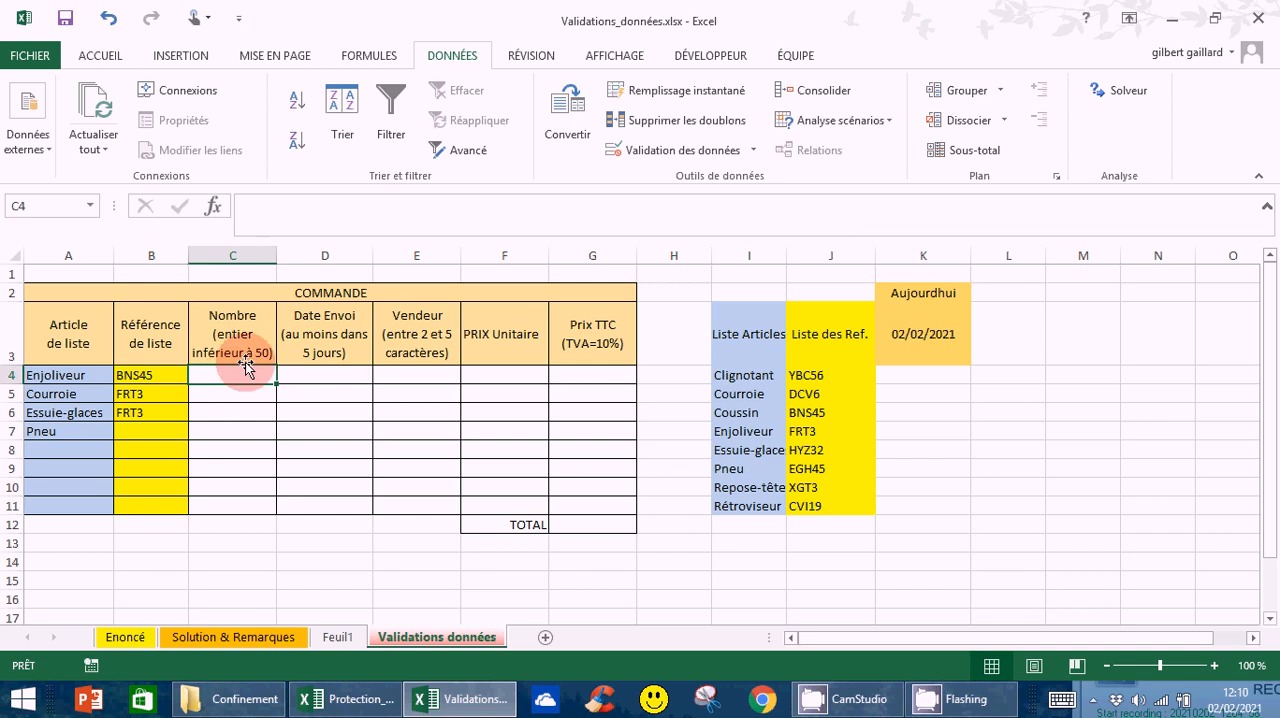
left_click_drag(238, 377, 246, 508)
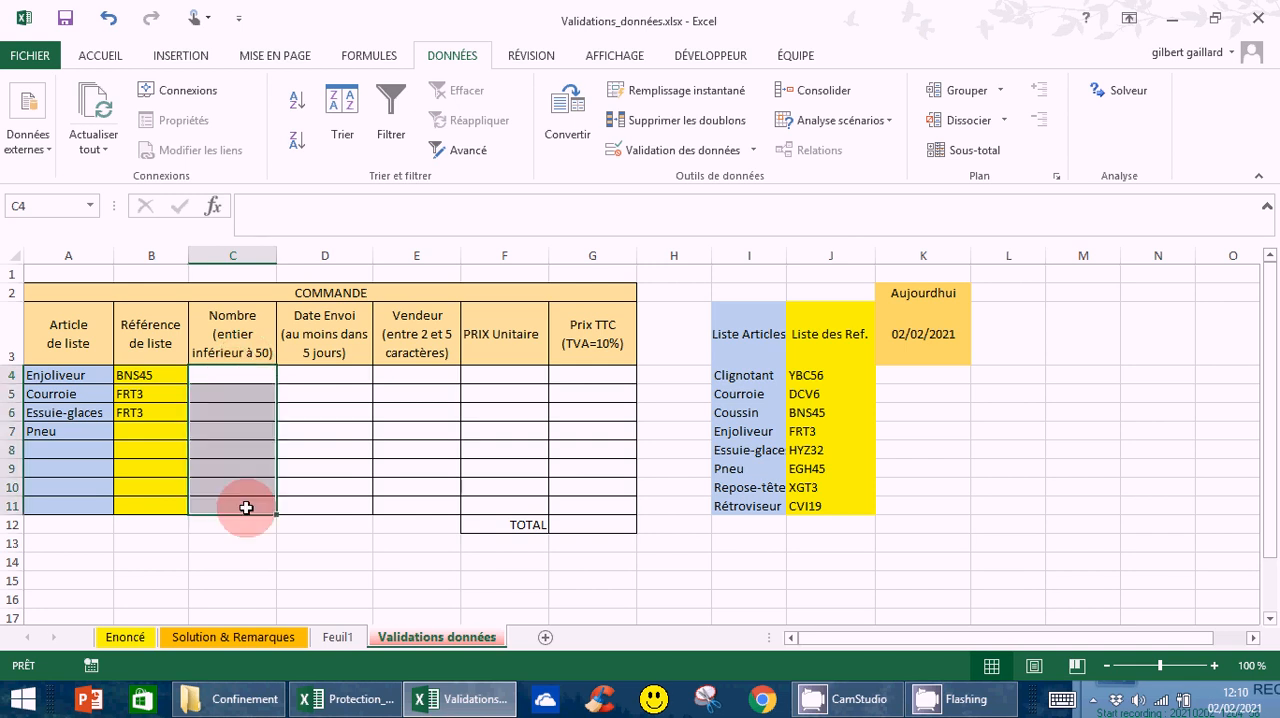
left_click(753, 151)
left_click(700, 177)
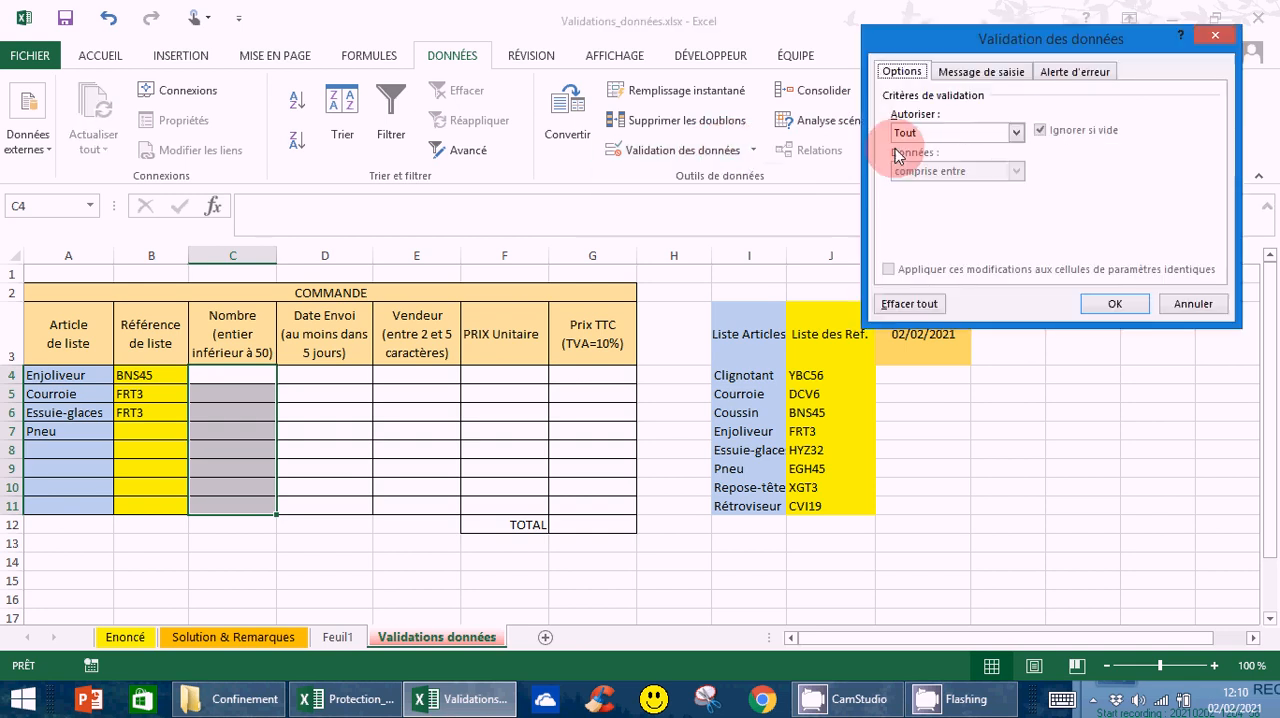
left_click(1016, 133)
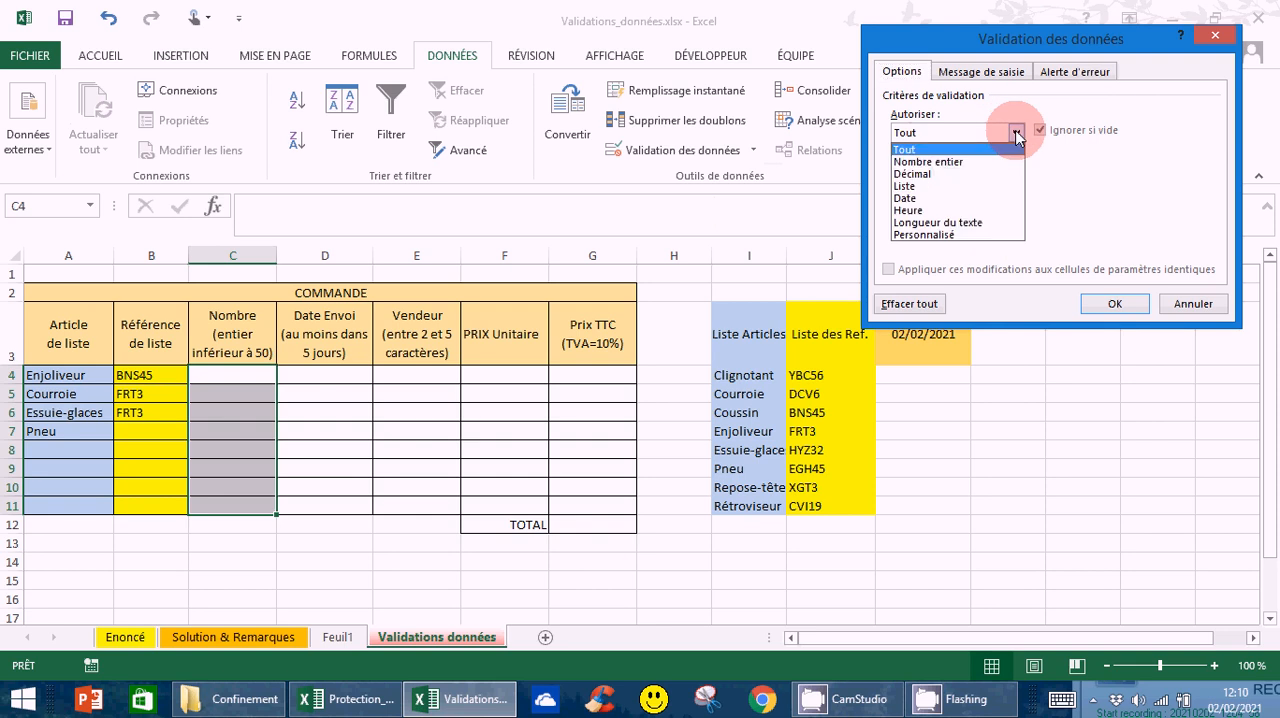
left_click(952, 163)
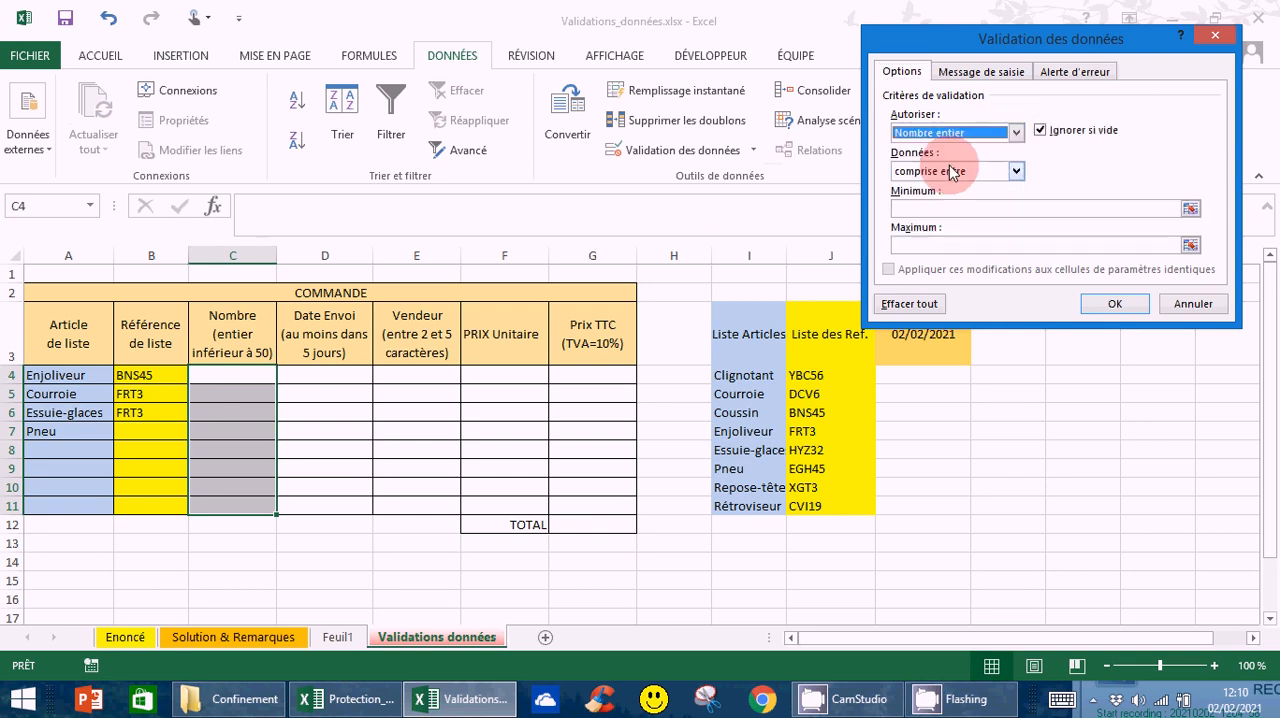
Set the whole-number rule's minimum to 1 and maximum to 50, and apply it
left_click(903, 208)
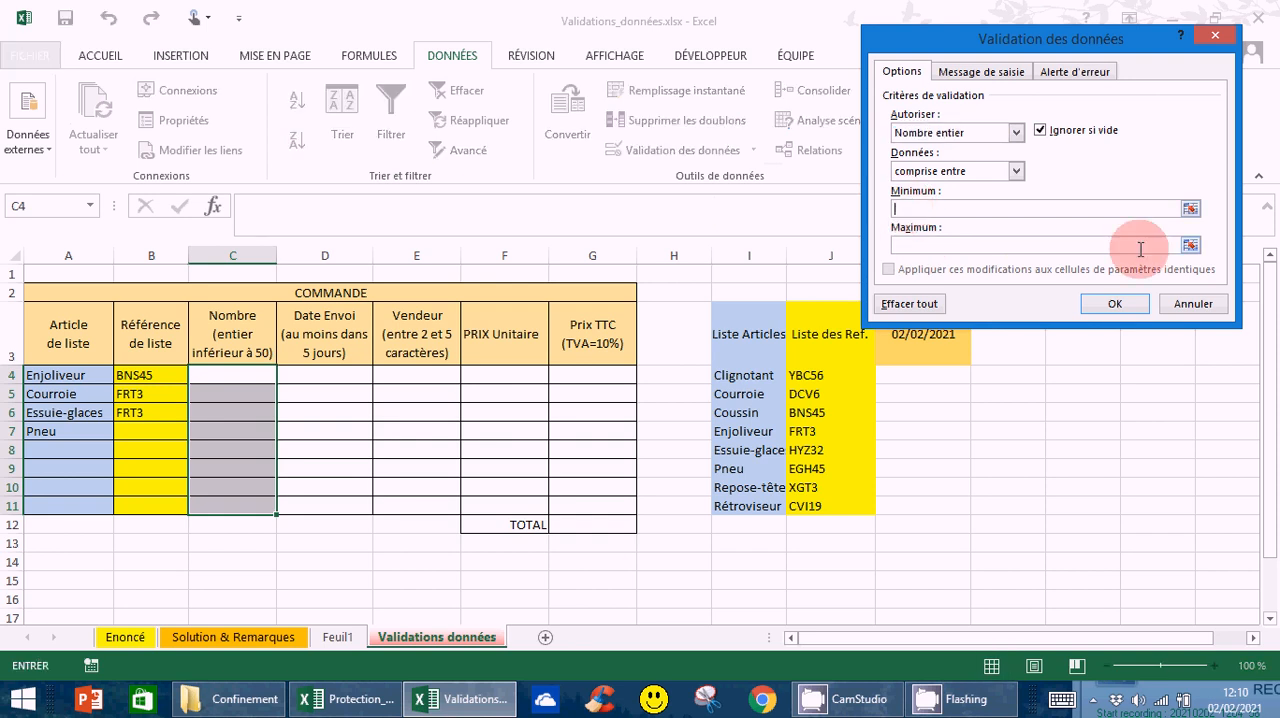
type("1")
left_click(905, 245)
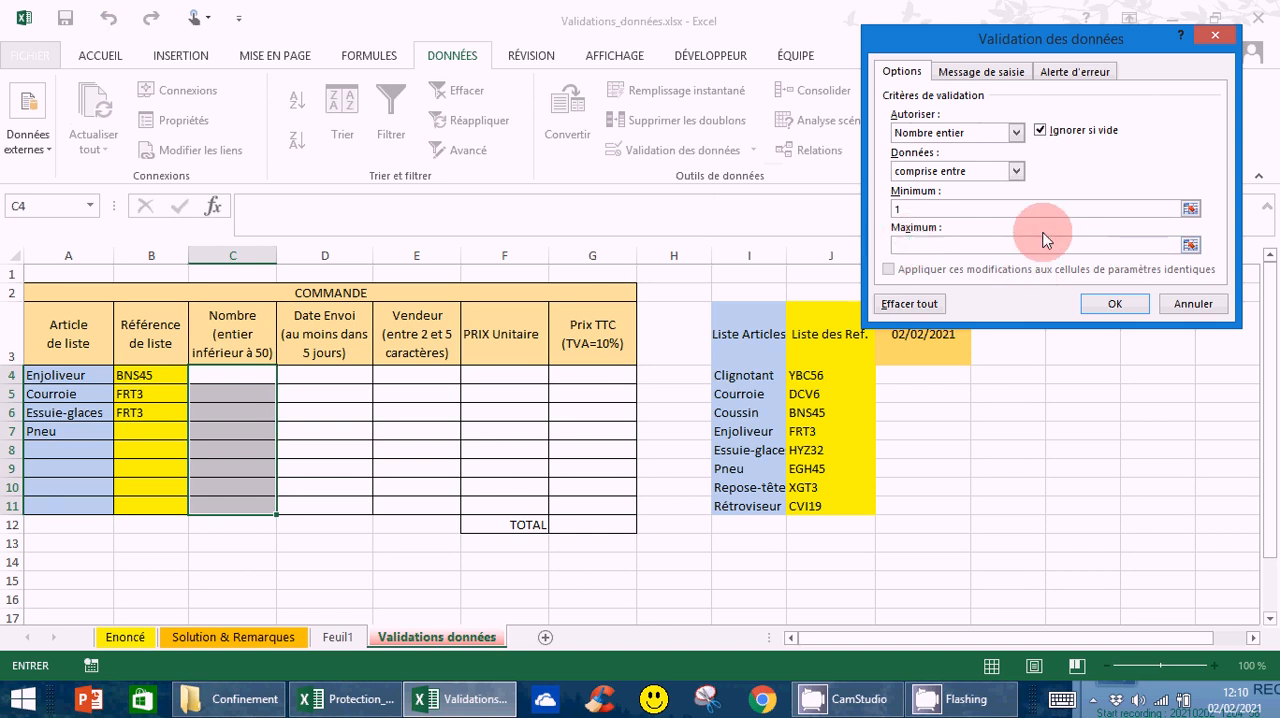
type("50")
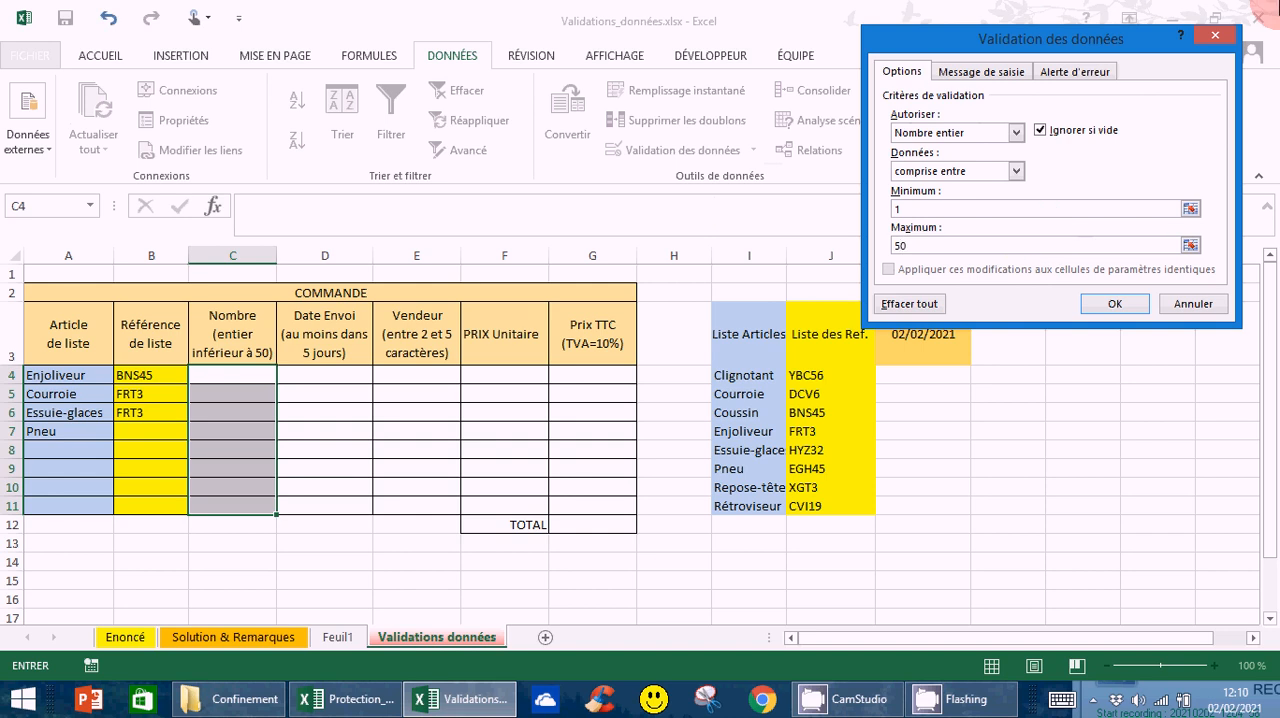
left_click(1114, 304)
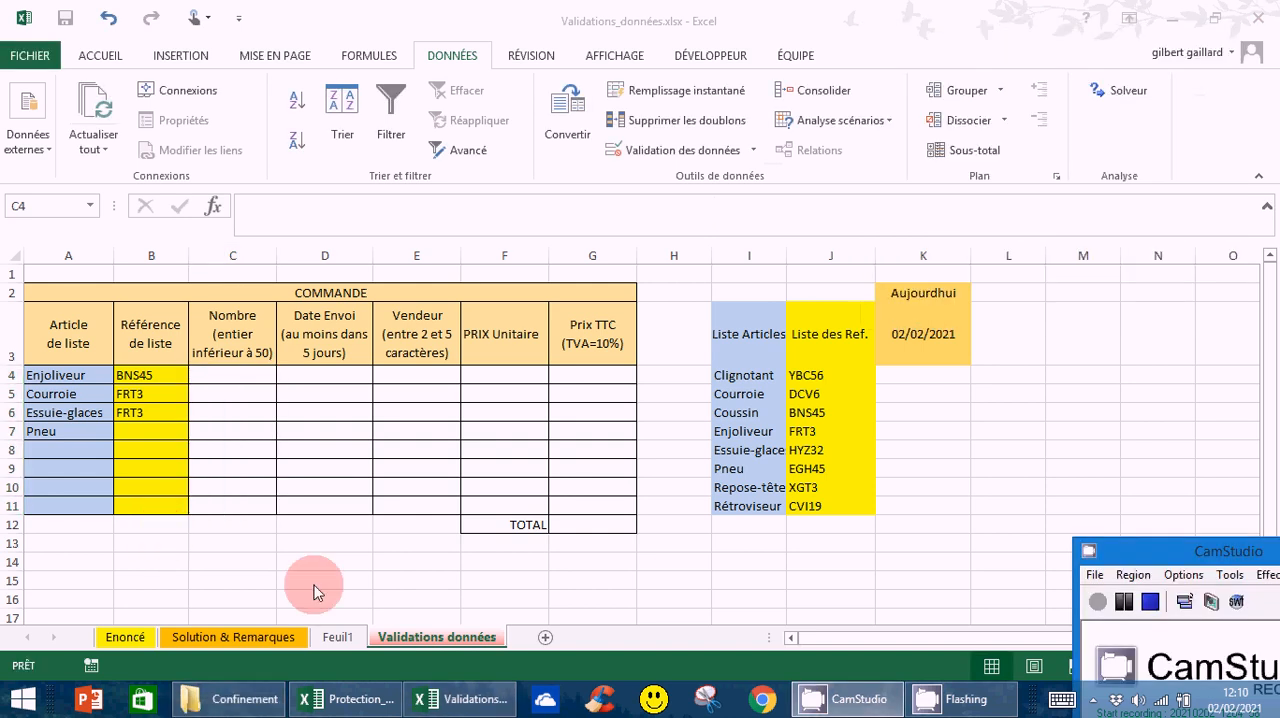
Test the Nombre rule by trying 0 and 51 in C4, discarding each entry
left_click(228, 376)
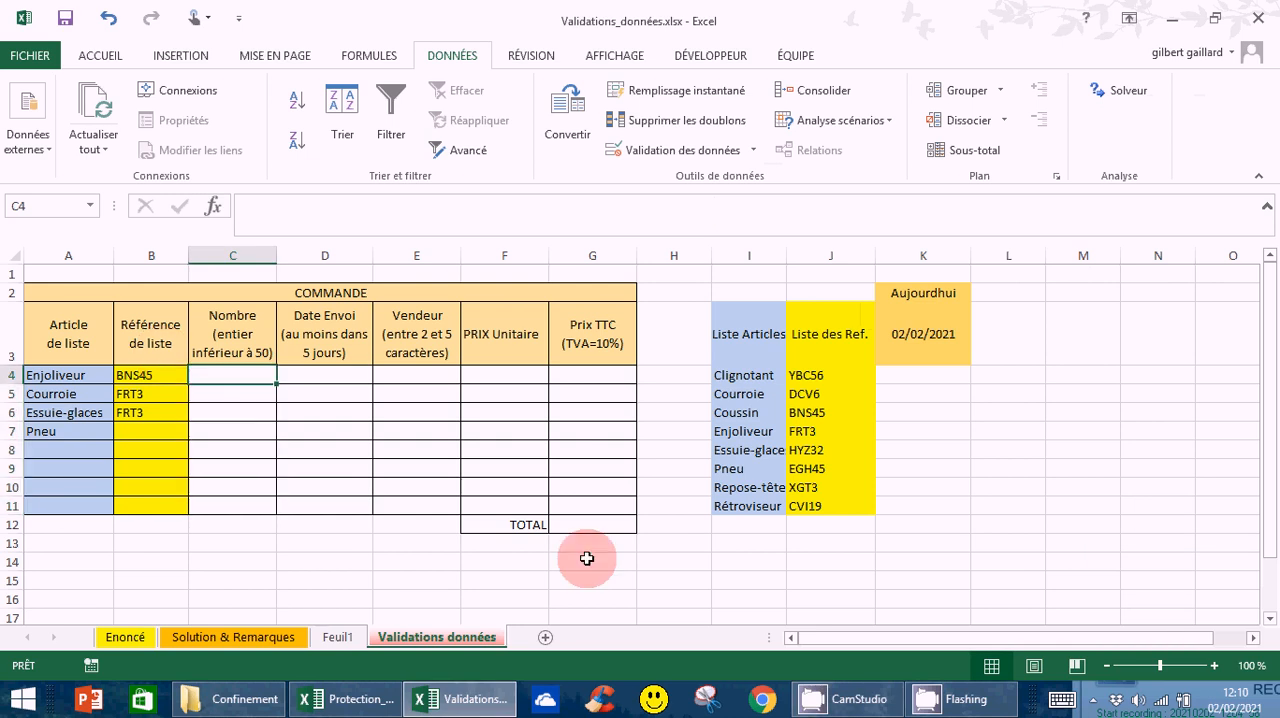
key("F2")
type("0")
key("Return")
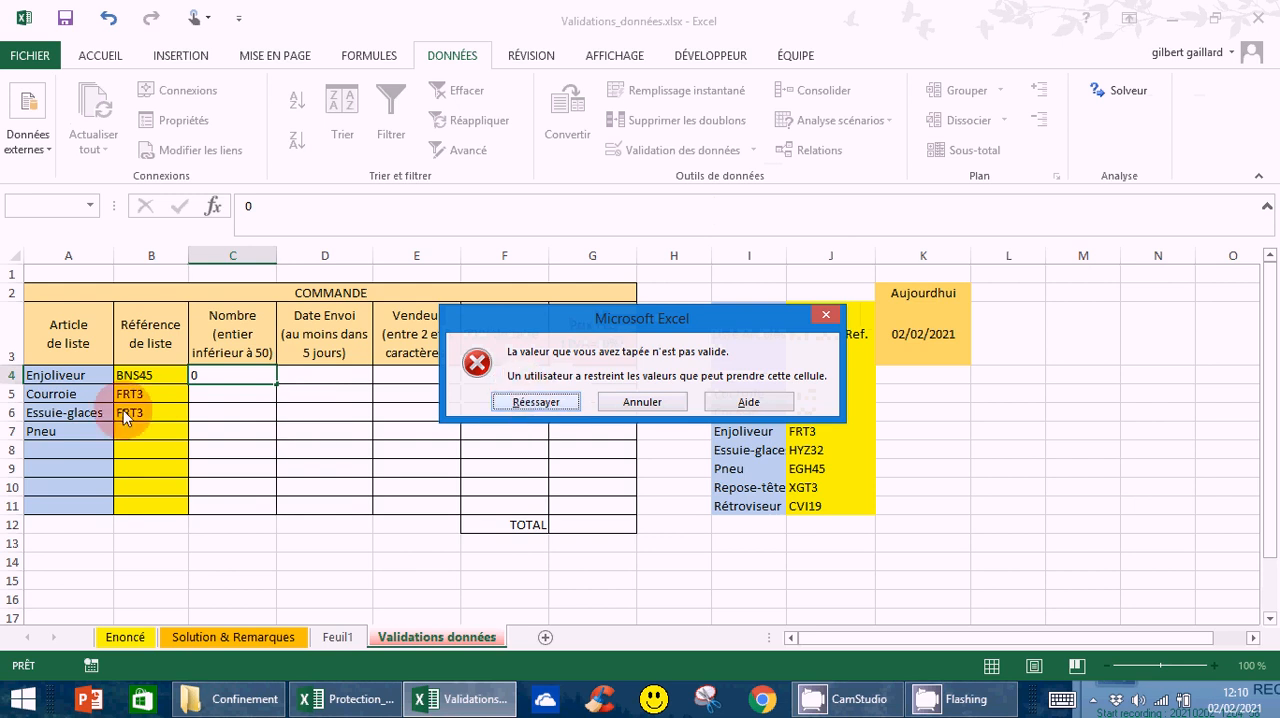
left_click(607, 404)
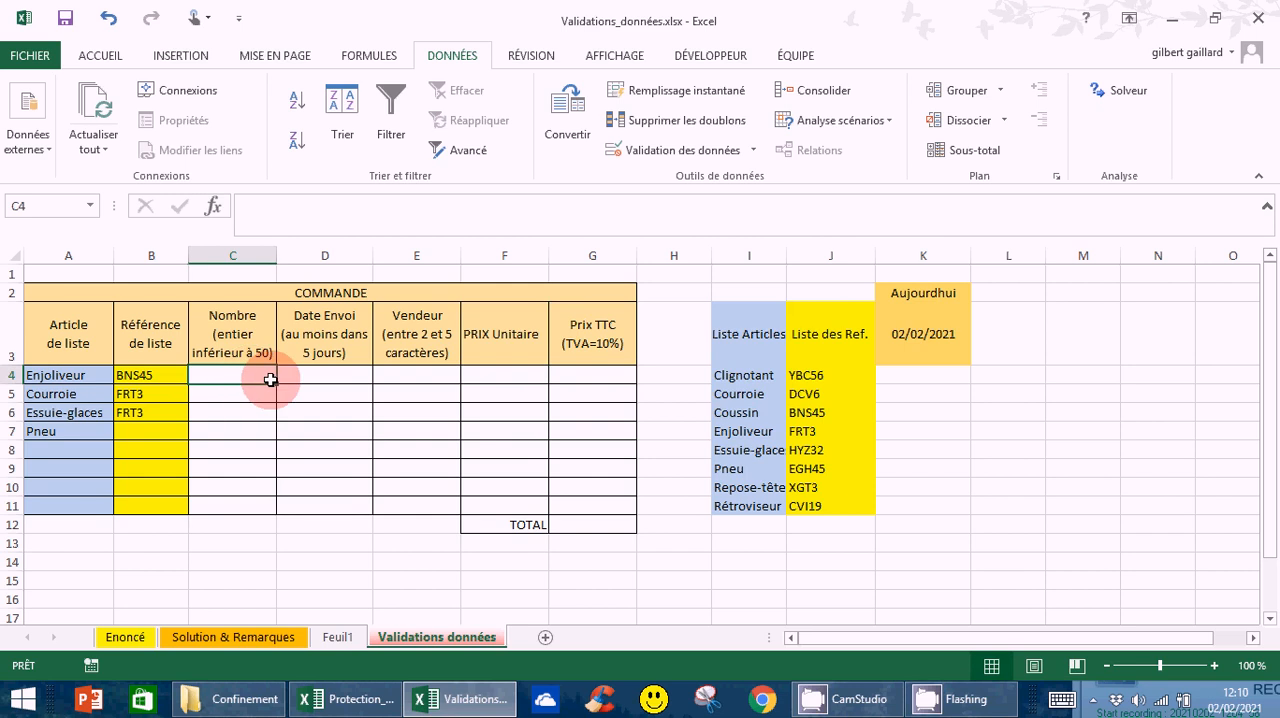
type("51")
key("Return")
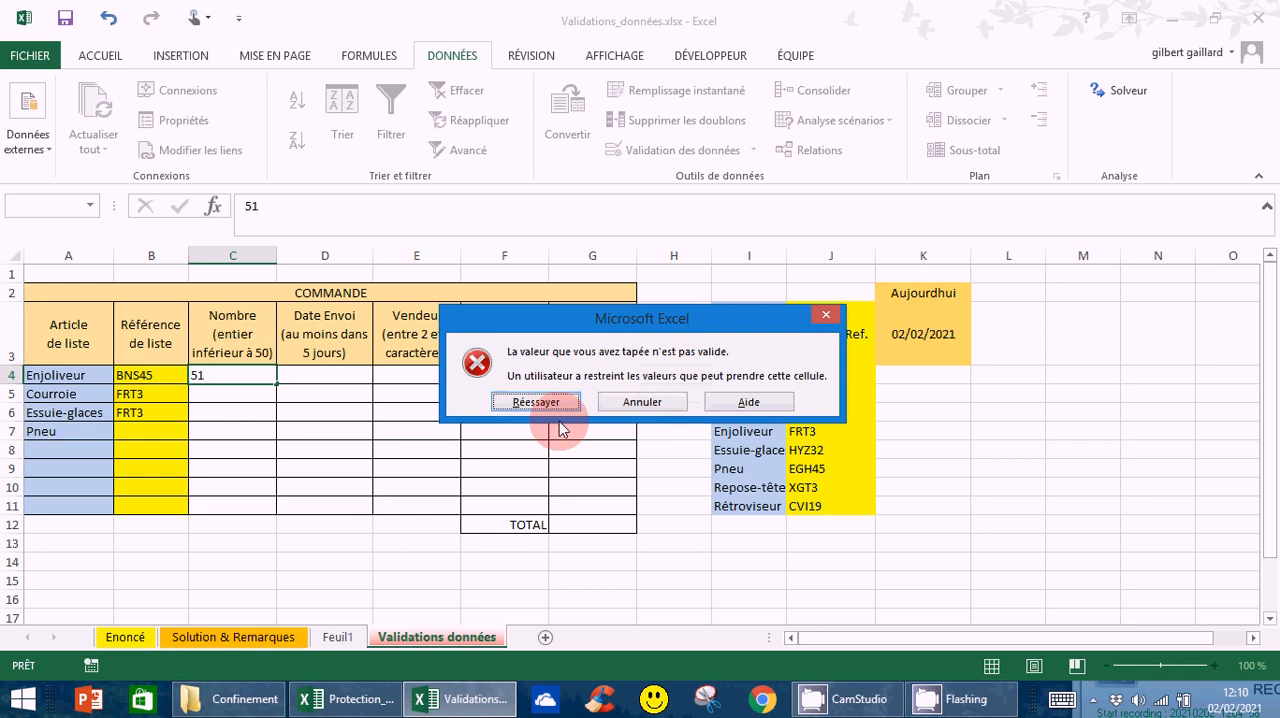
left_click(641, 404)
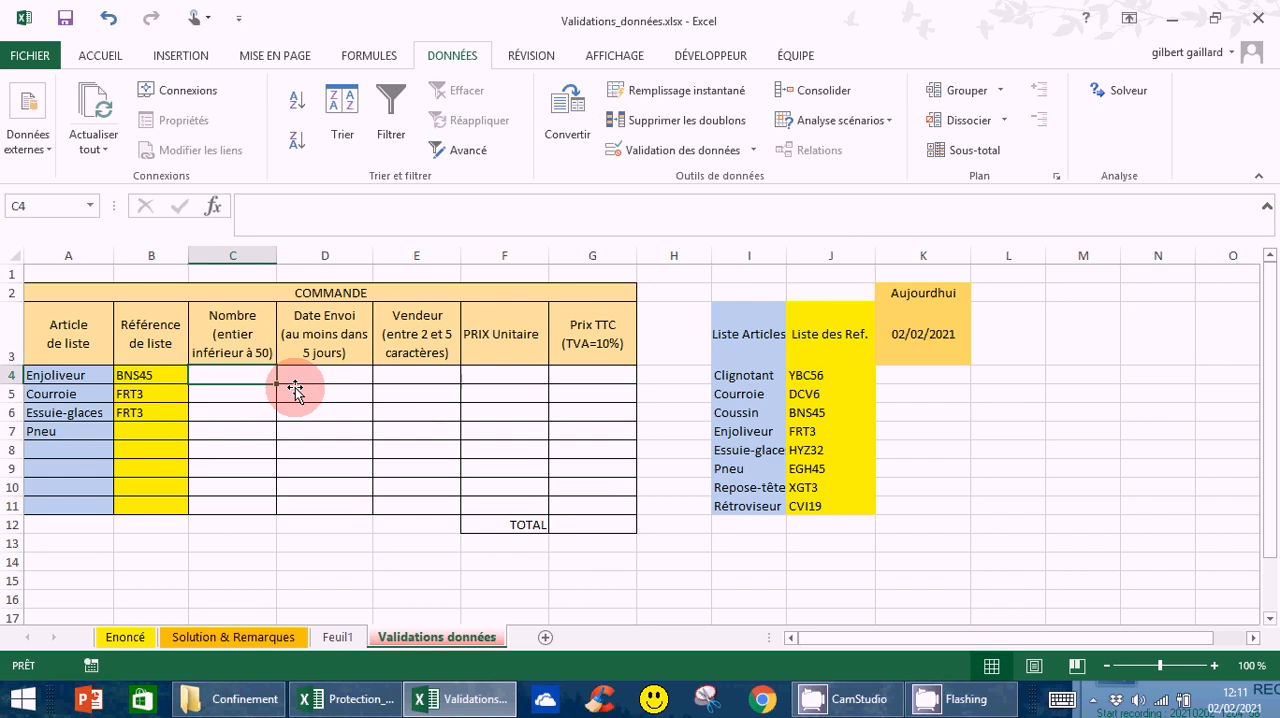
Enter 50 as the quantity for Enjoliveur in C4
type("5")
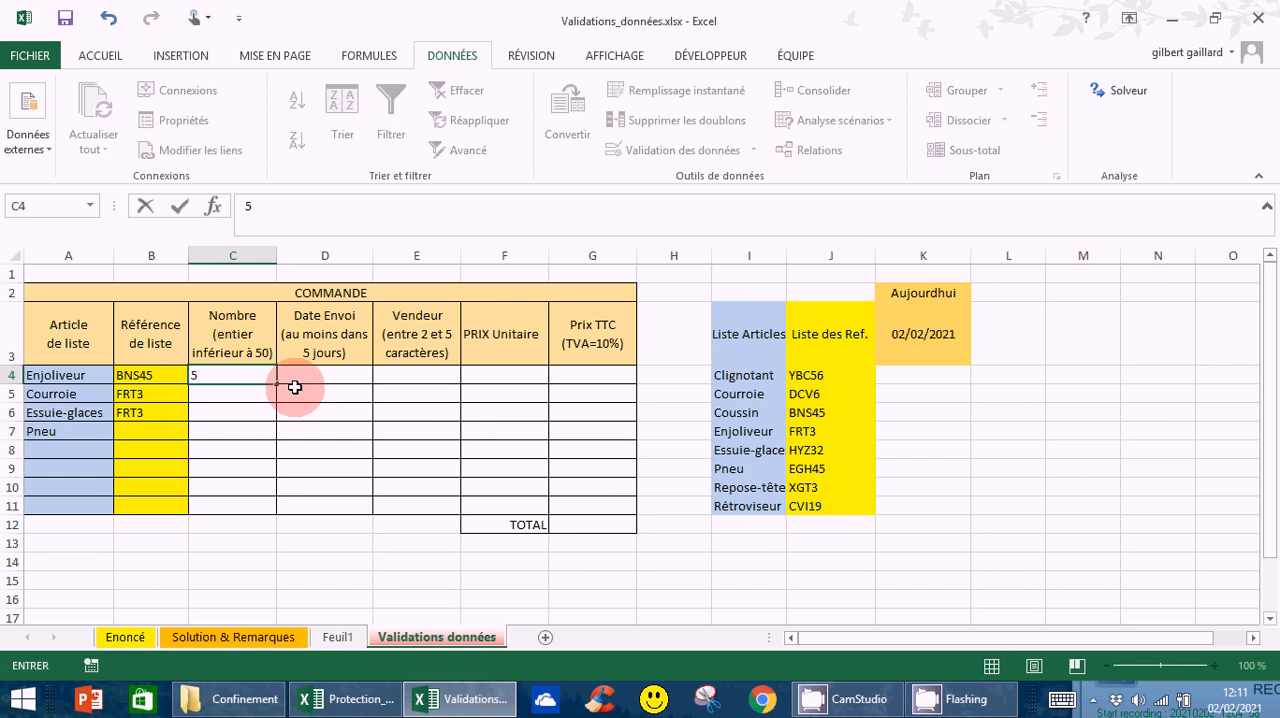
type("0")
key("Return")
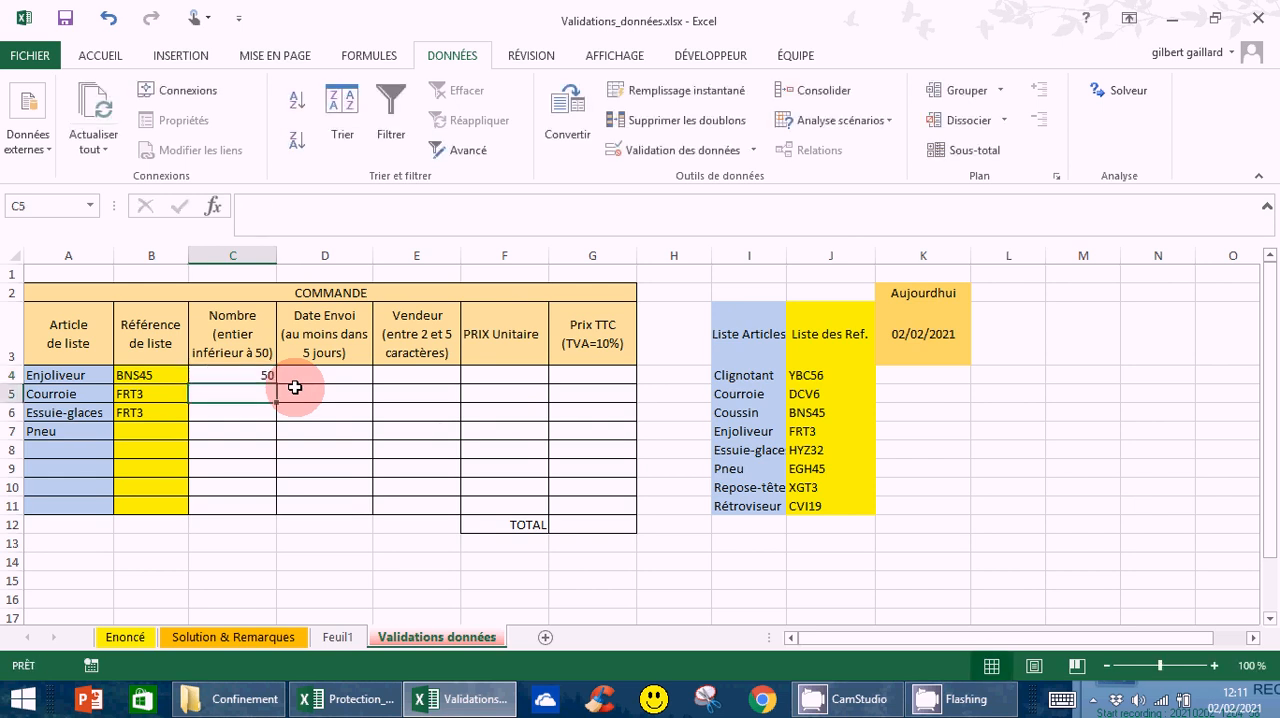
Compare the limit stated in the Nombre header in C3 with the quantity in C4, and check C5
left_click(234, 375)
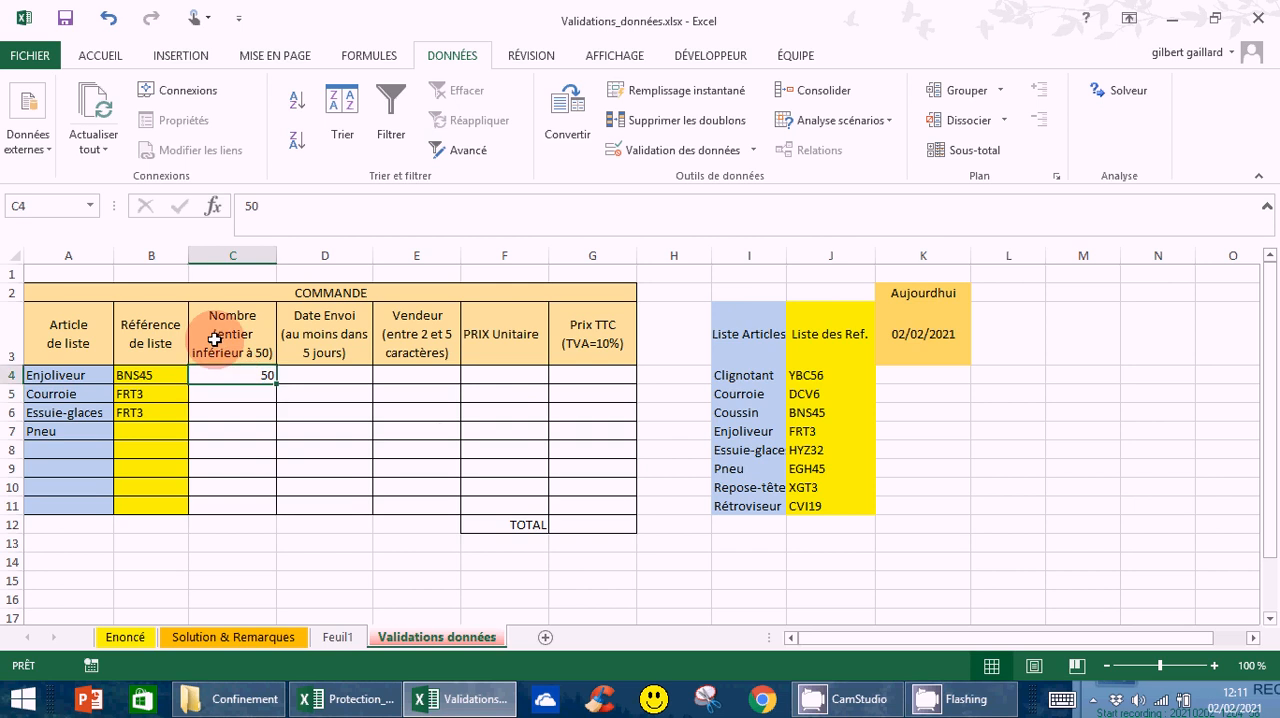
left_click(221, 351)
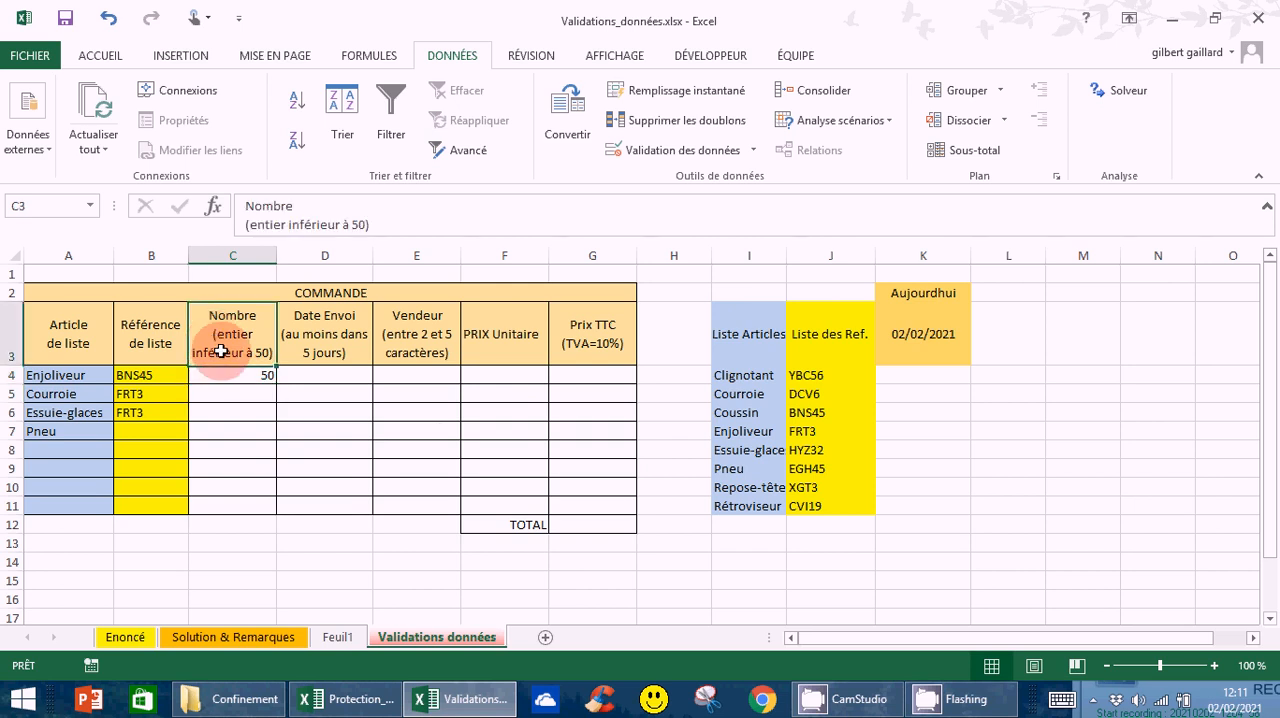
left_click(344, 224)
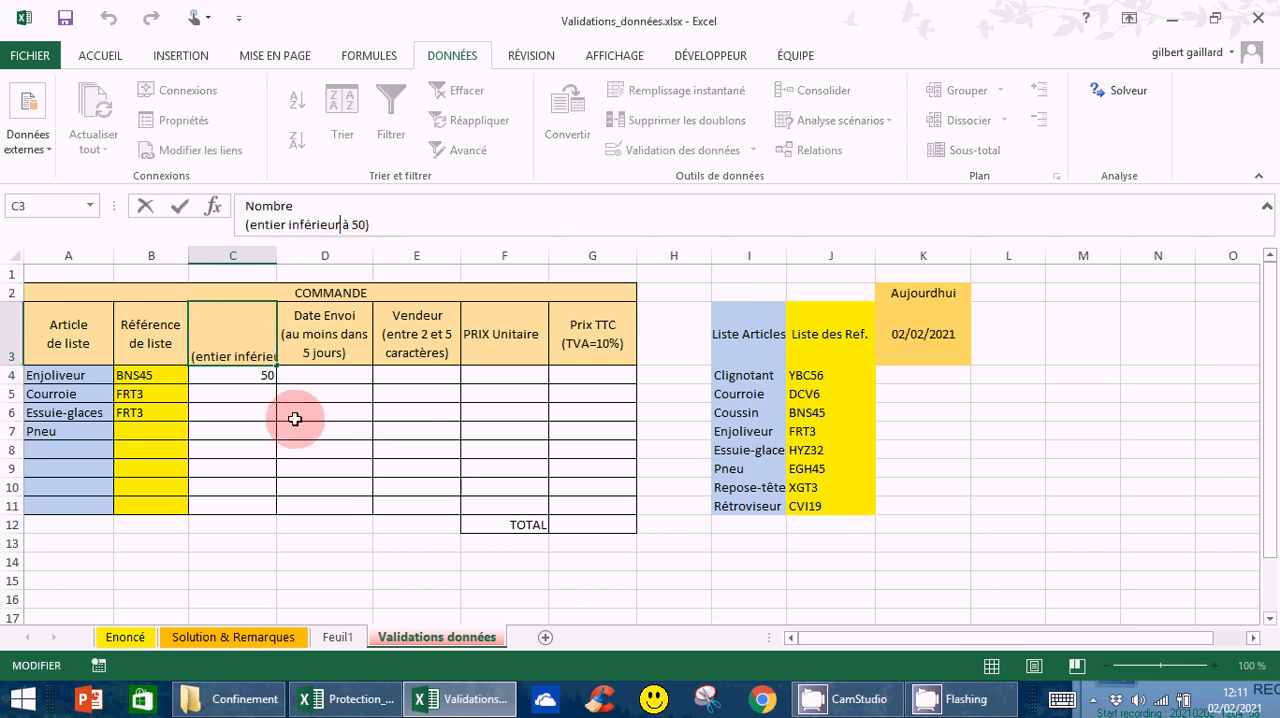
key("Return")
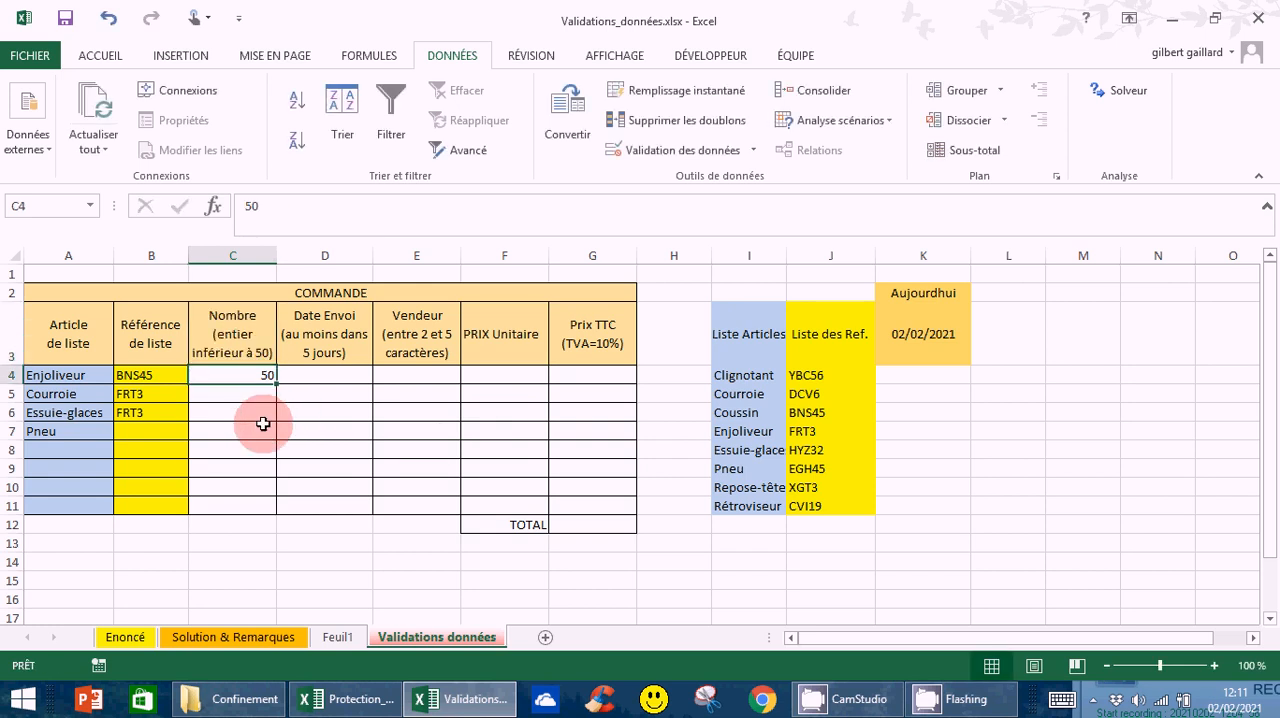
left_click(251, 391)
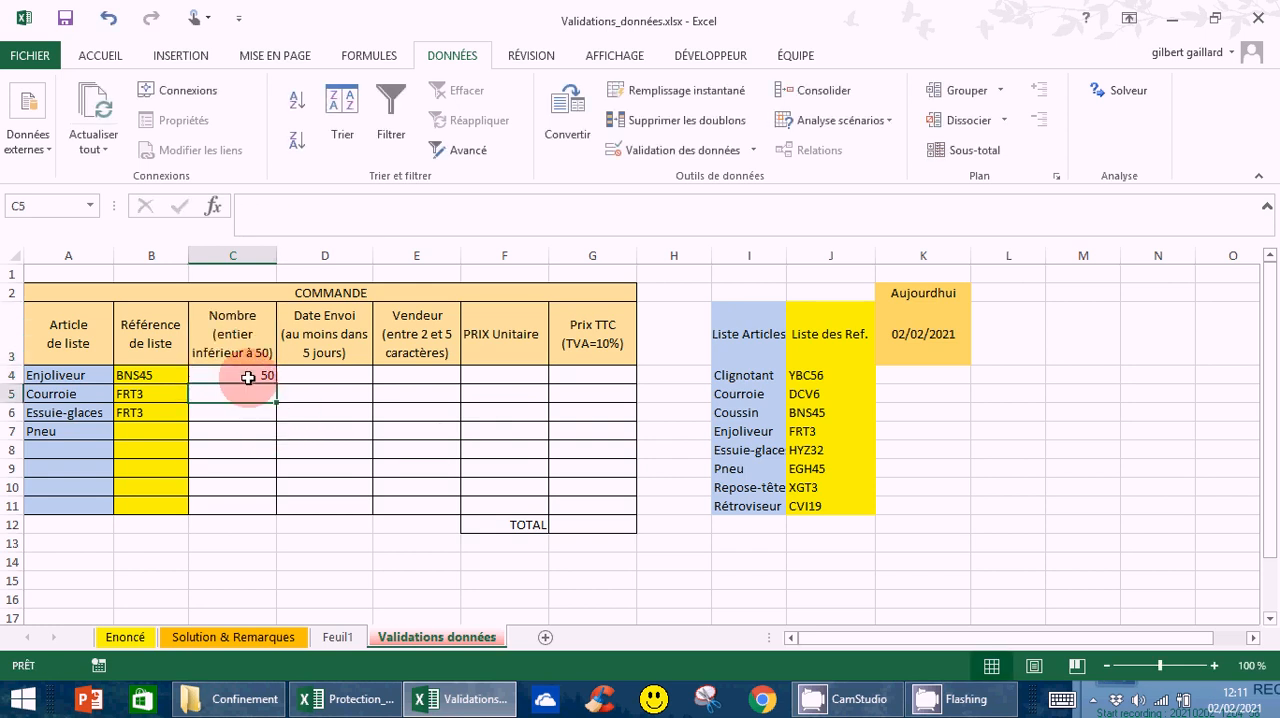
left_click(250, 377)
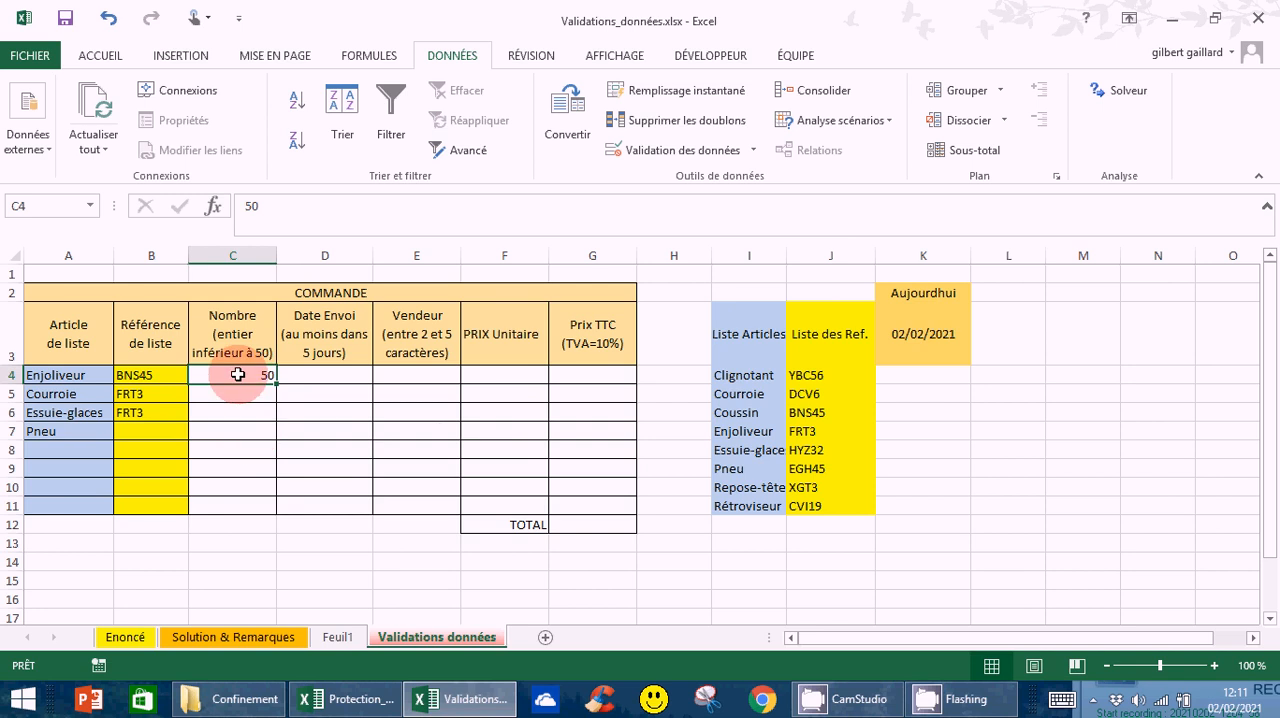
left_click(248, 394)
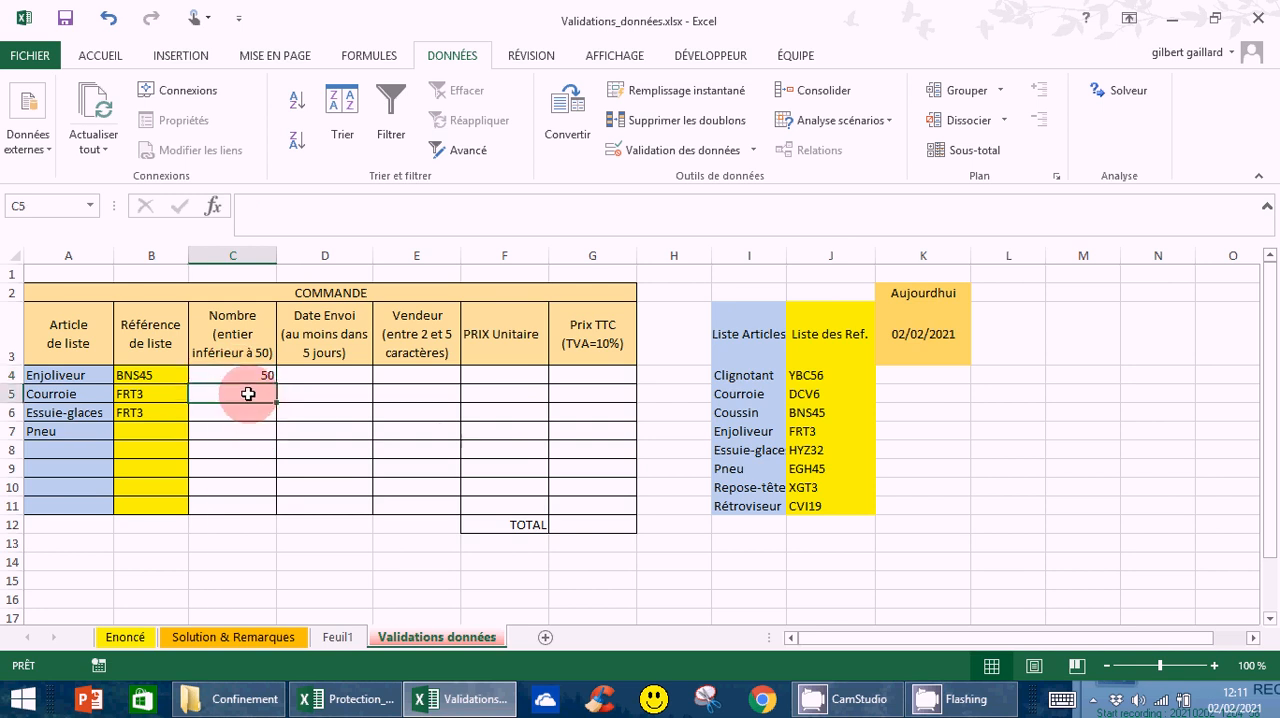
left_click(246, 378)
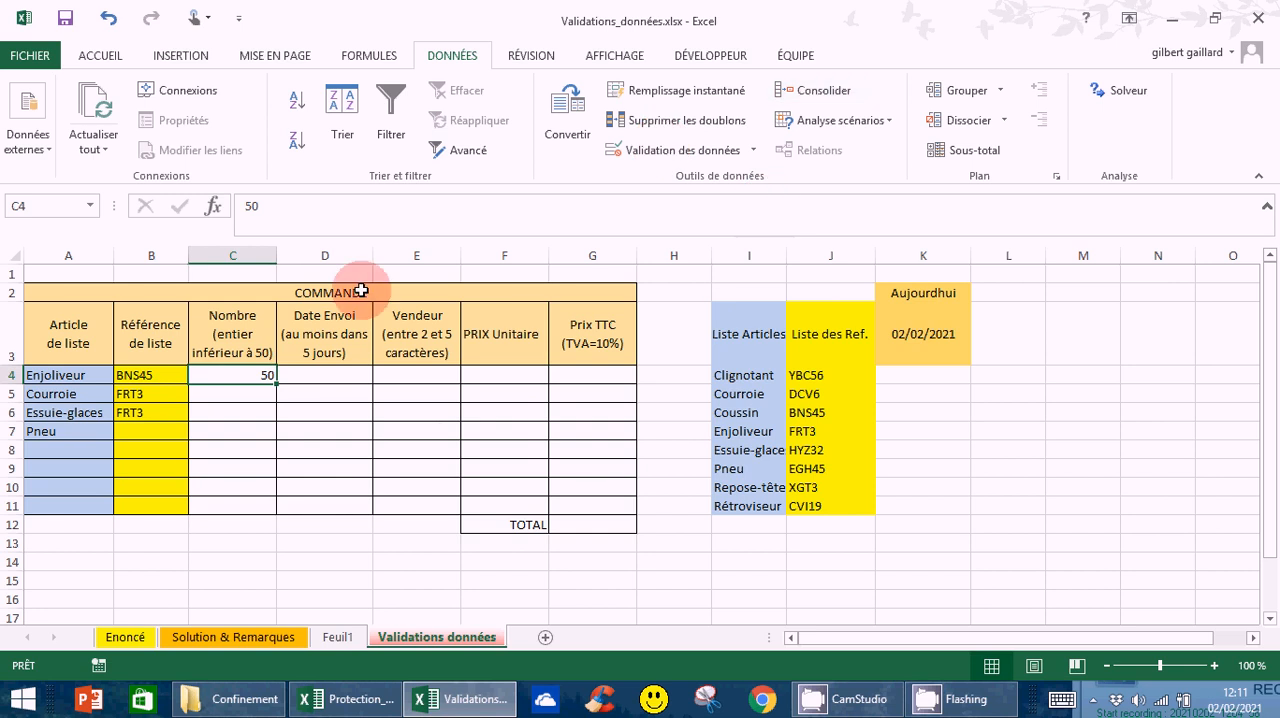
left_click(250, 394)
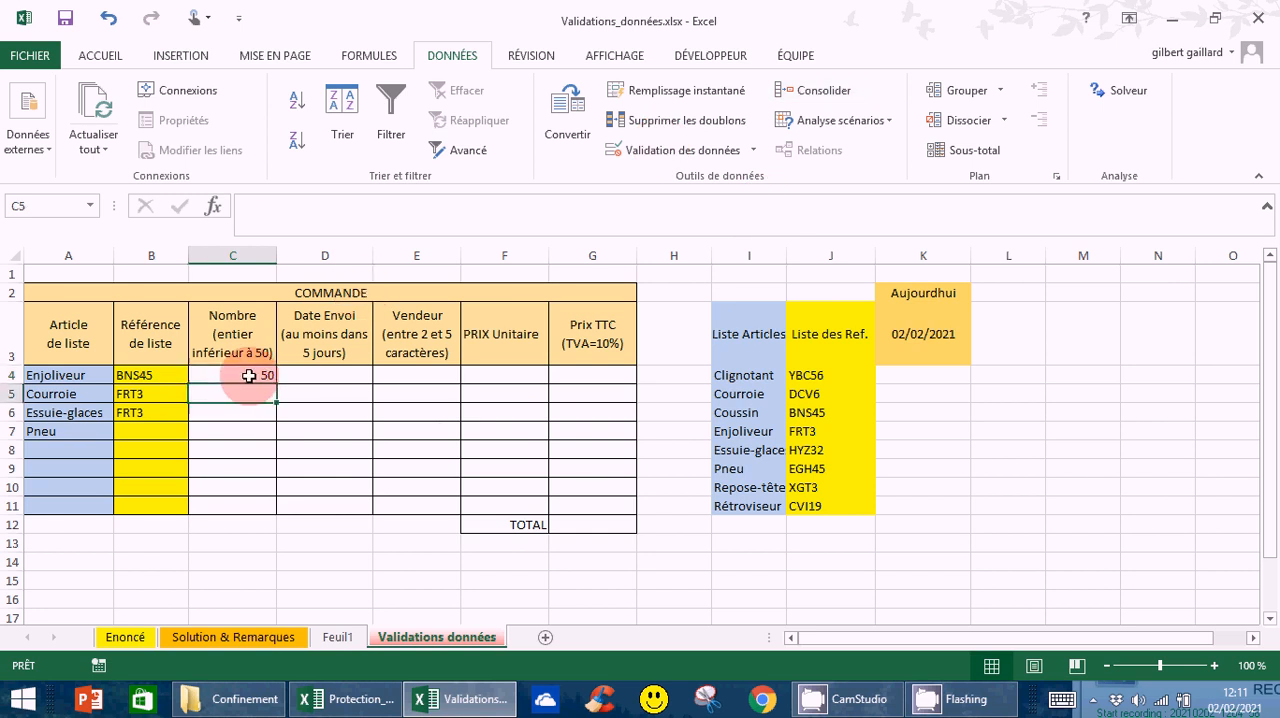
left_click(245, 380)
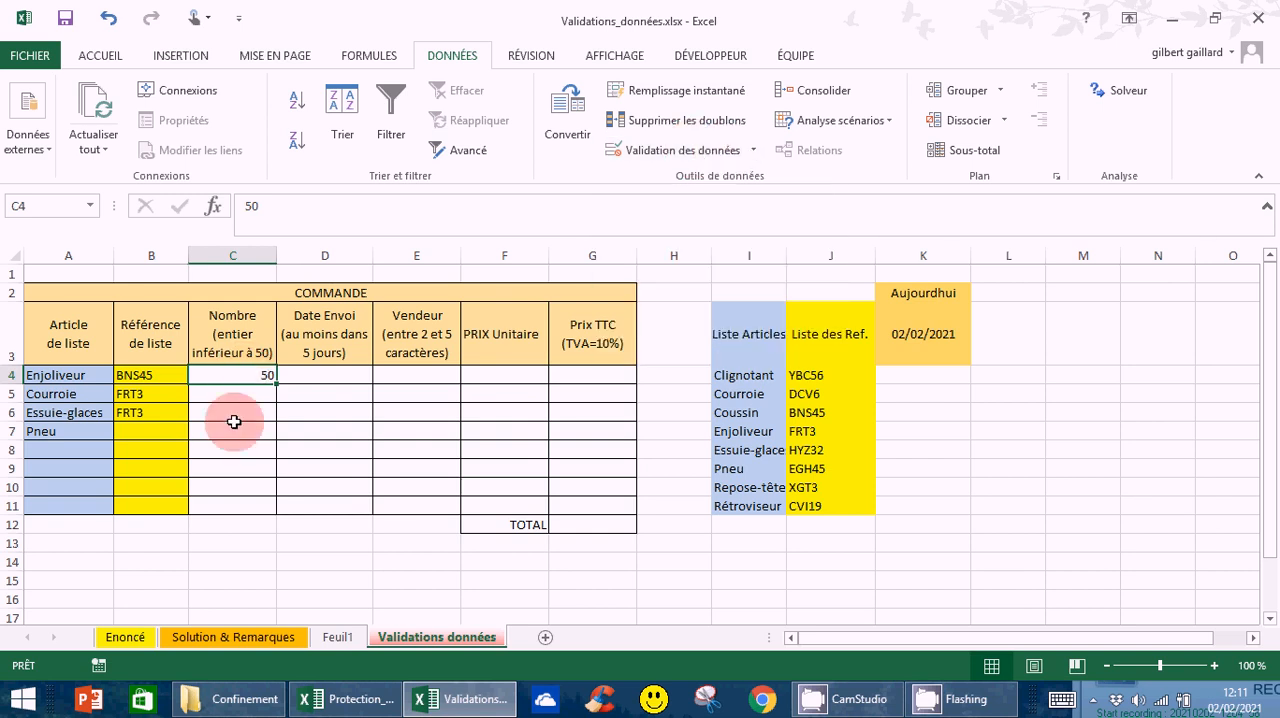
Add the input message "Nombre compris entre 1 et 50 bornes comprises" to the validation of the Nombre cells C4:C11
left_click_drag(232, 375, 225, 507)
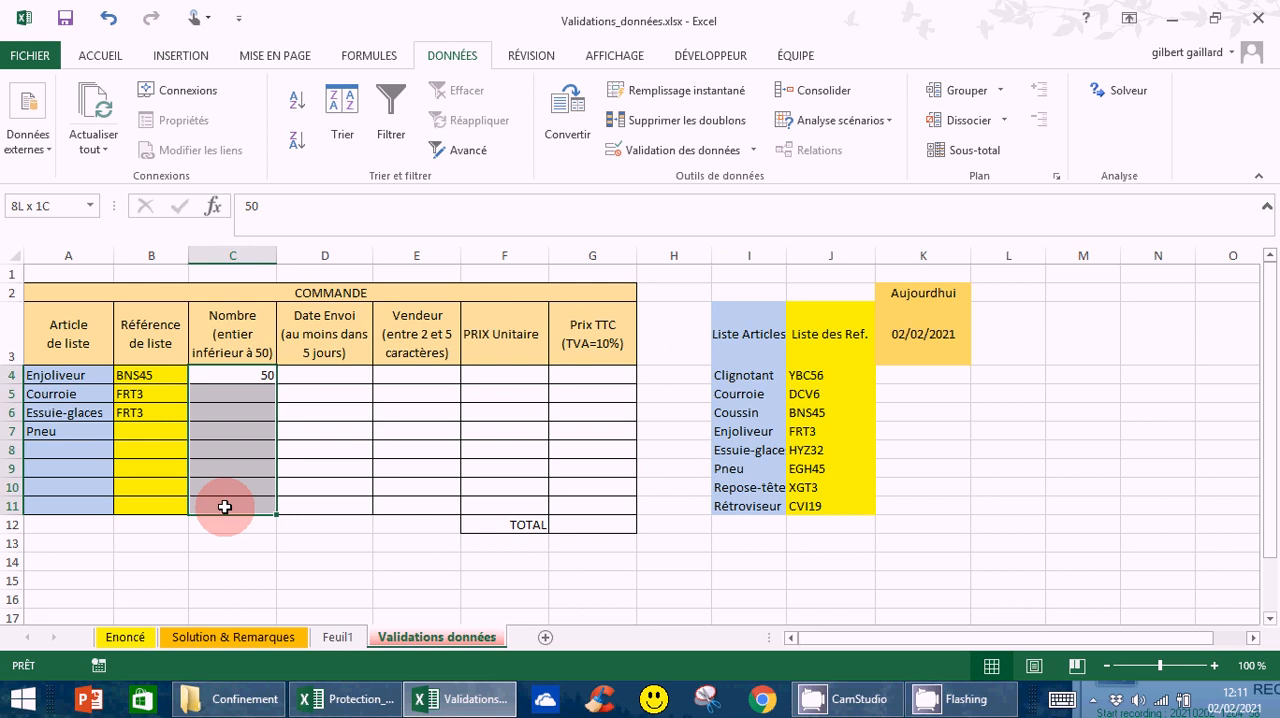
left_click(751, 151)
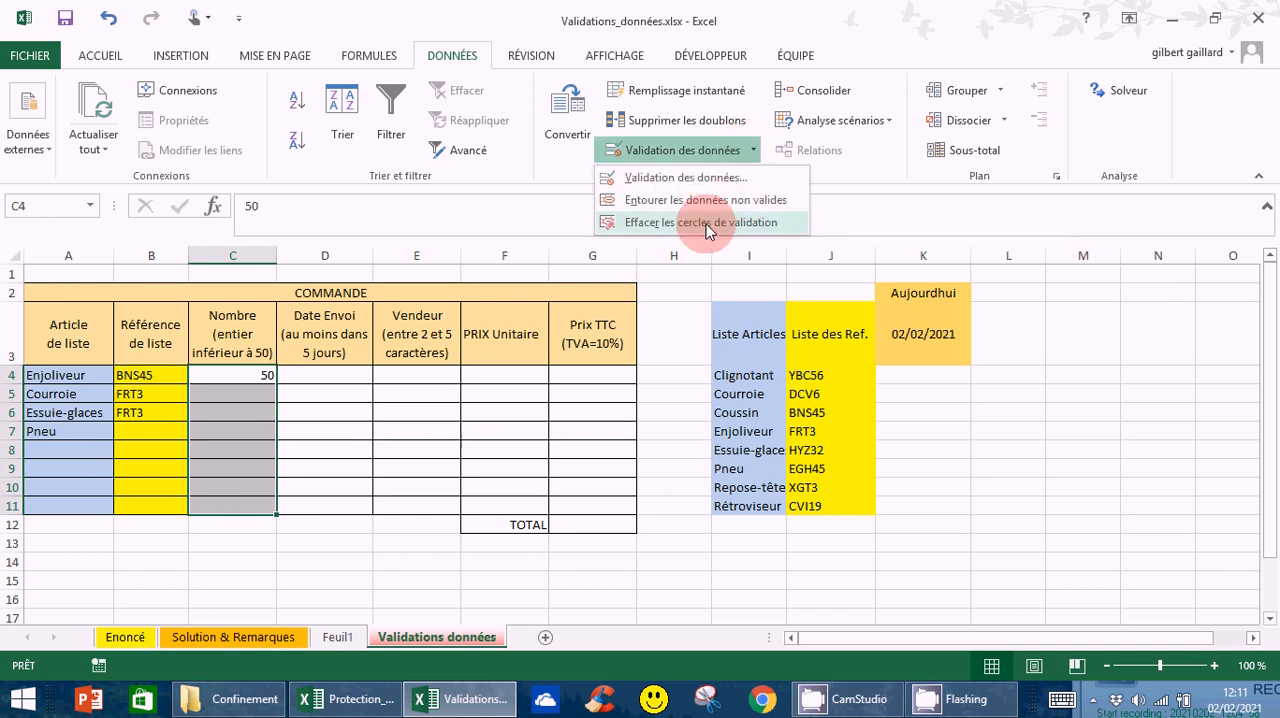
left_click(686, 177)
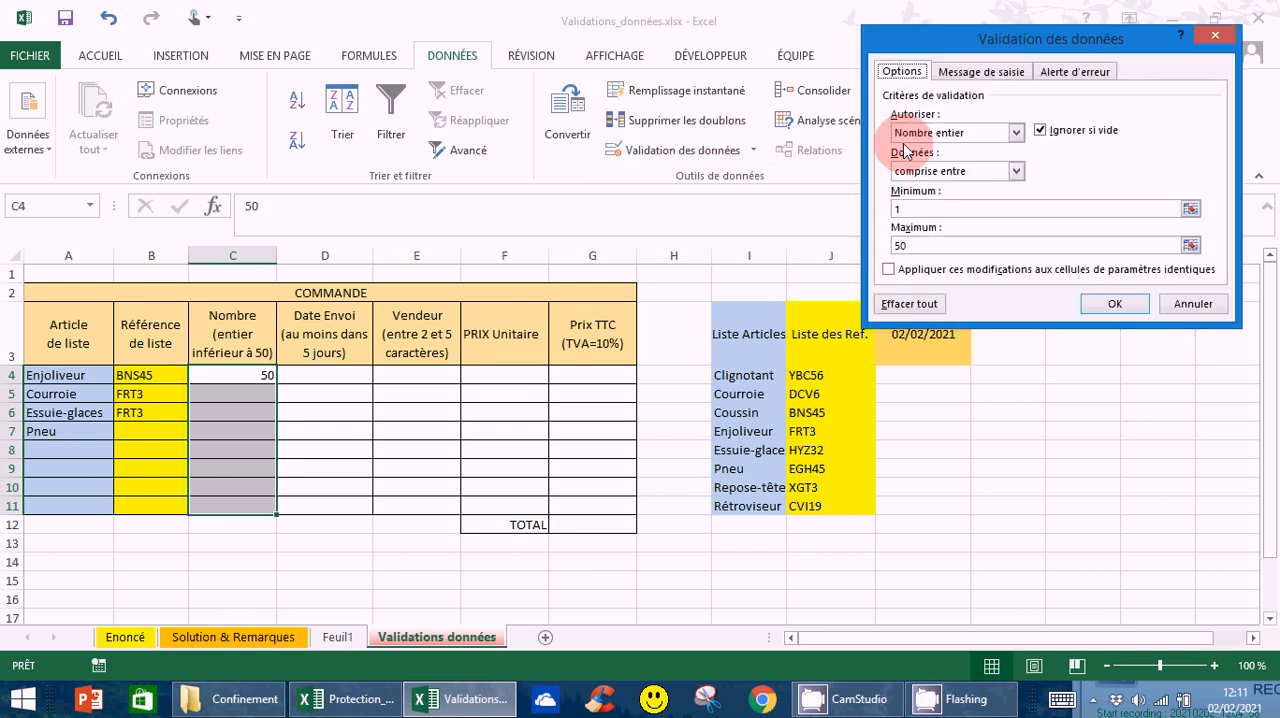
left_click(980, 72)
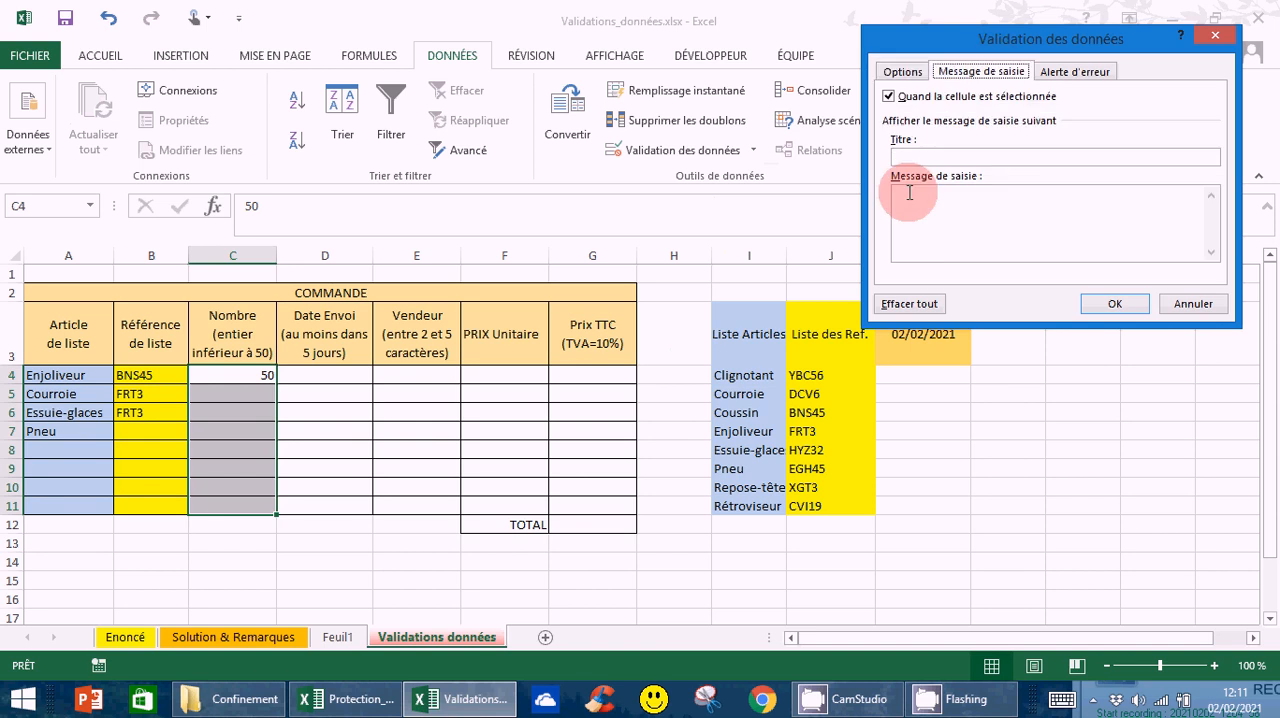
left_click(909, 194)
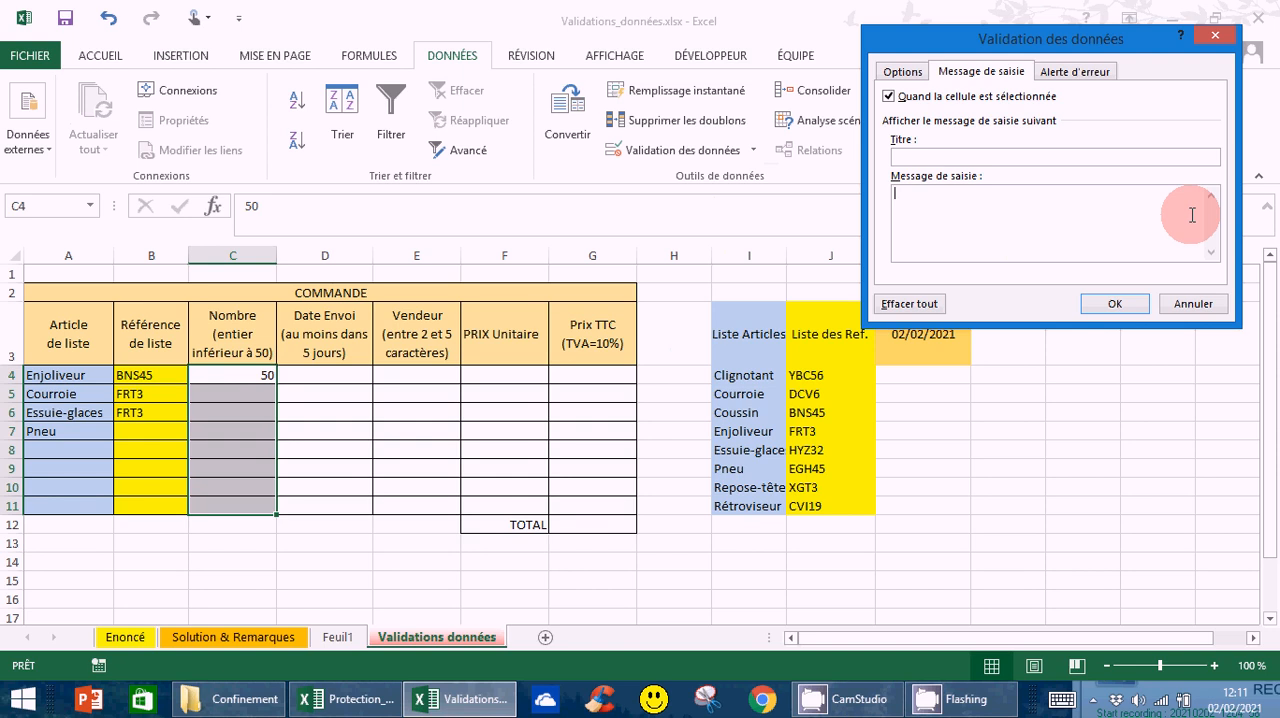
type("Nombre compris entre 1 et 5")
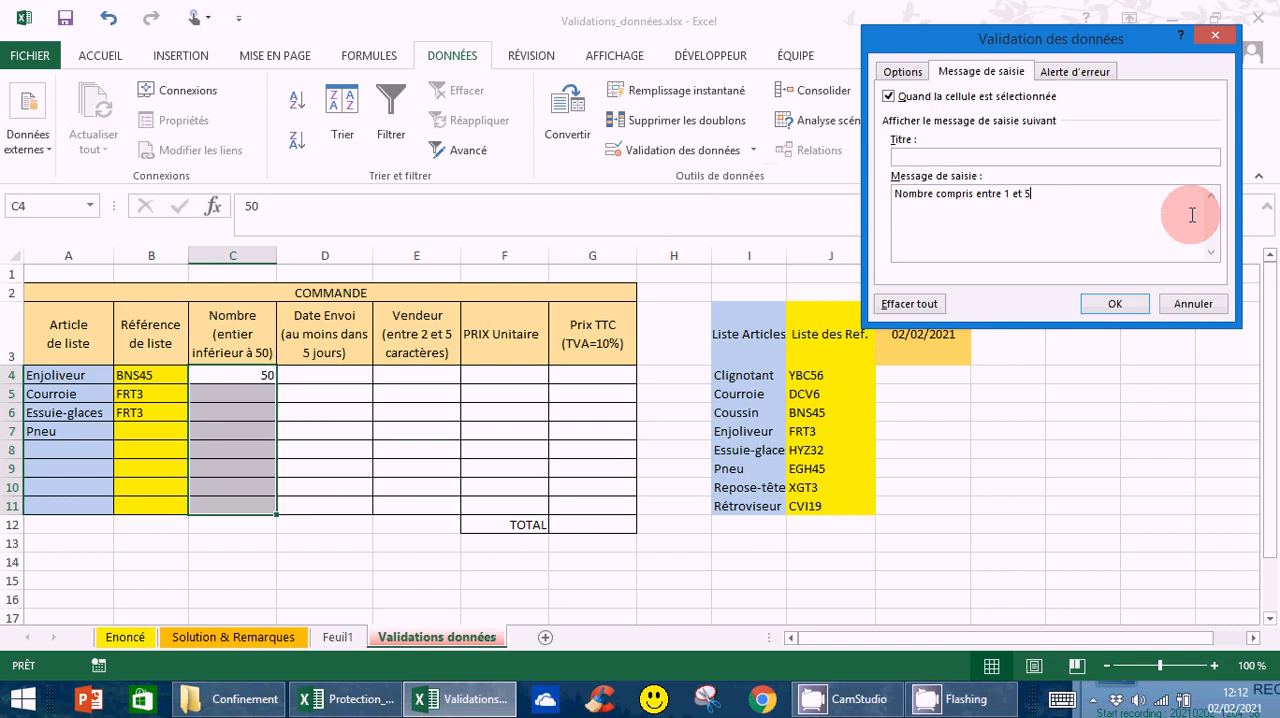
type("0 bornes comprises")
left_click(1114, 304)
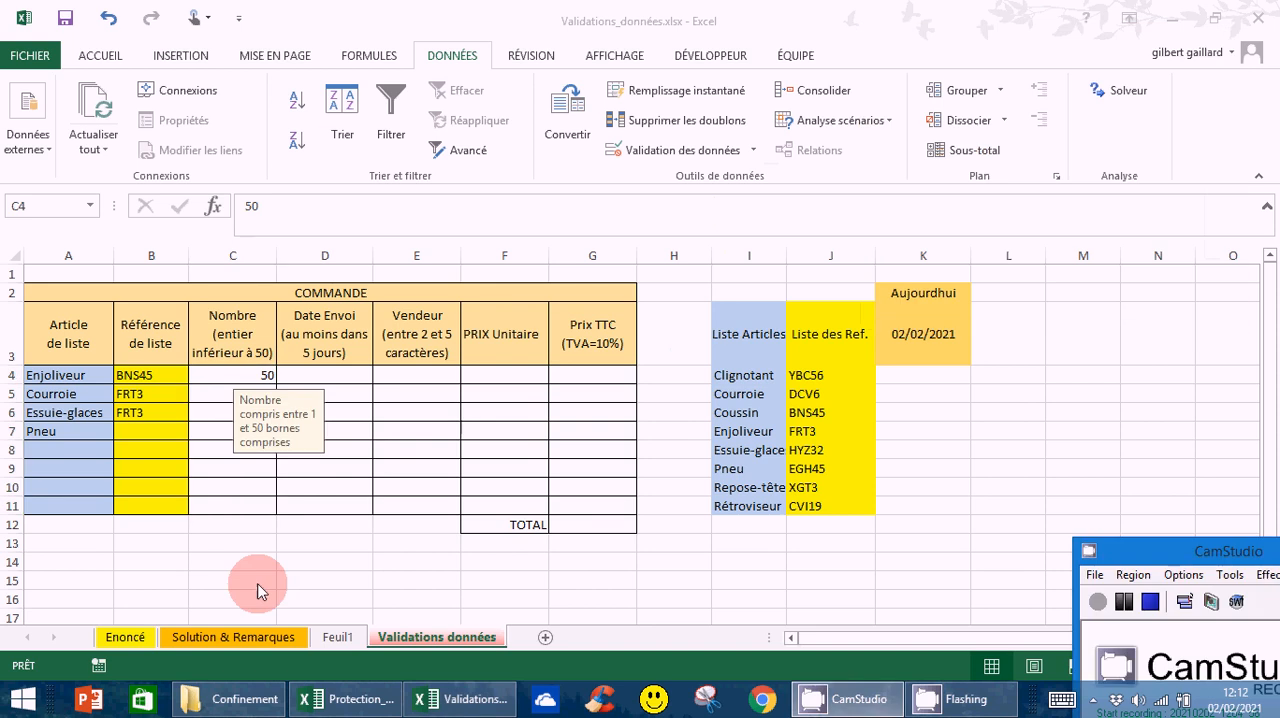
Check where the input message shows by selecting cells in the Nombre column and cells outside it
left_click(295, 509)
left_click(339, 383)
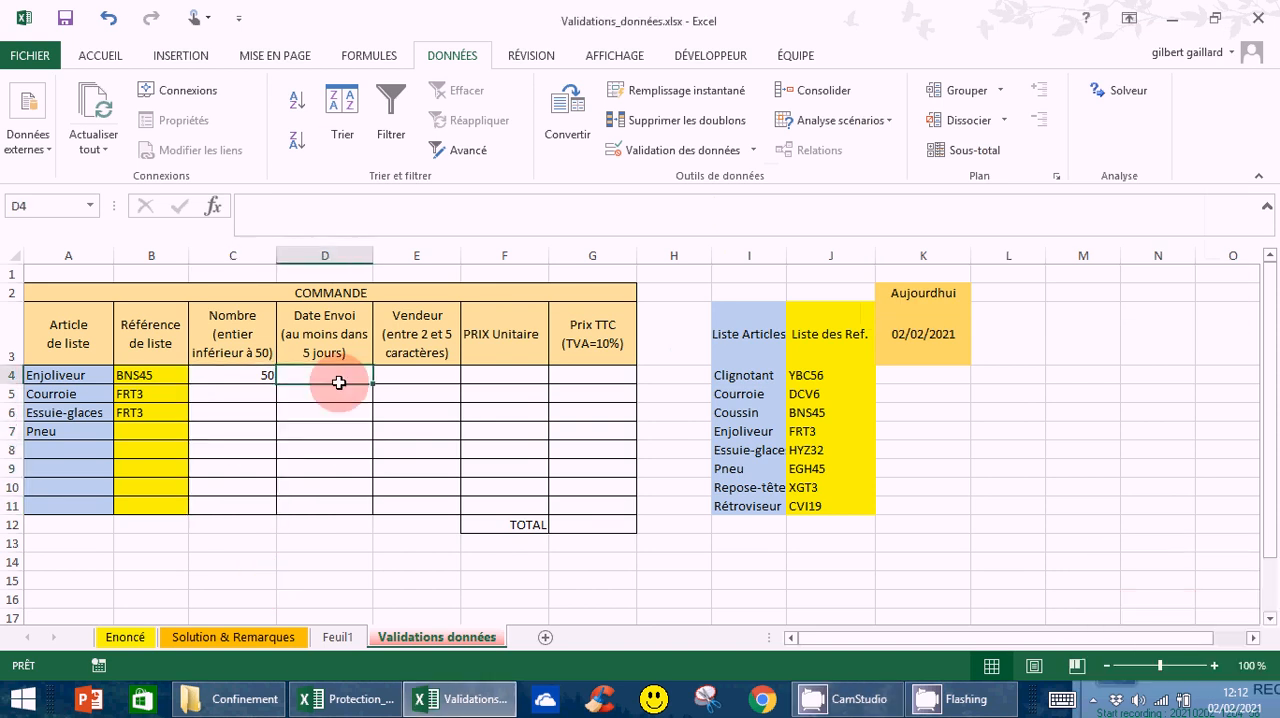
left_click(151, 431)
left_click(177, 505)
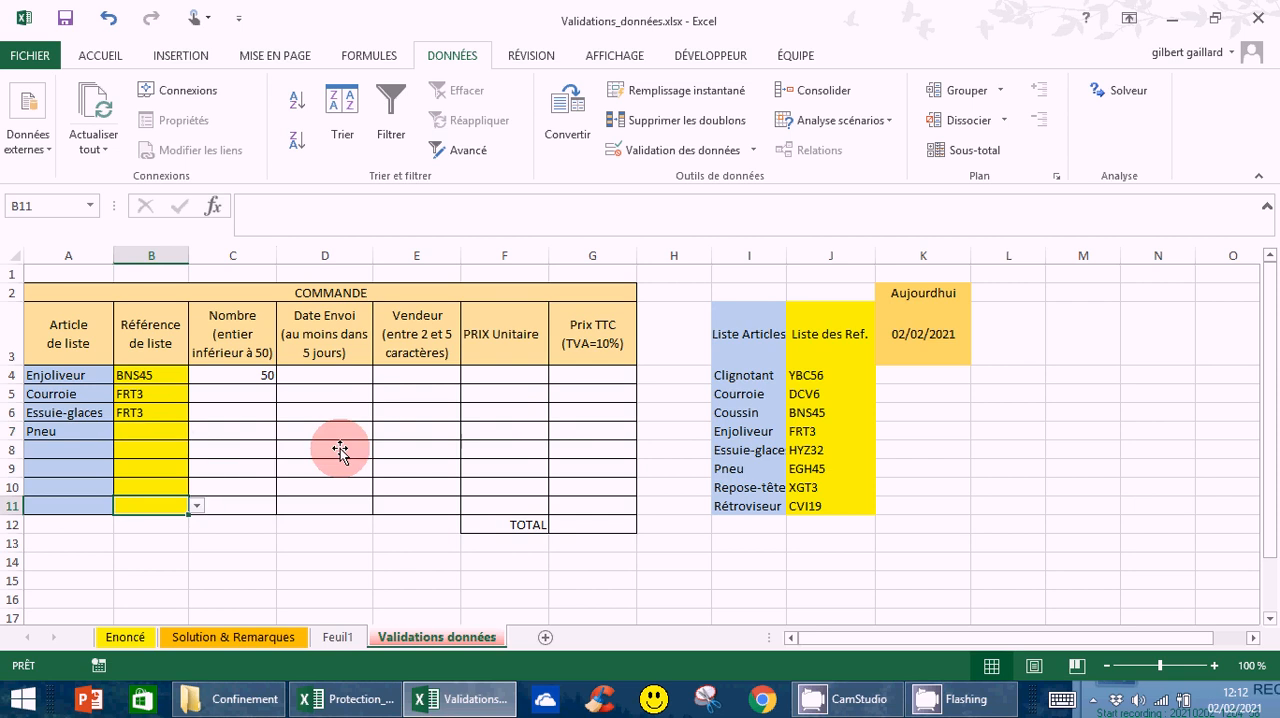
left_click(239, 392)
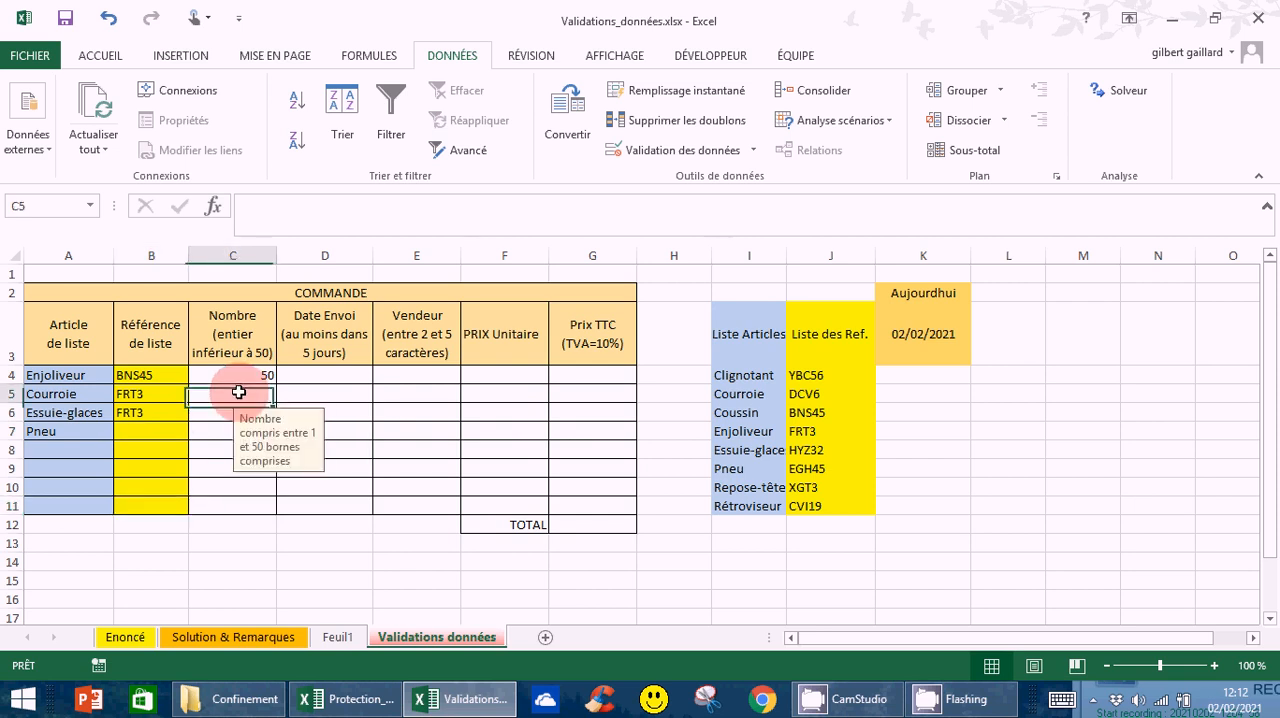
left_click(220, 414)
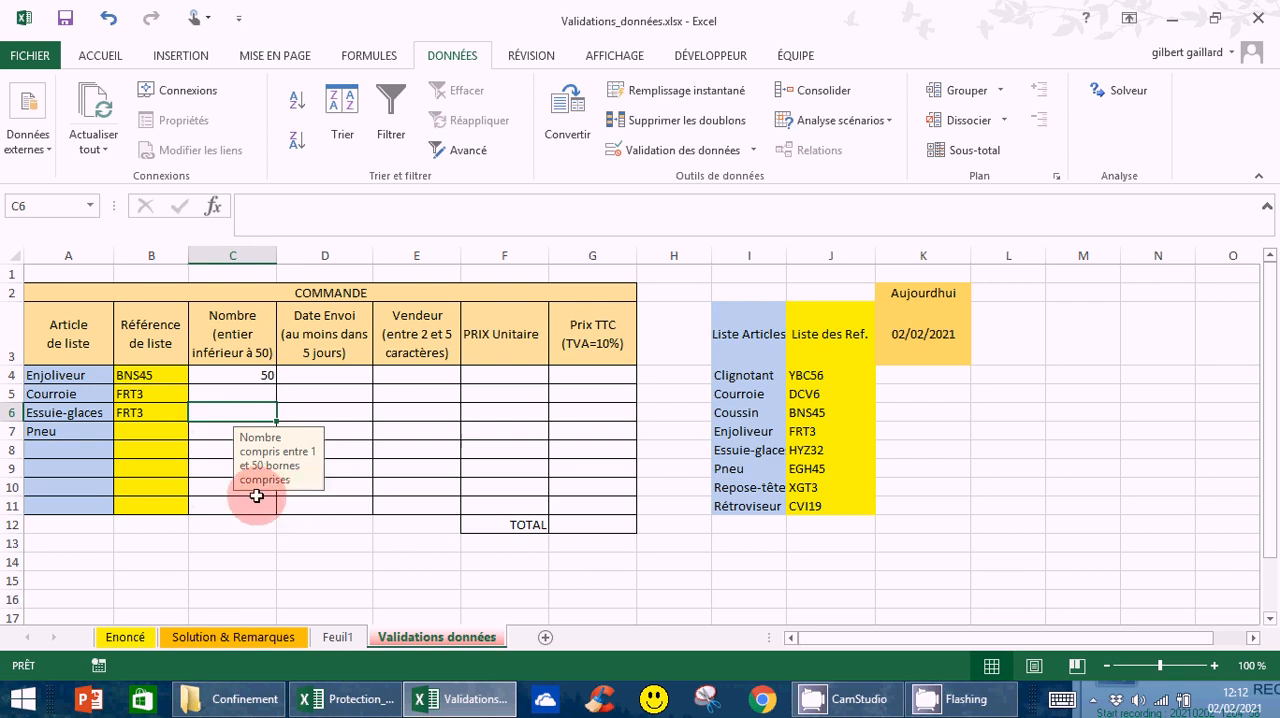
left_click(201, 432)
left_click(209, 455)
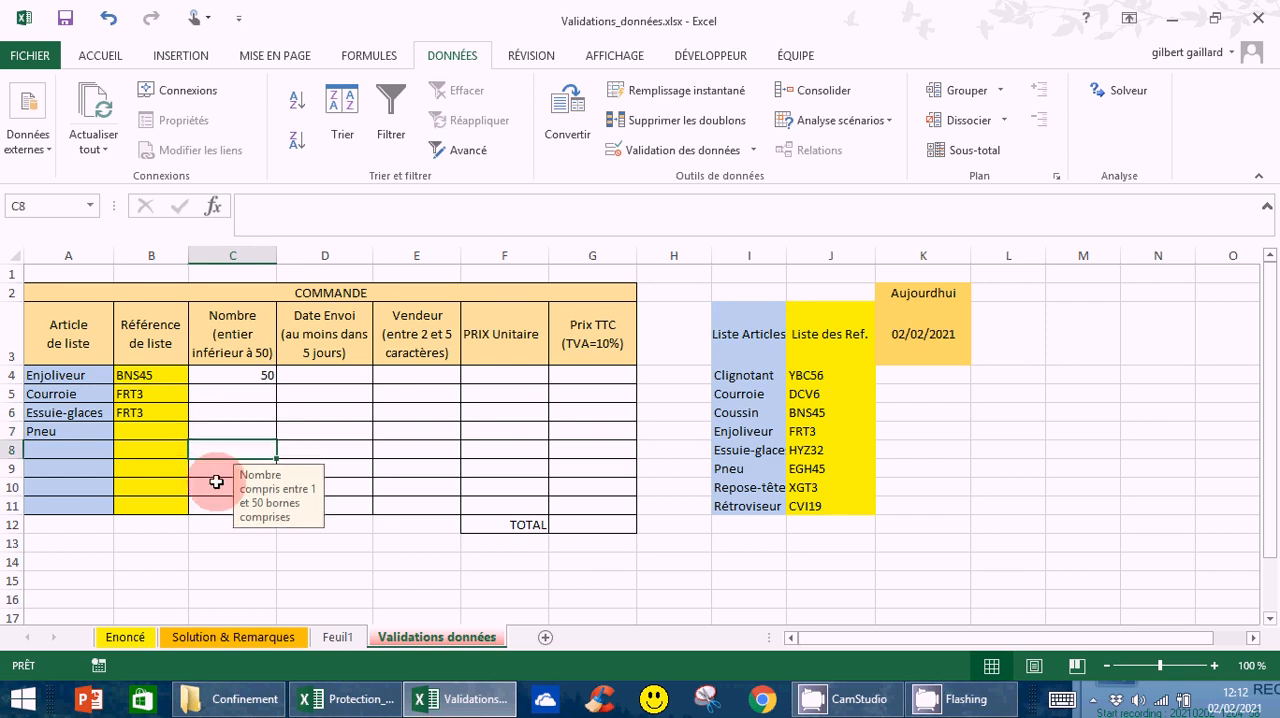
left_click(216, 482)
left_click(214, 379)
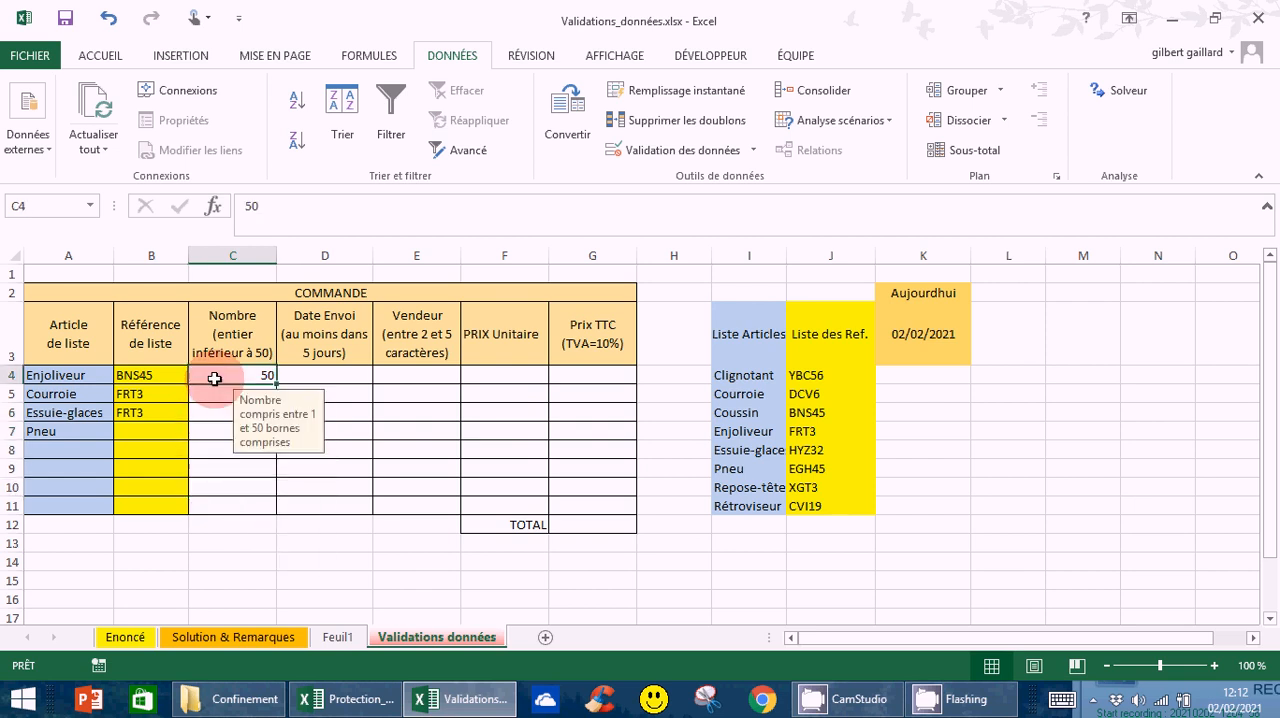
left_click(469, 581)
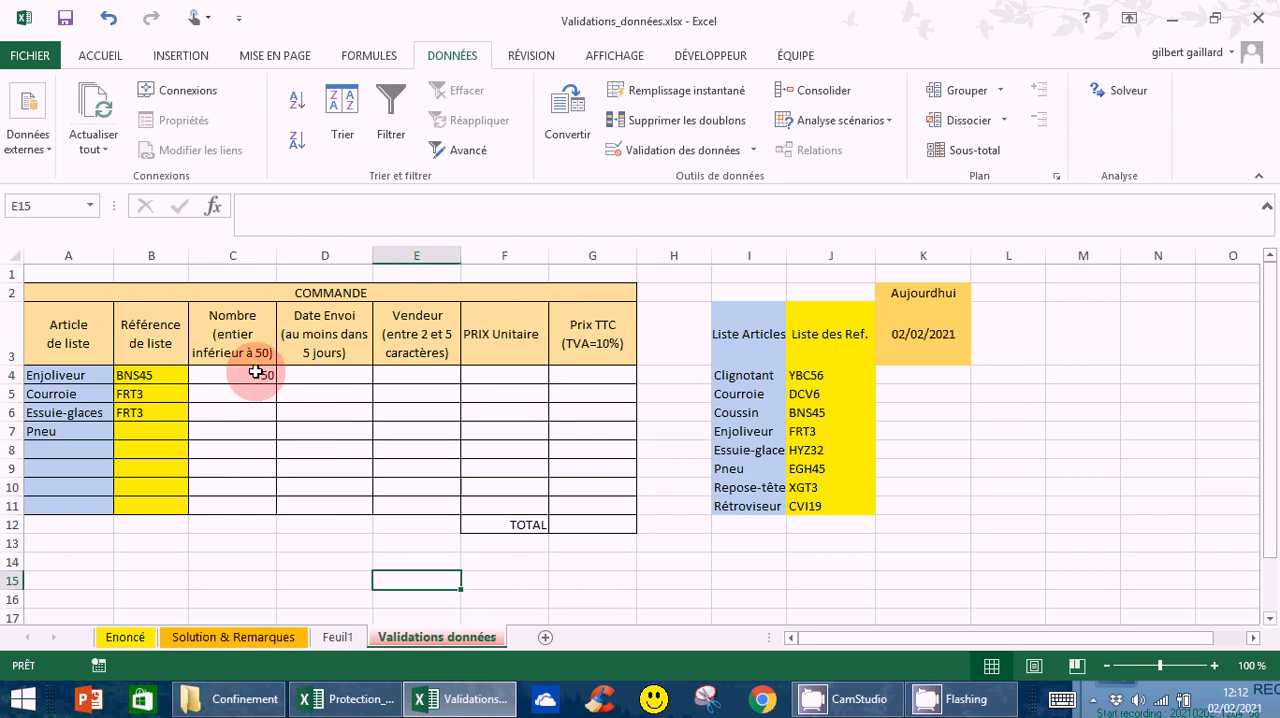
Add the Arrêt-style error message "Nombre inscrit hors des limites autorisées" to the validation of C4:C11
left_click(255, 377)
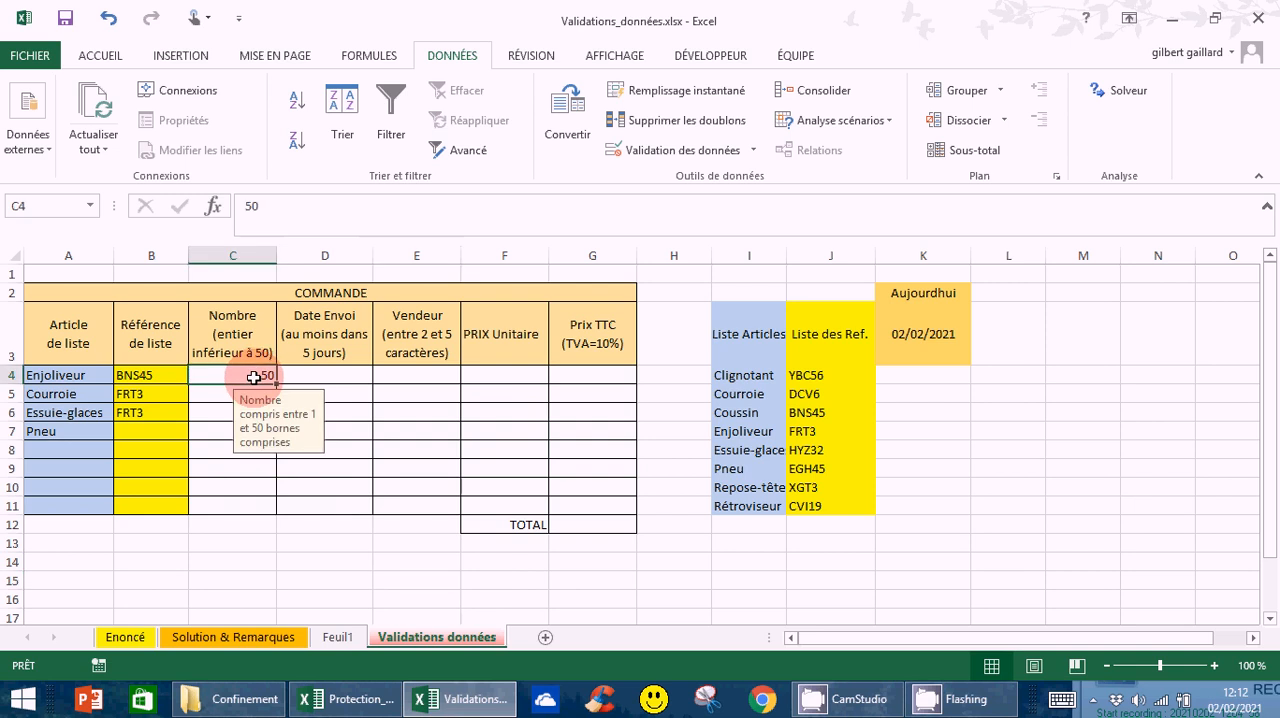
left_click_drag(255, 377, 256, 504)
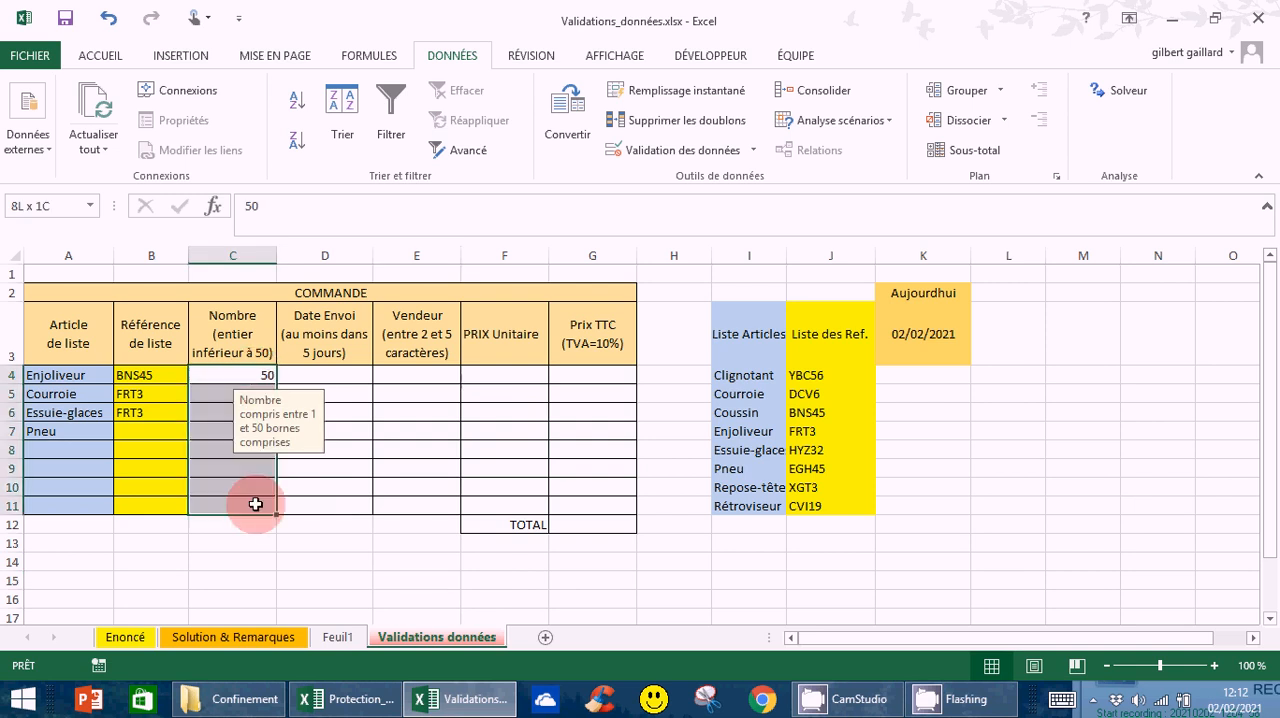
left_click(752, 153)
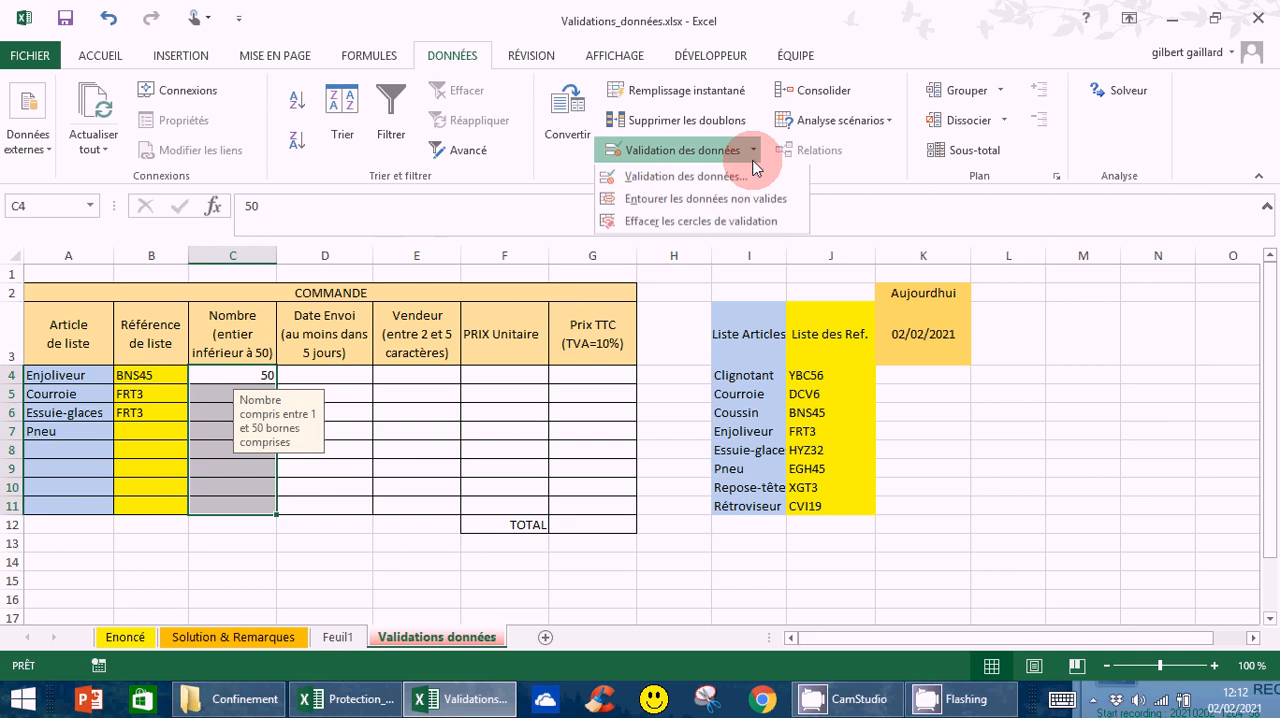
left_click(687, 180)
left_click(1090, 72)
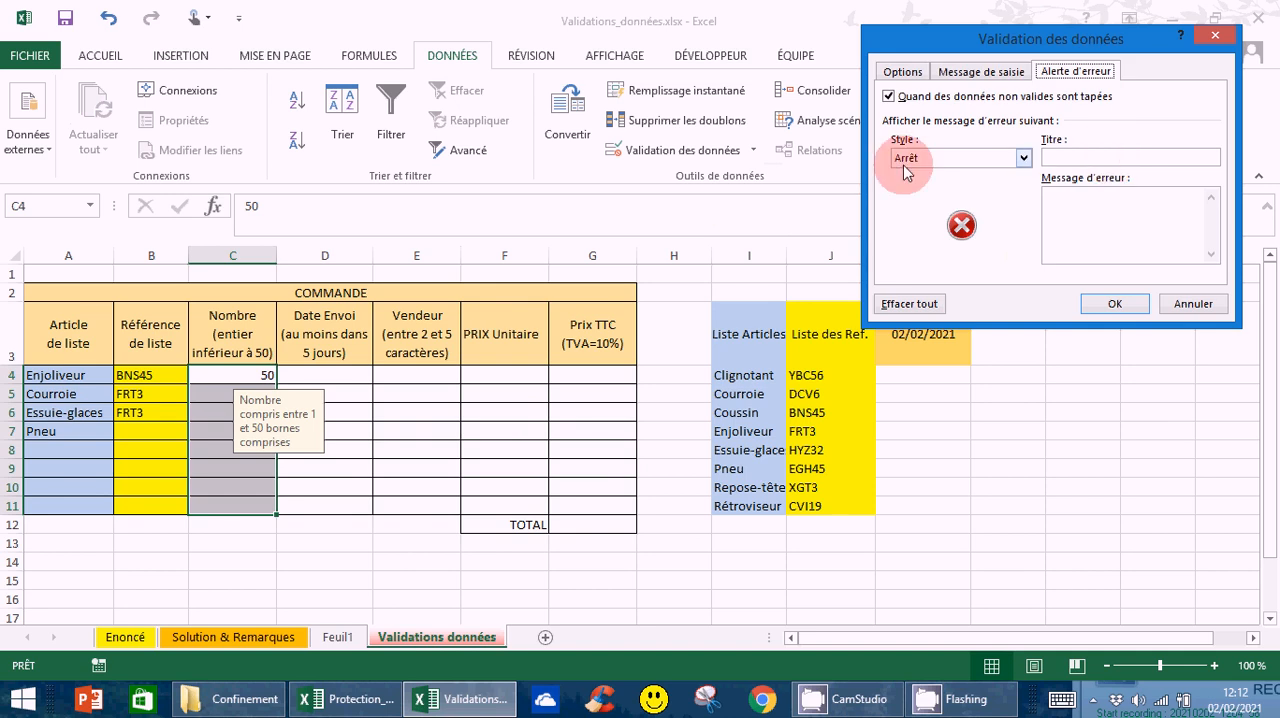
left_click(1048, 193)
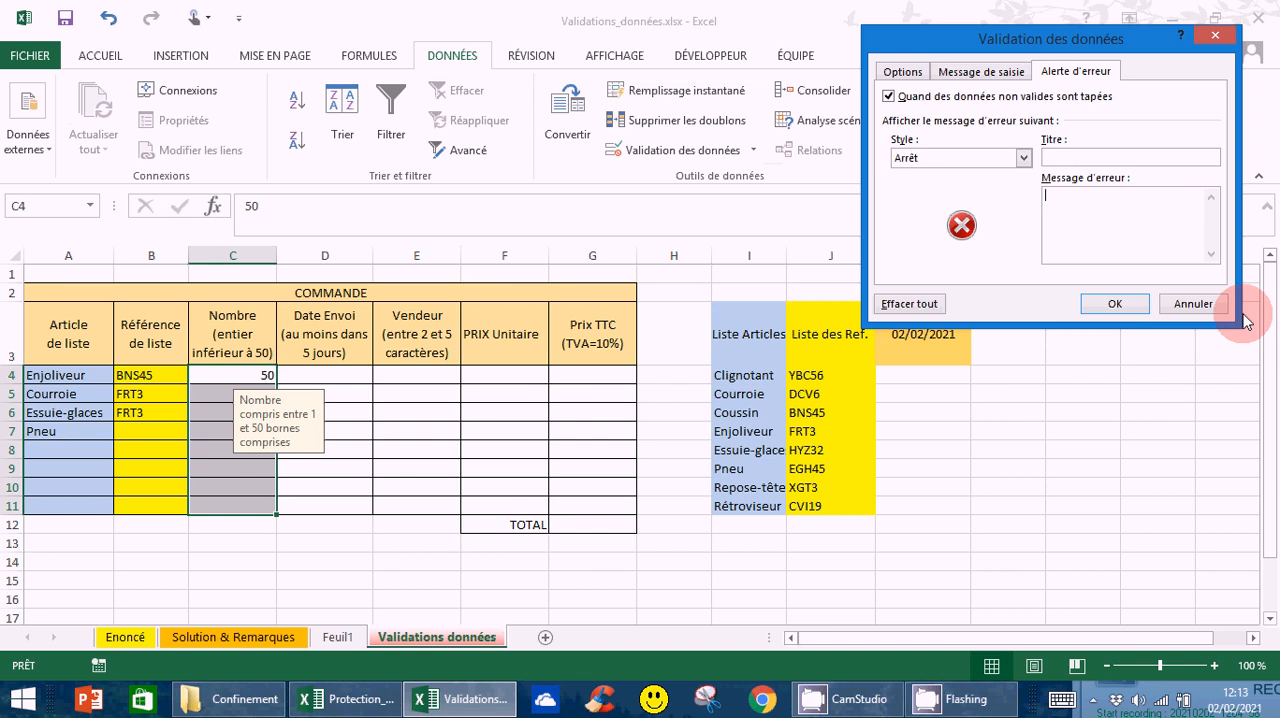
type("Nombre inscrit hors des limites a")
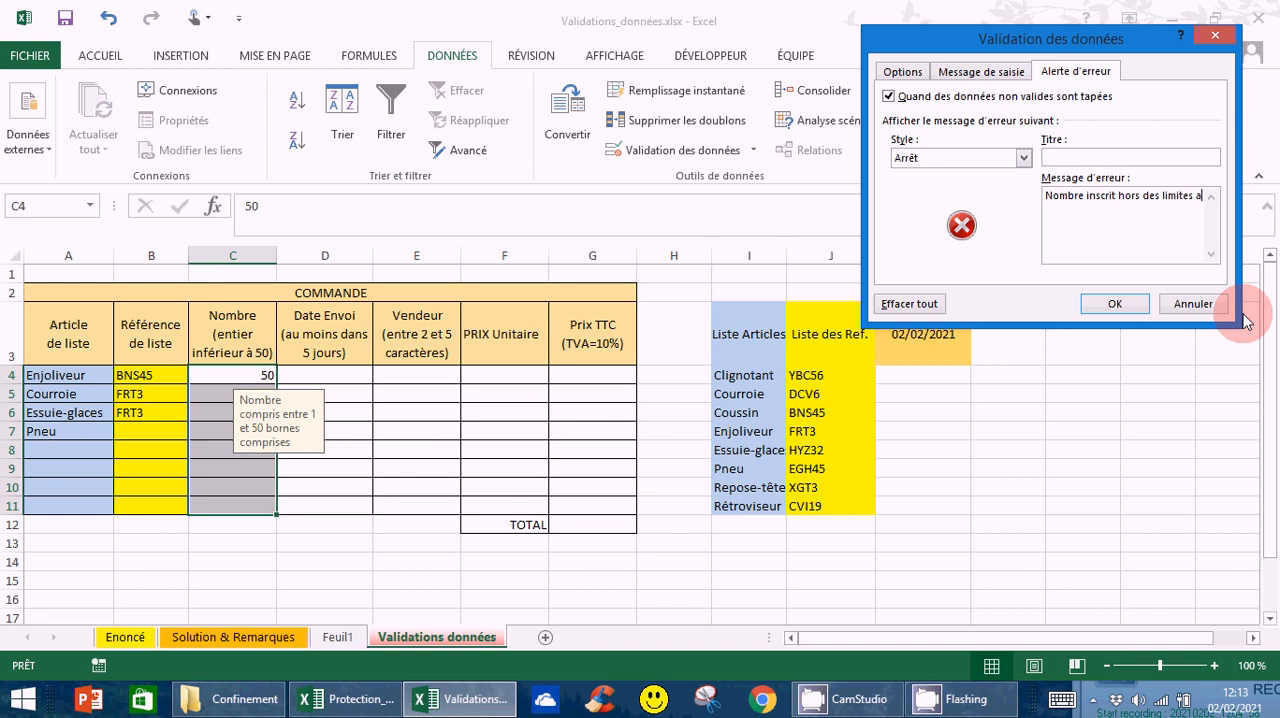
type("utorisées")
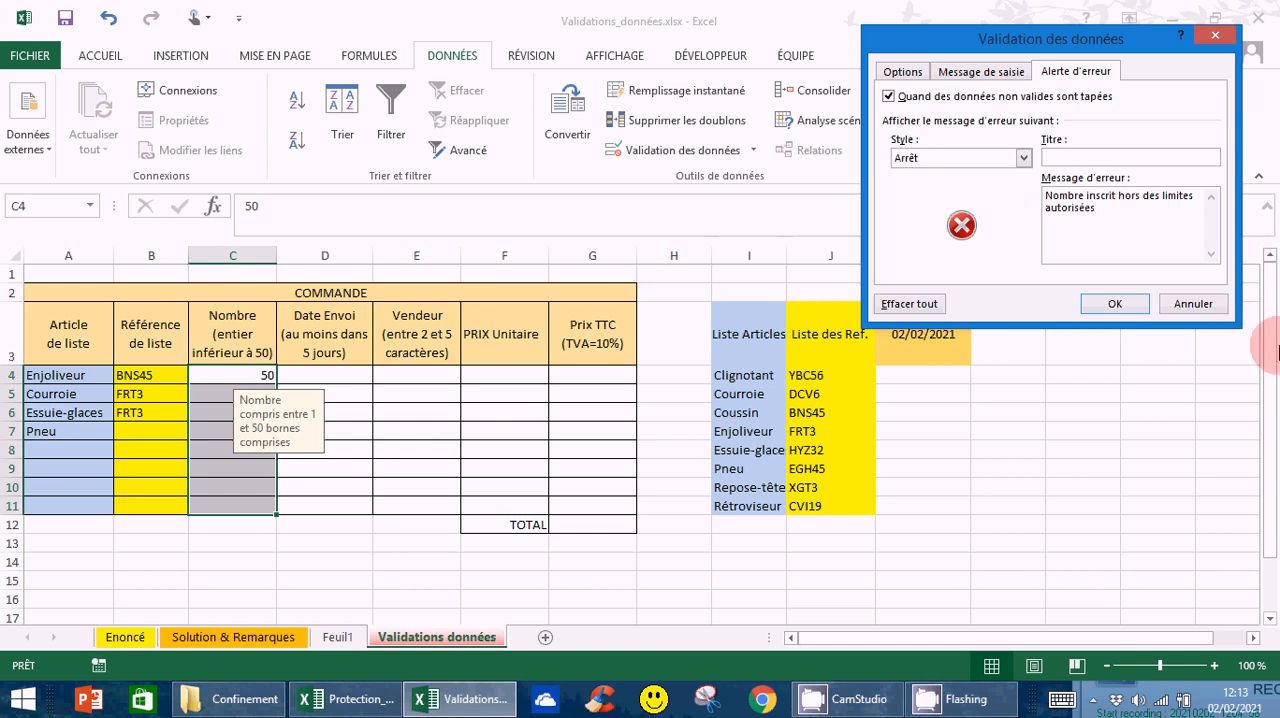
left_click(1114, 304)
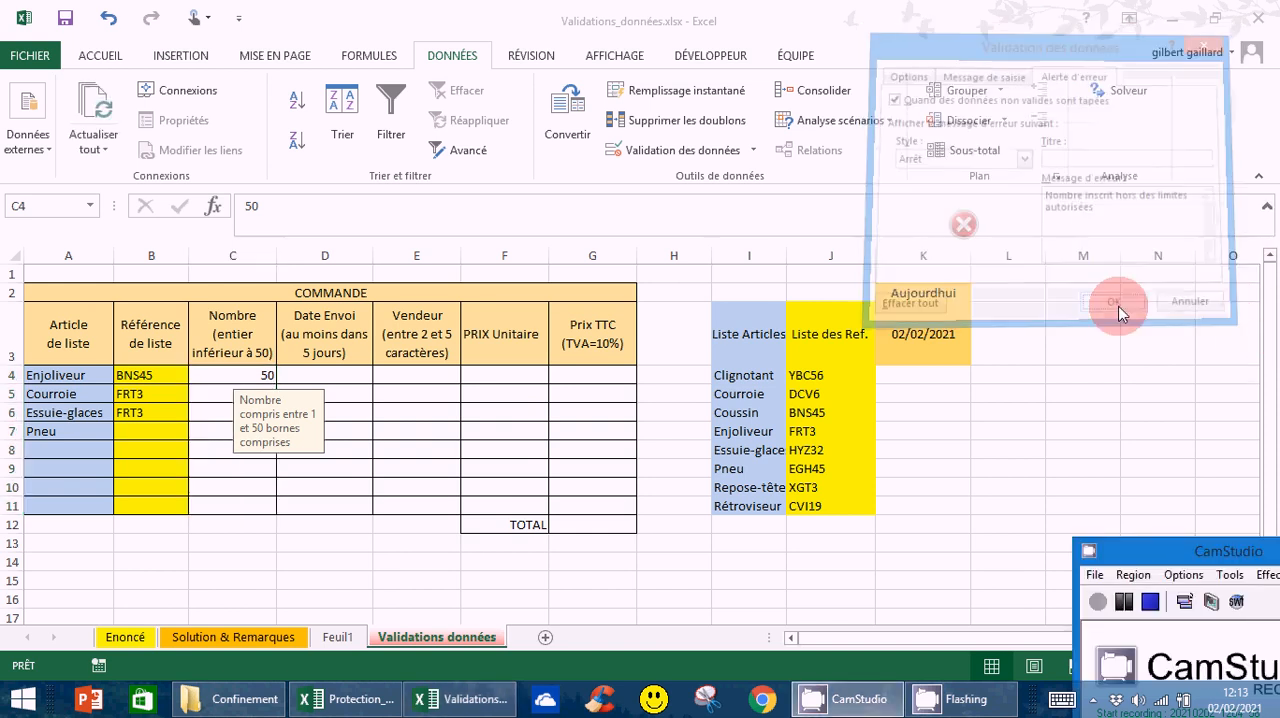
Test the custom error alert by trying 53 as the Courroie quantity in C5, and discard the entry
left_click(265, 519)
left_click(221, 399)
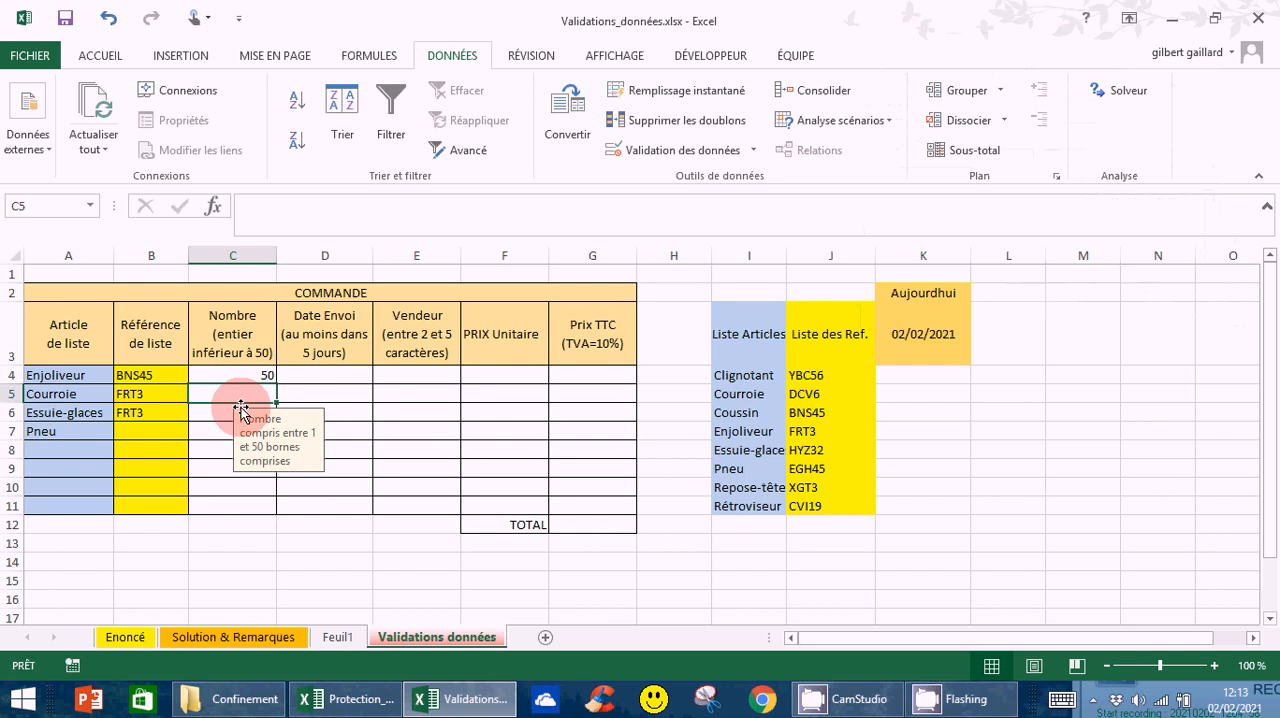
type("53")
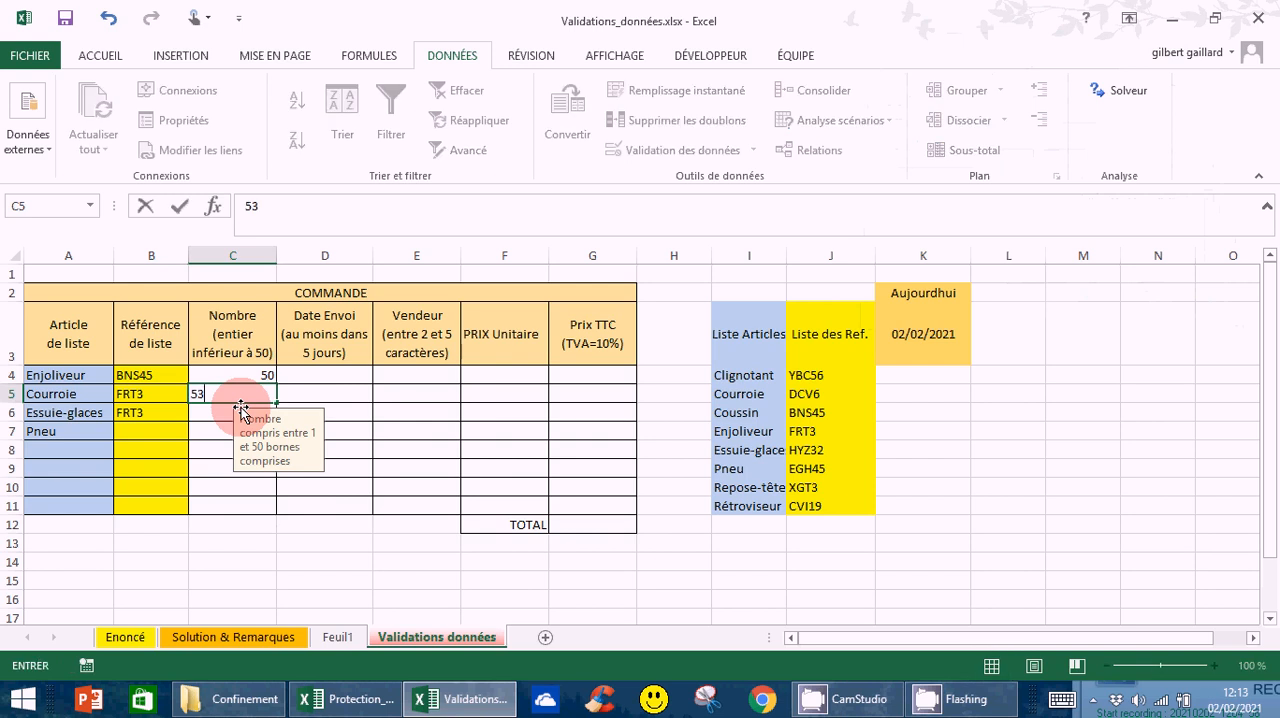
key("Return")
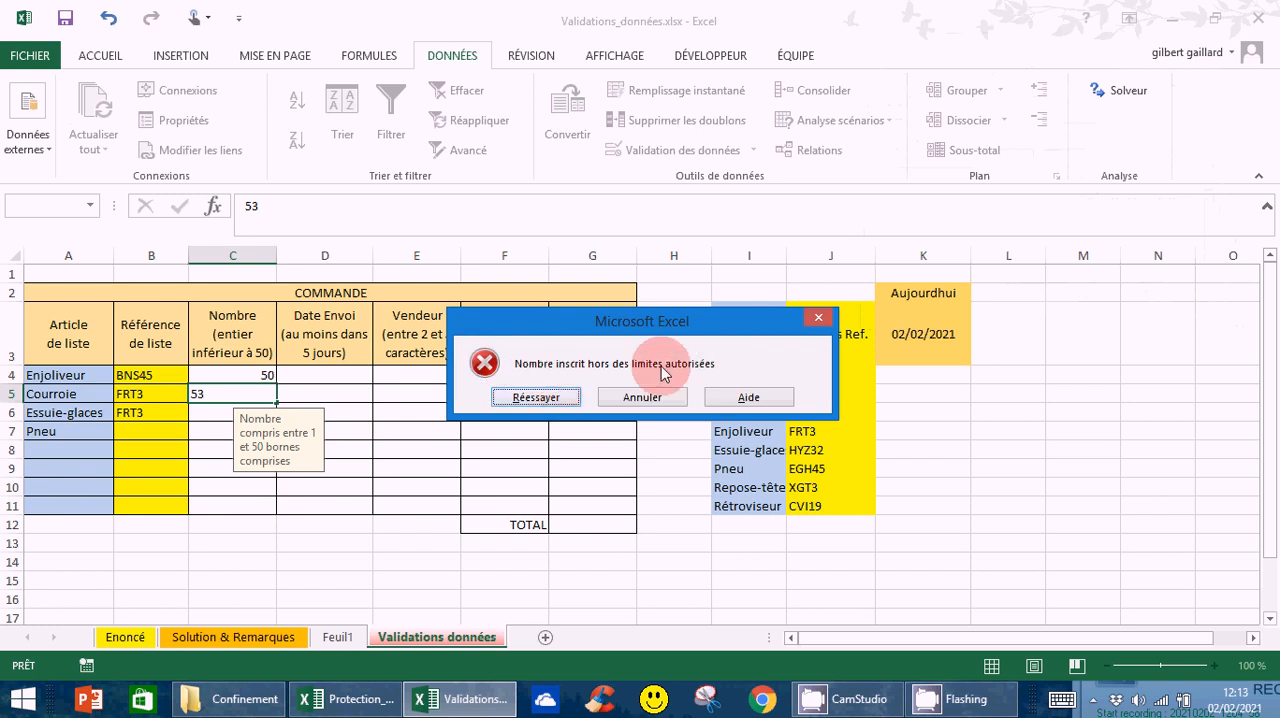
left_click(651, 405)
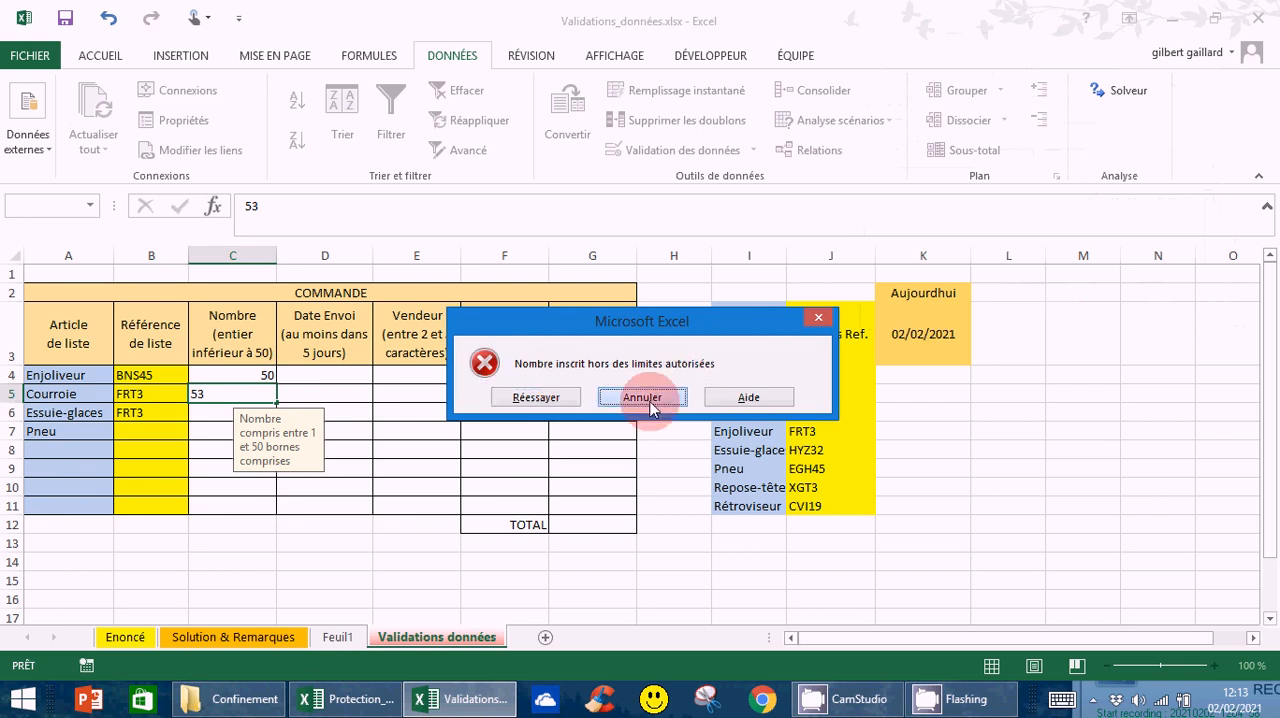
left_click(468, 551)
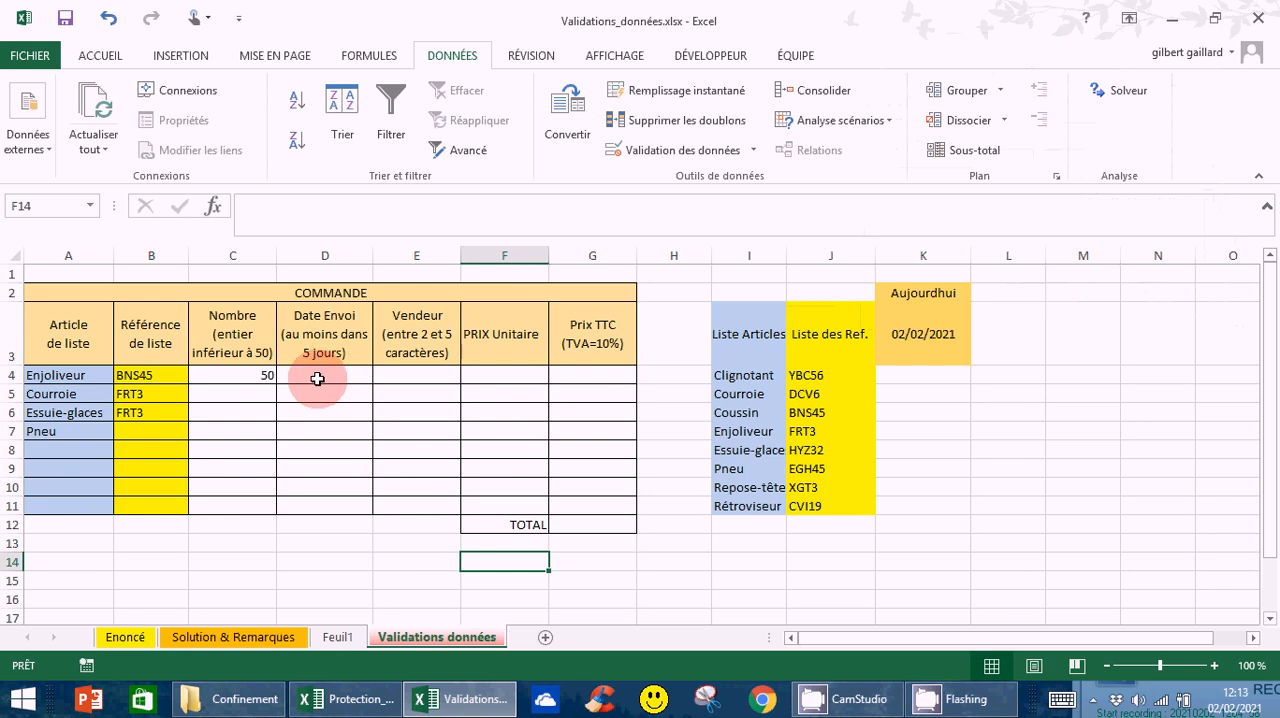
Restrict the Date Envoi cells D4:D11 to the Date type with the condition "supérieure à"
left_click(928, 331)
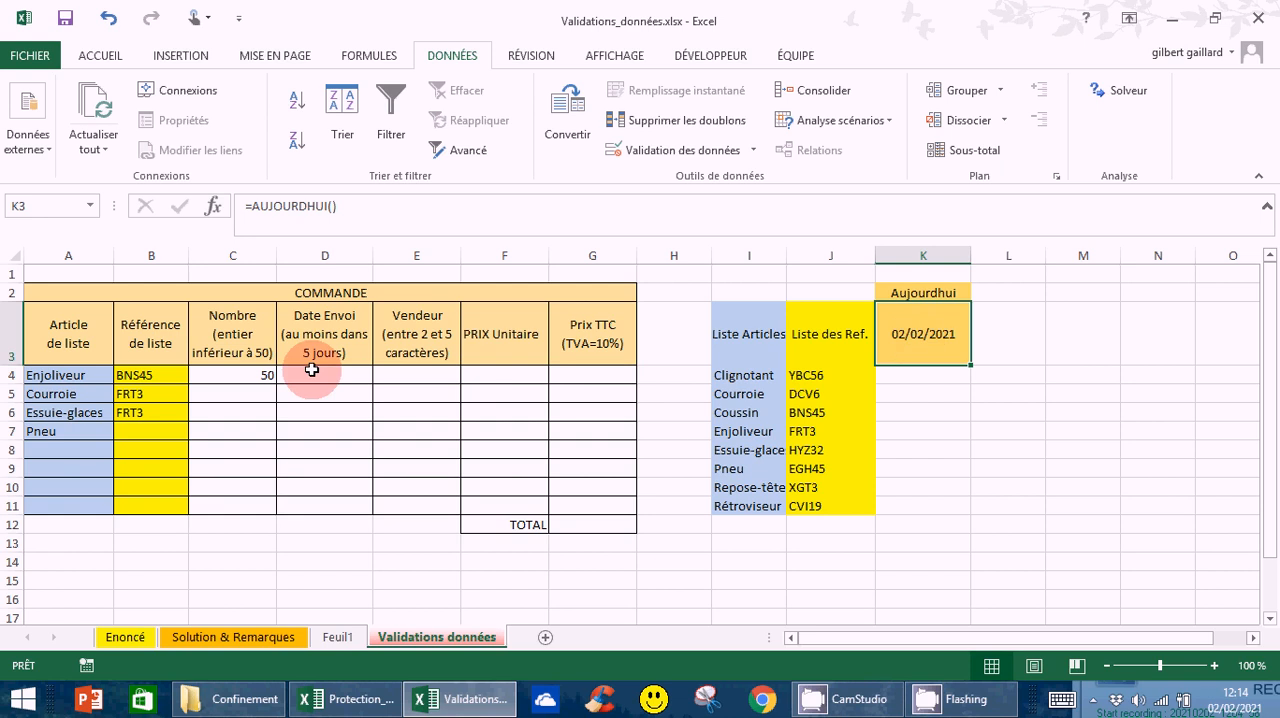
left_click_drag(325, 376, 336, 505)
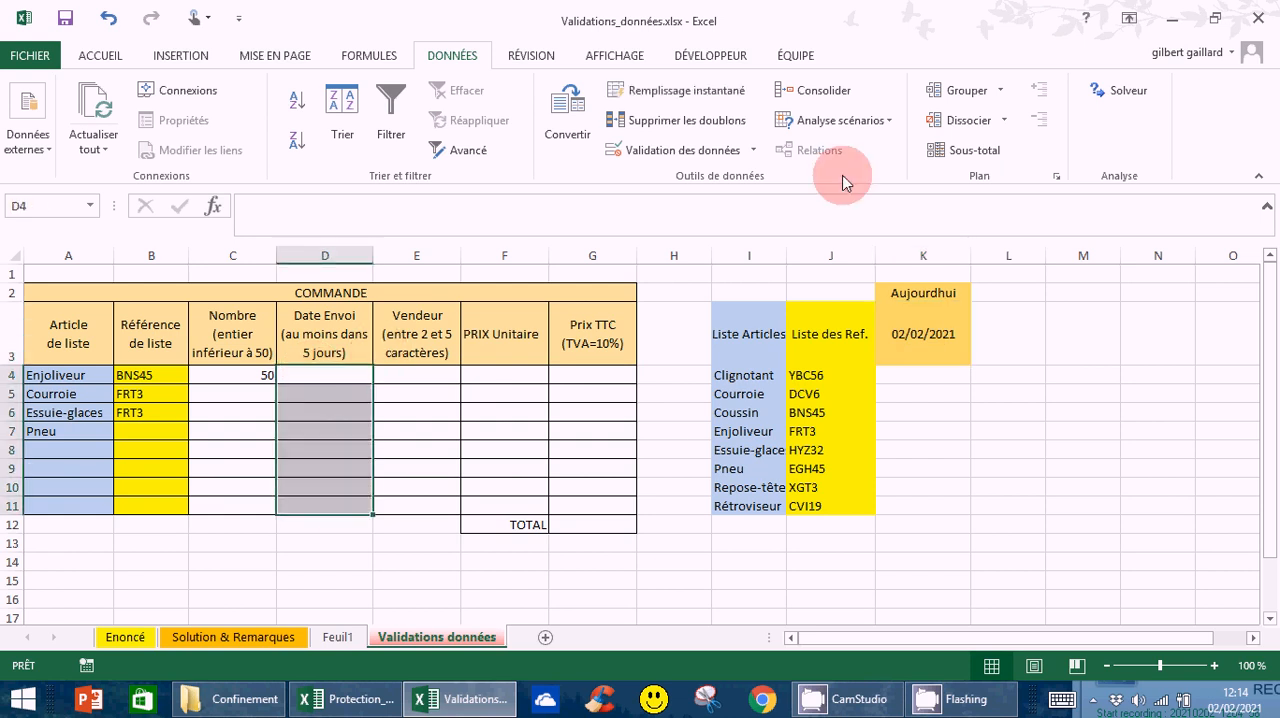
left_click(731, 157)
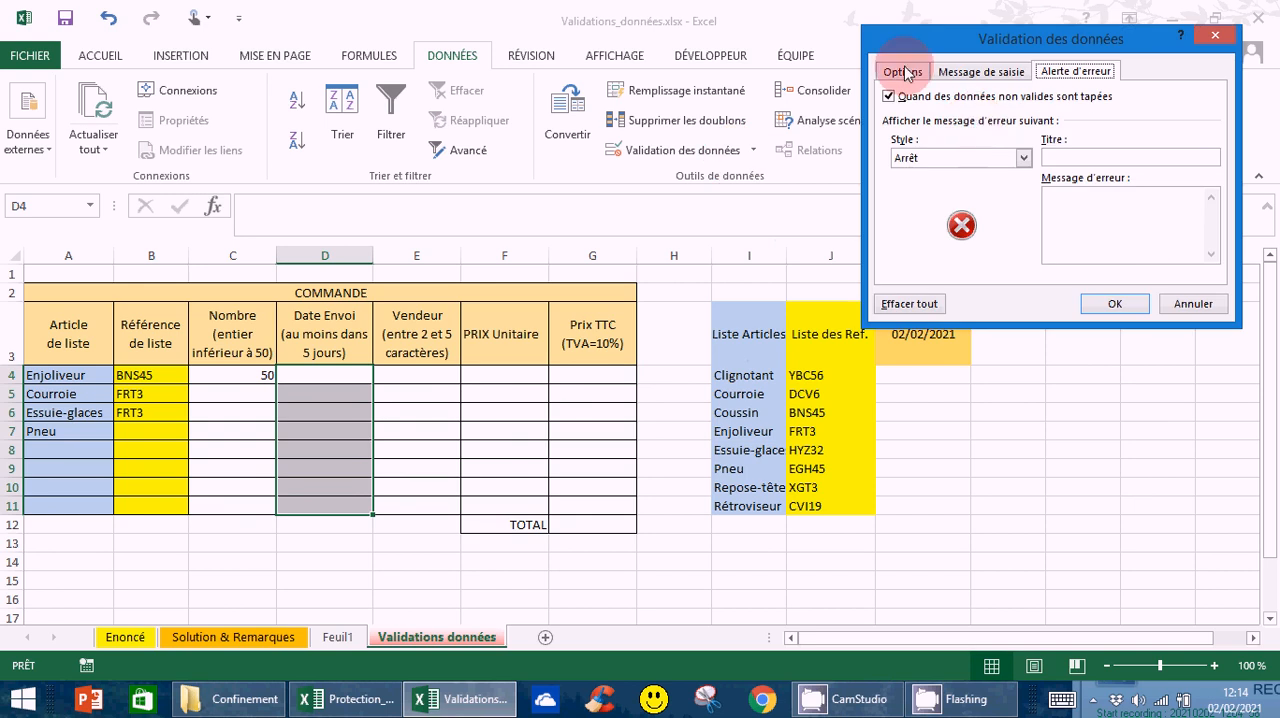
left_click(903, 72)
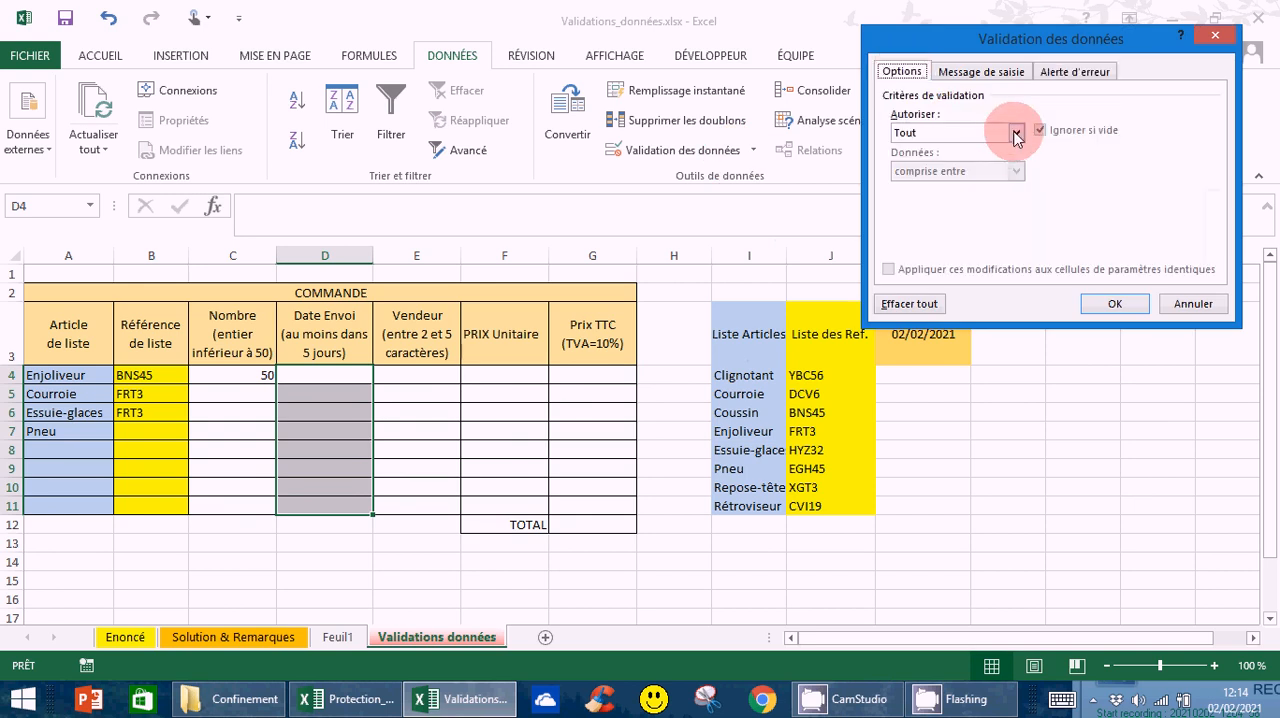
left_click(1015, 134)
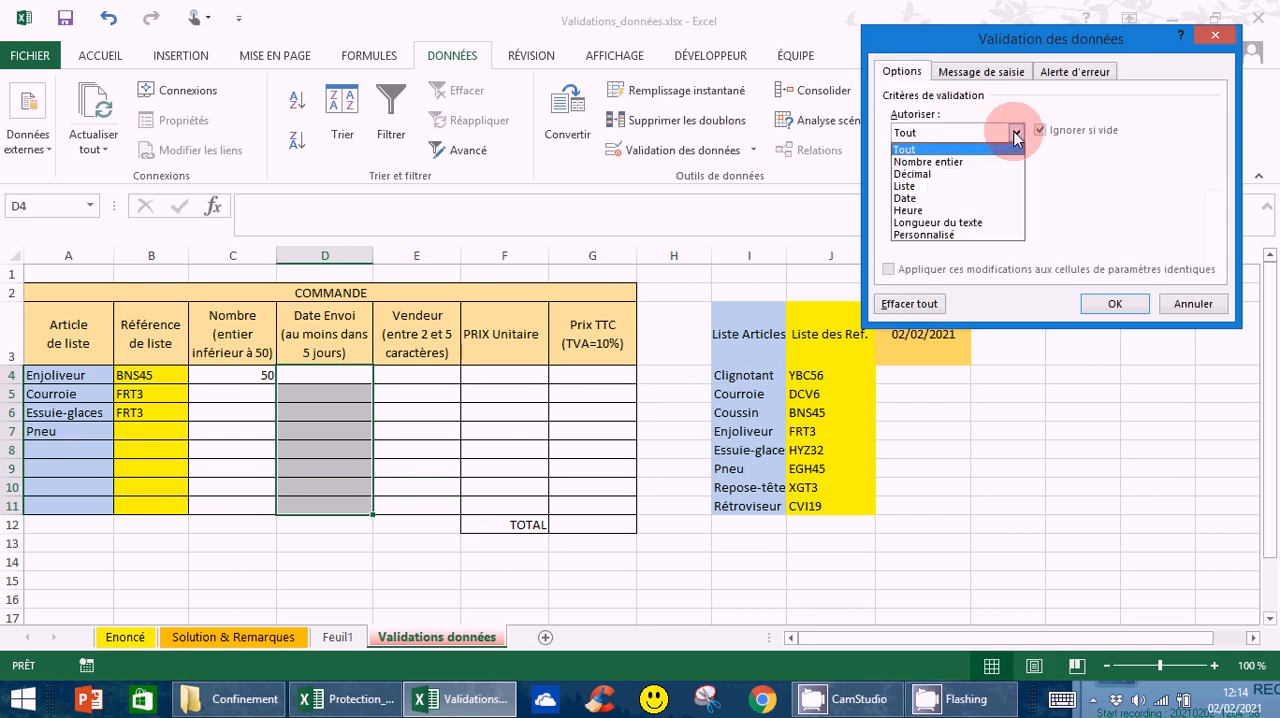
left_click(907, 199)
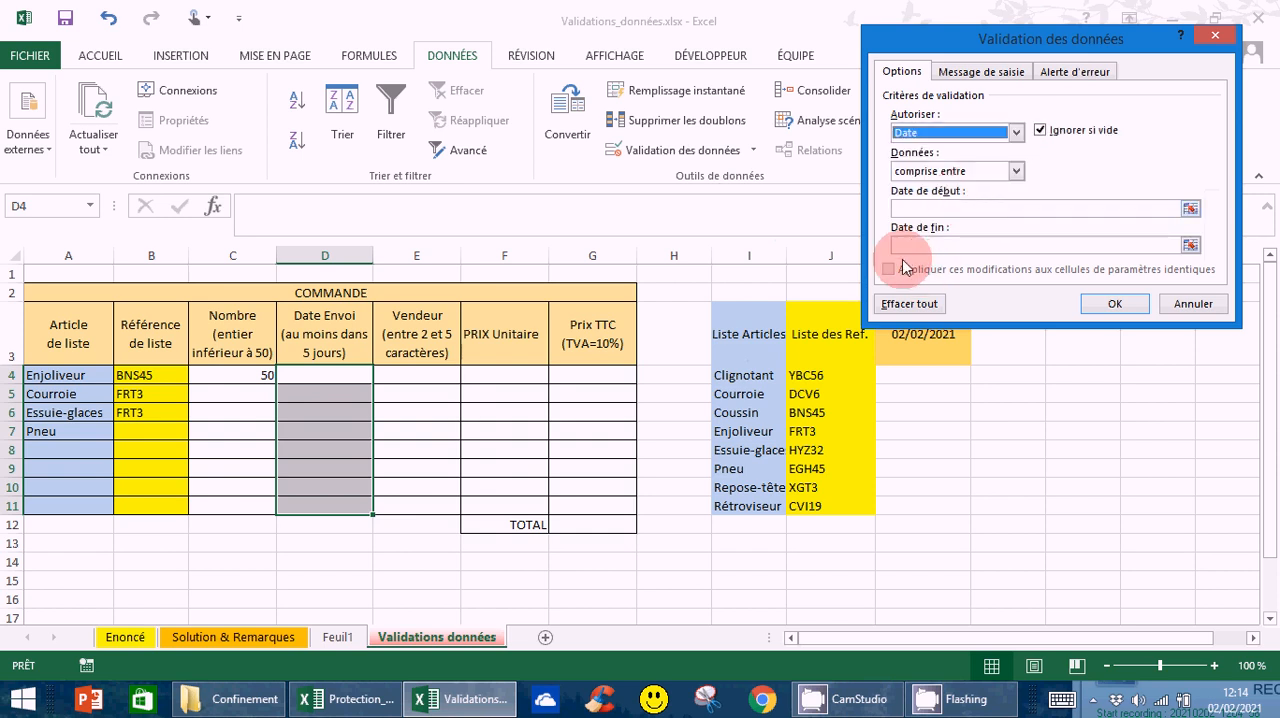
left_click(1015, 172)
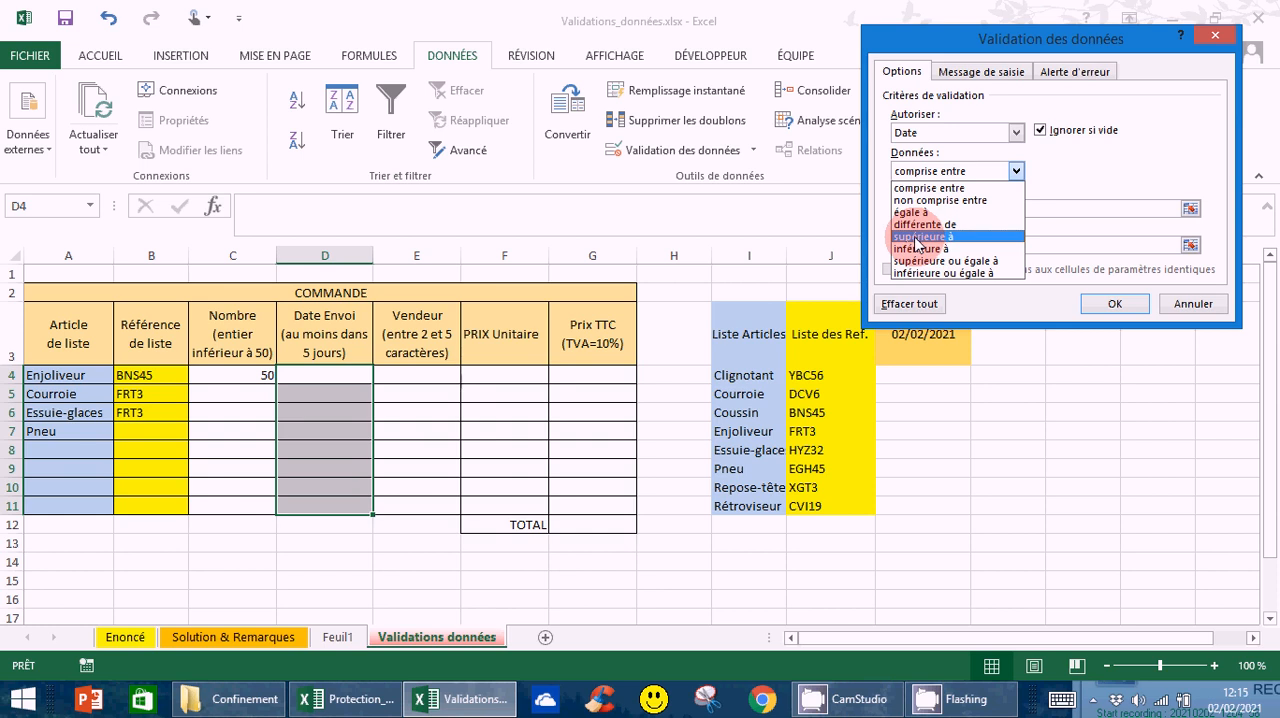
left_click(916, 237)
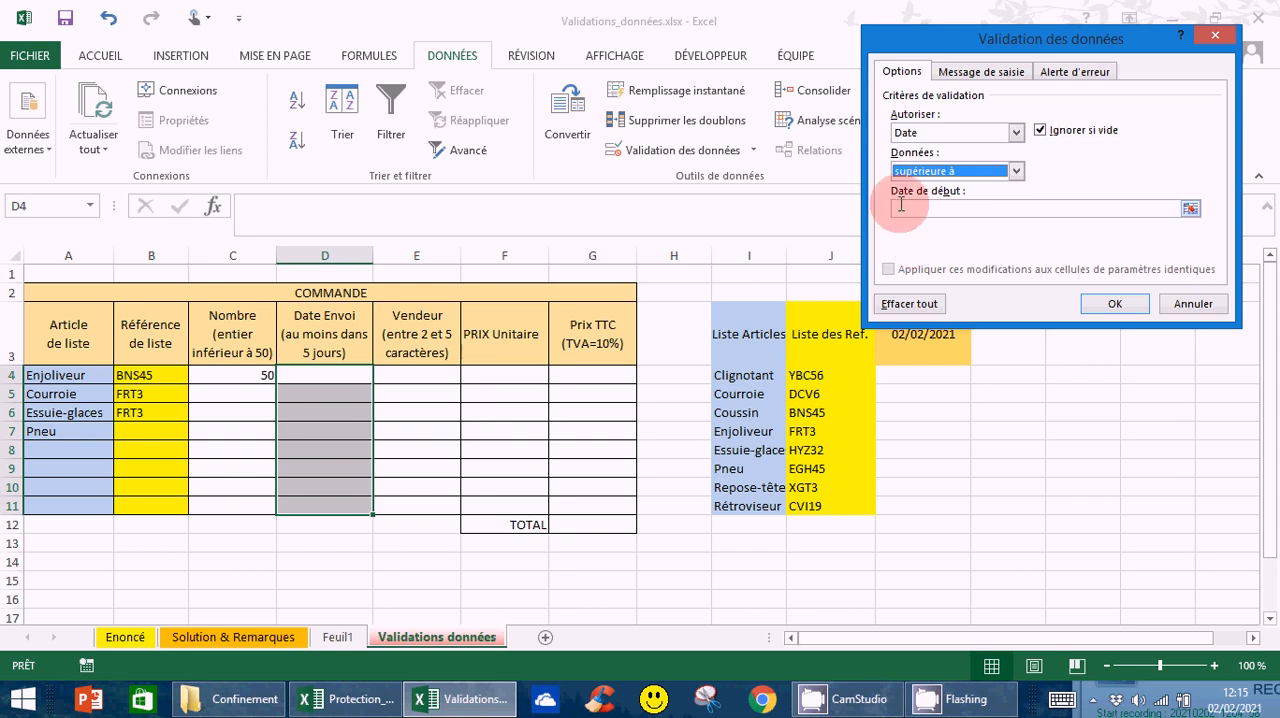
Set the start date of the D4:D11 validation to =K$3+4, based on the Aujourd'hui cell, and apply the rule
left_click(901, 206)
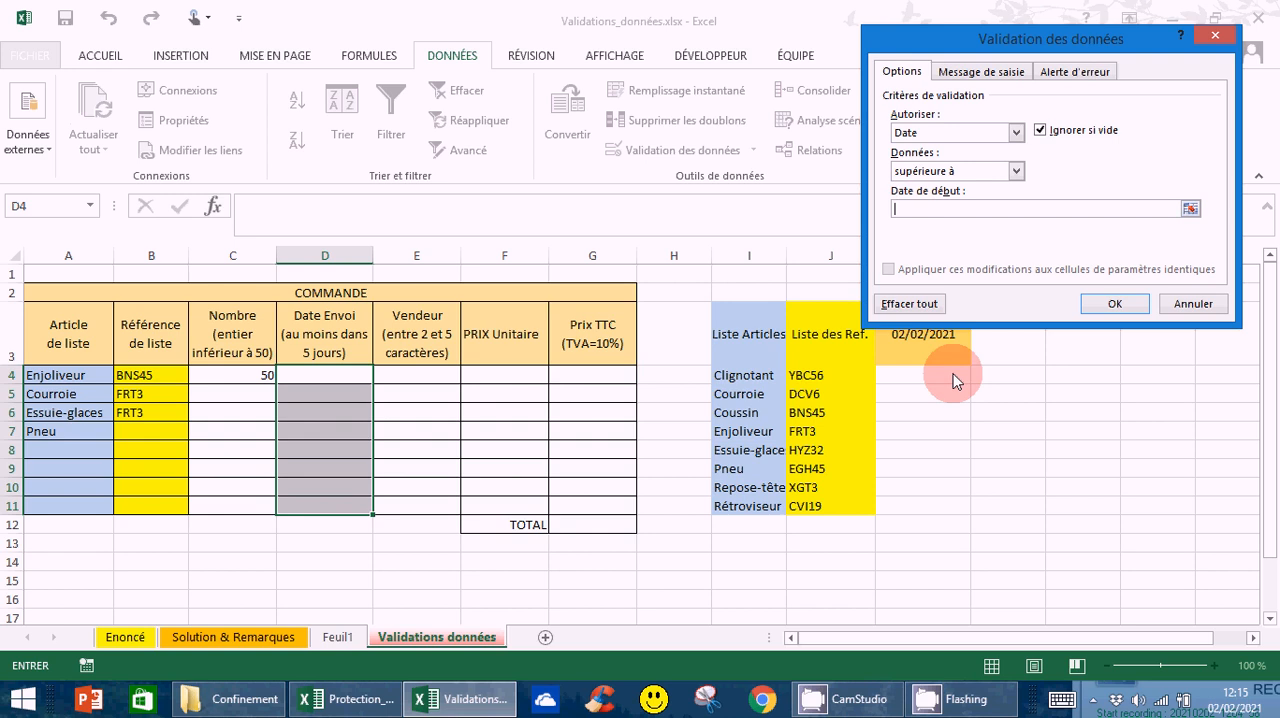
left_click(914, 340)
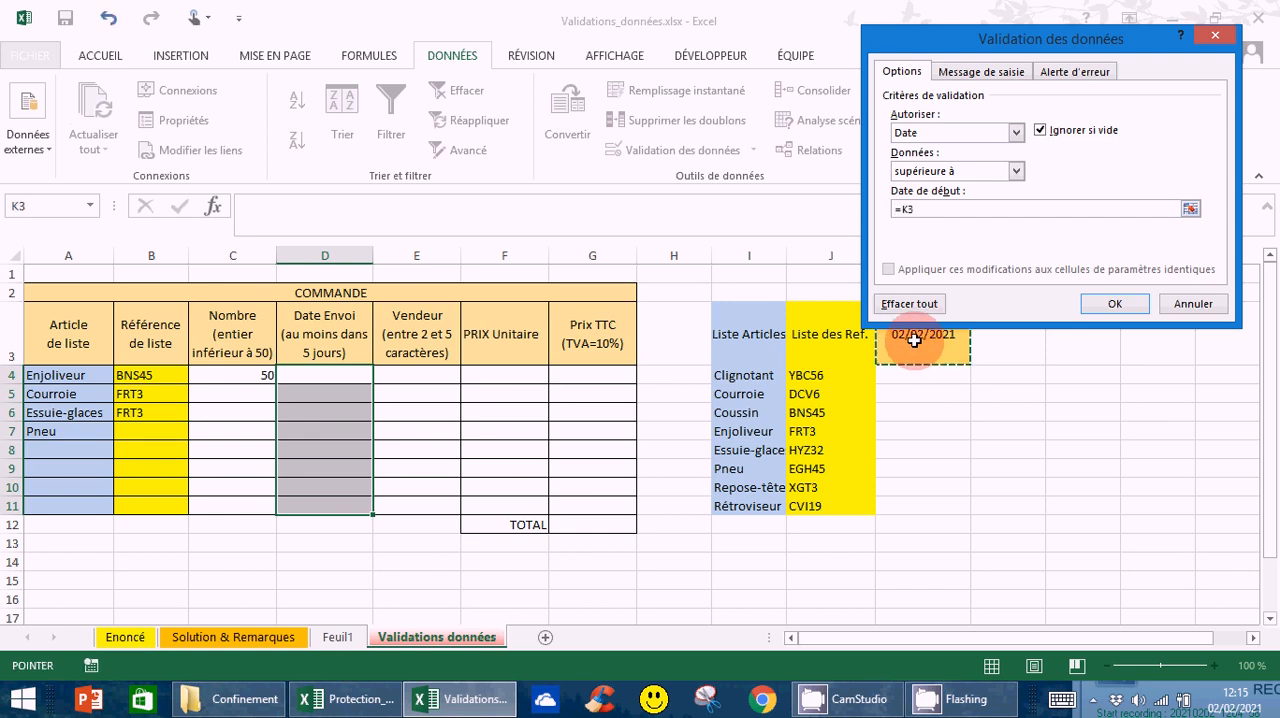
left_click(909, 209)
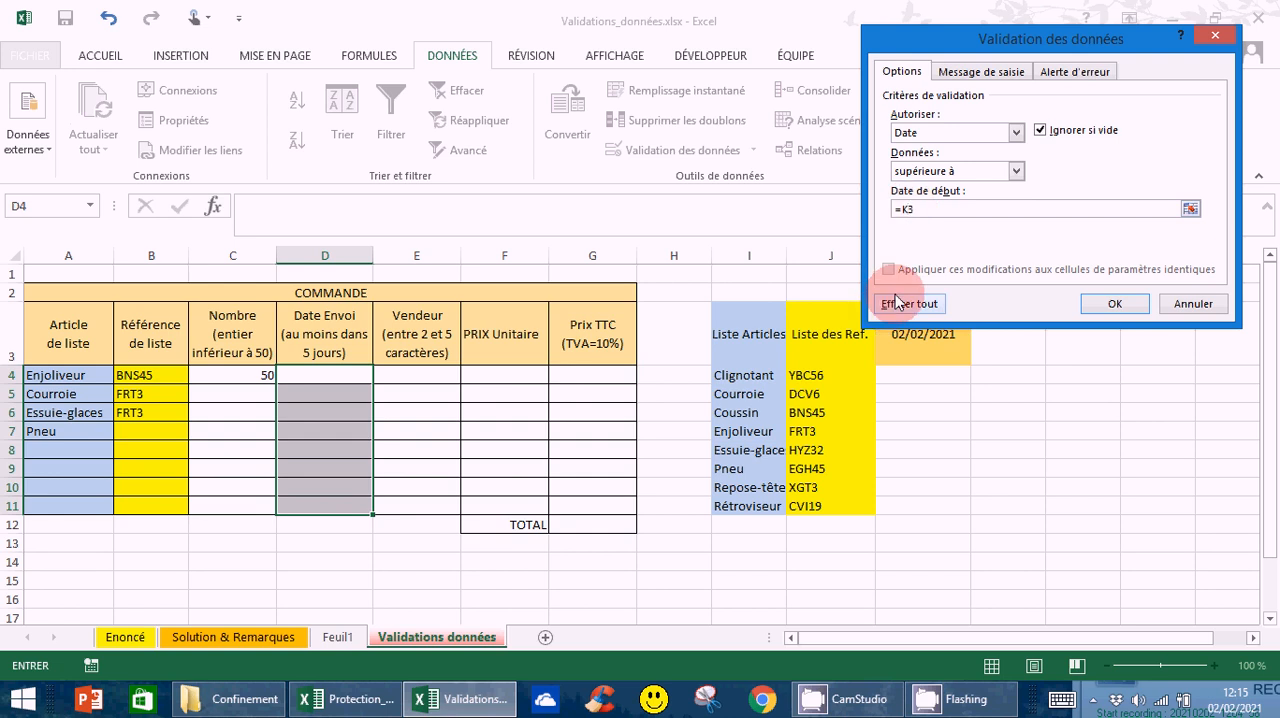
type("$")
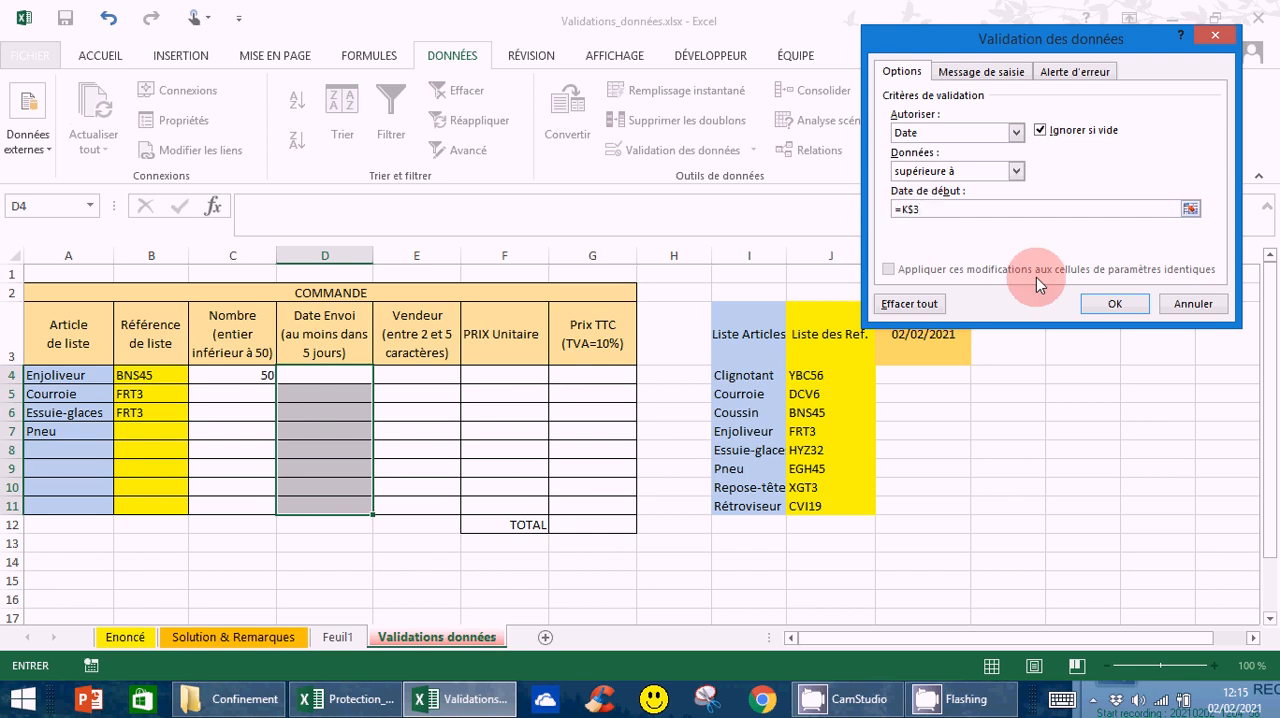
type("+")
type("4")
left_click(1115, 305)
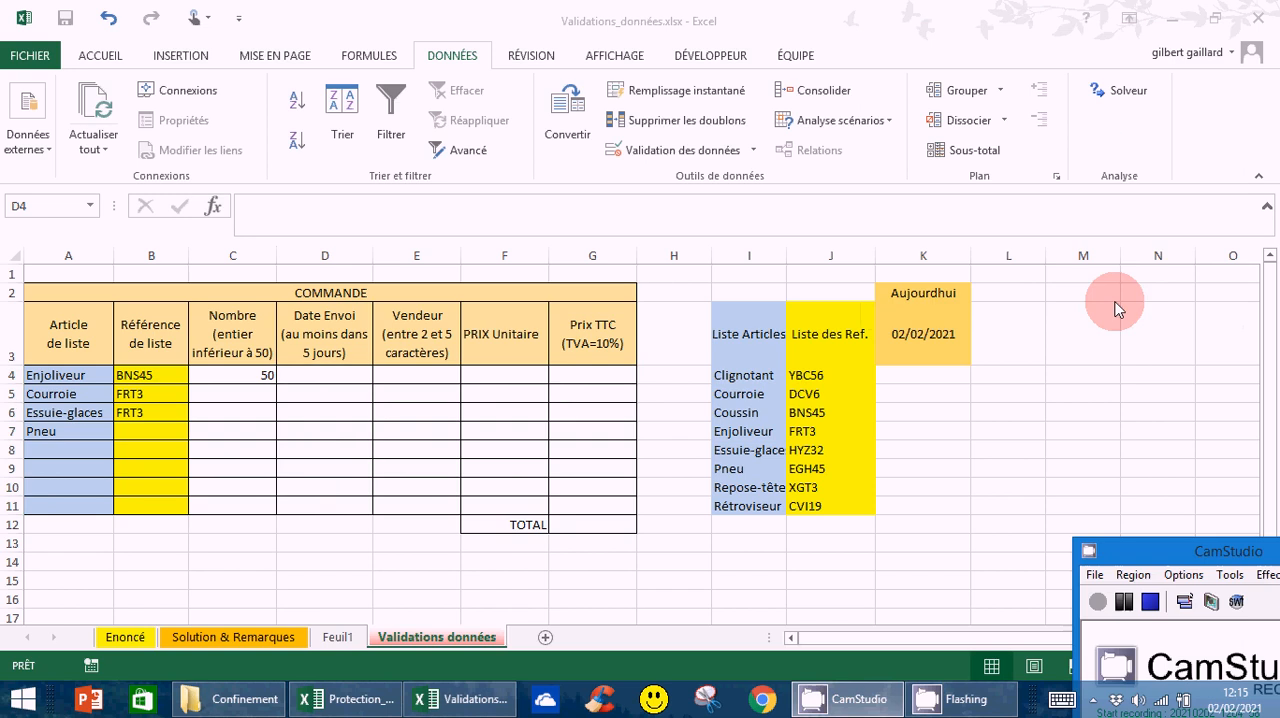
Test the date rule by trying 06/02/2021 as the Enjoliveur shipping date in D4, and discard the entry
left_click(333, 373)
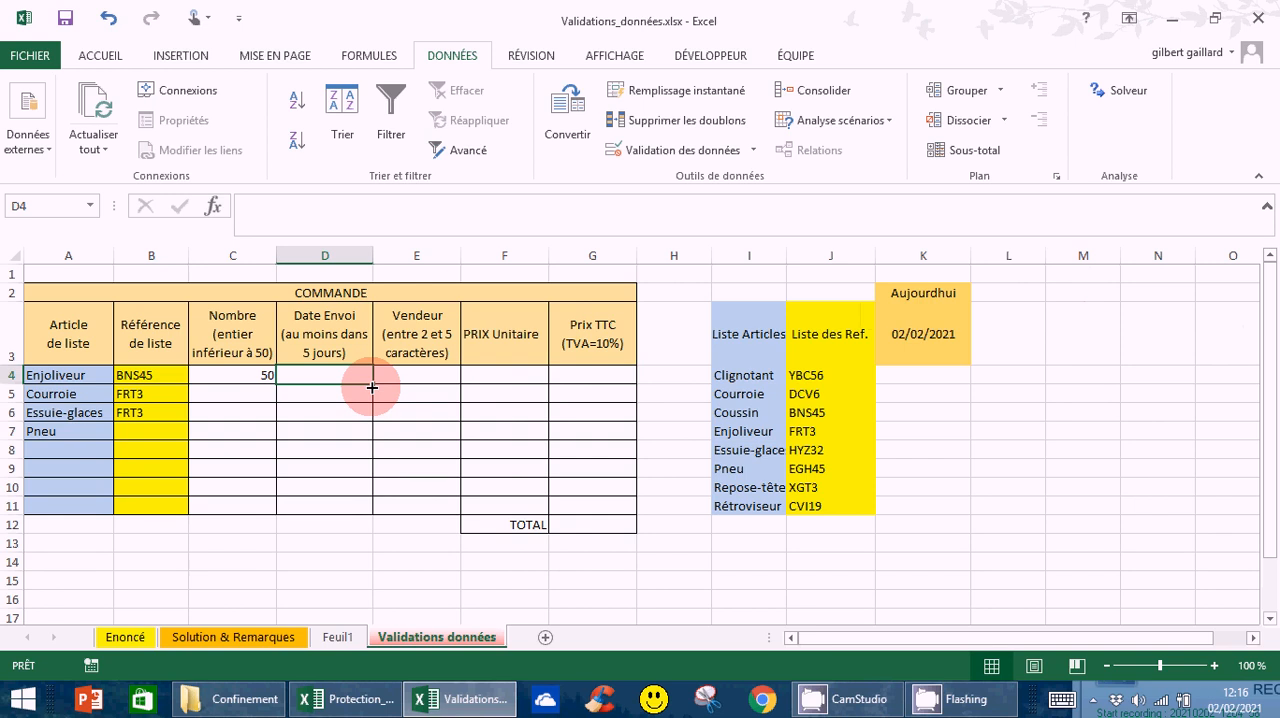
type("06")
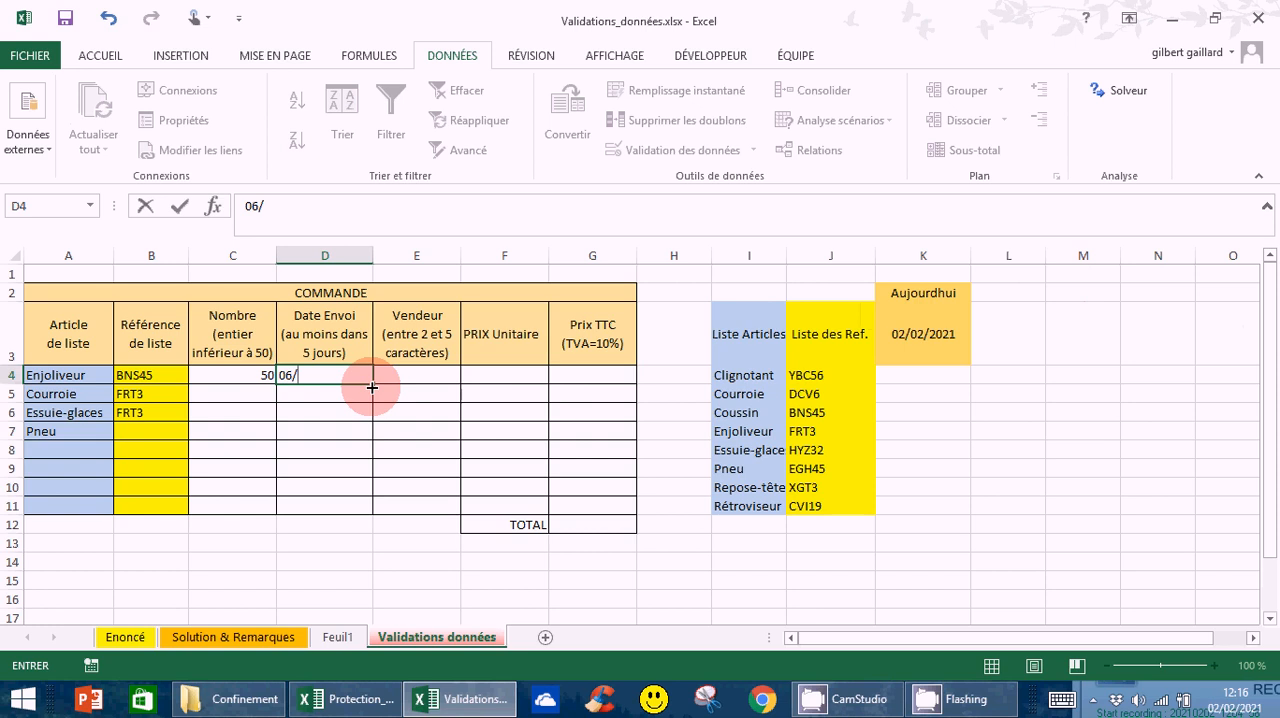
type("/02/2021")
left_click(371, 387)
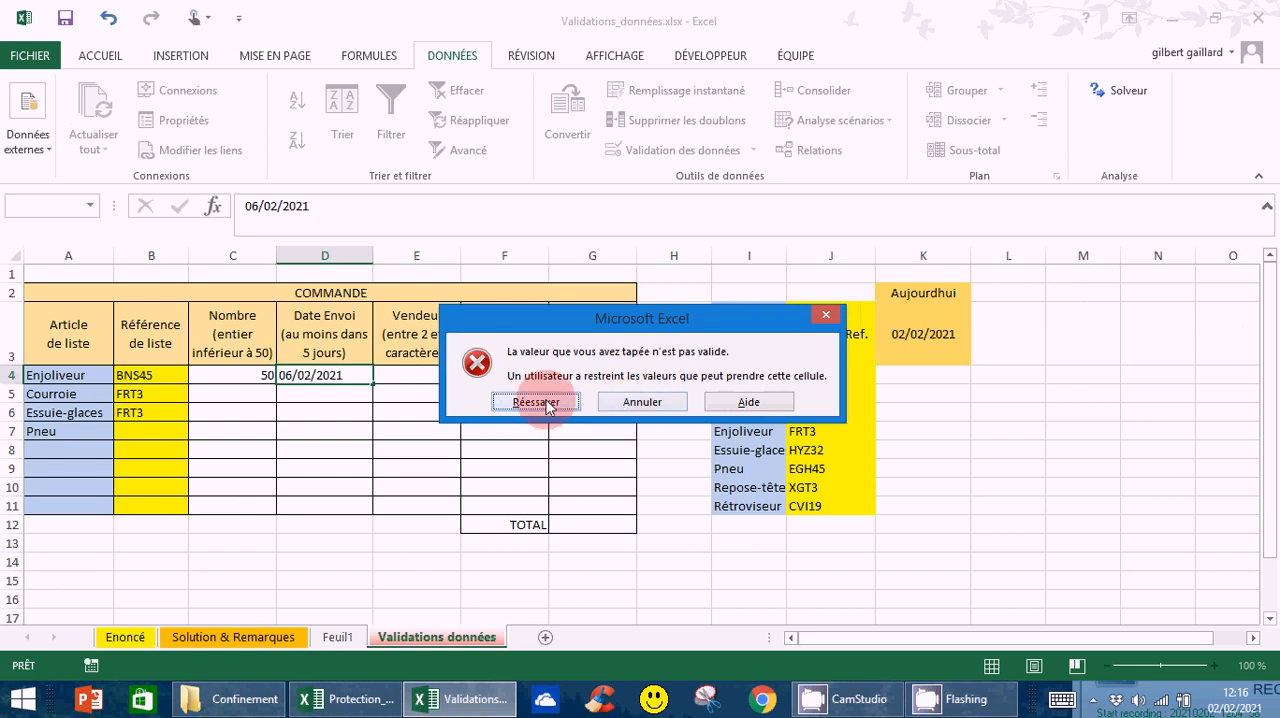
left_click(643, 402)
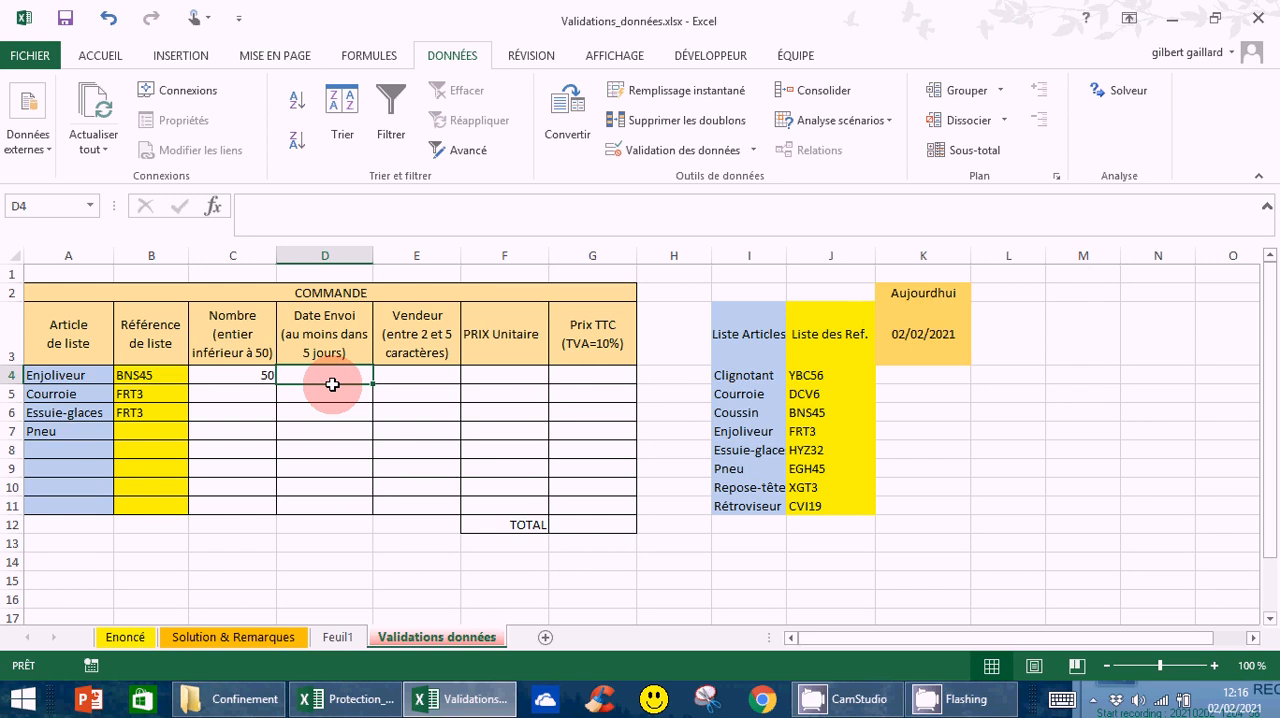
Enter 07/02/2021 as the Enjoliveur shipping date in D4
type("07")
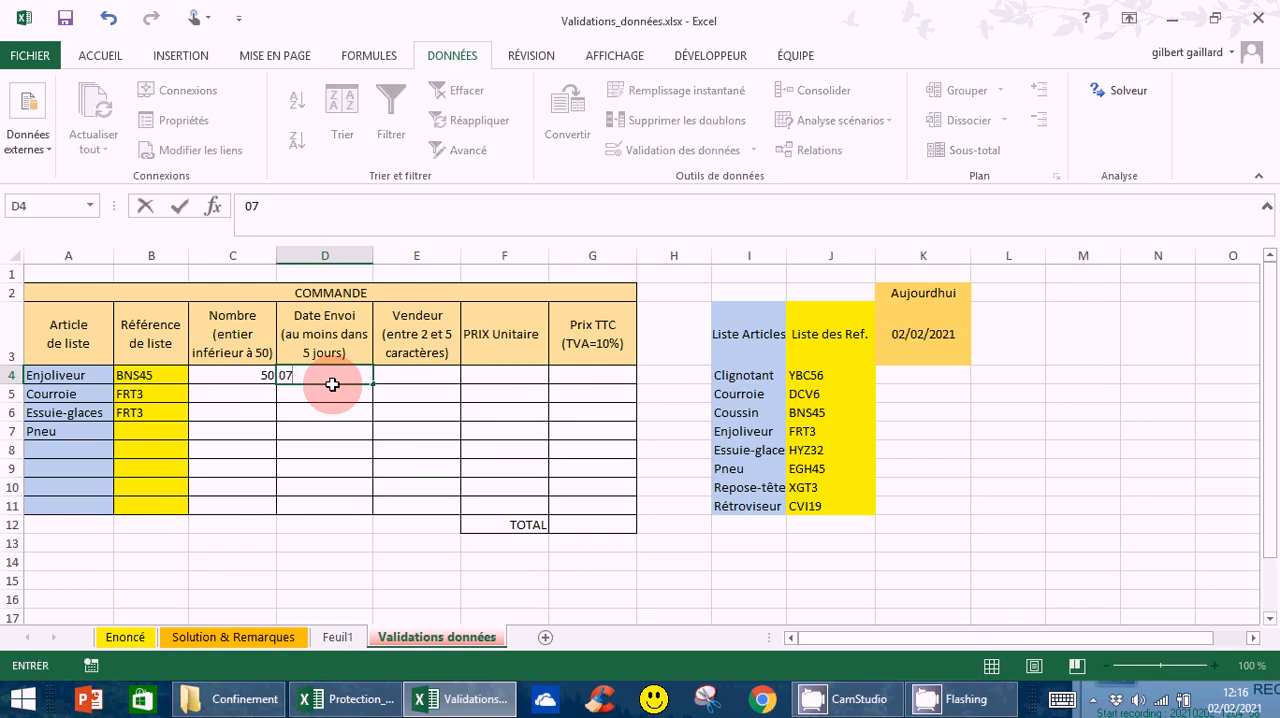
type("/02/2021")
key("Return")
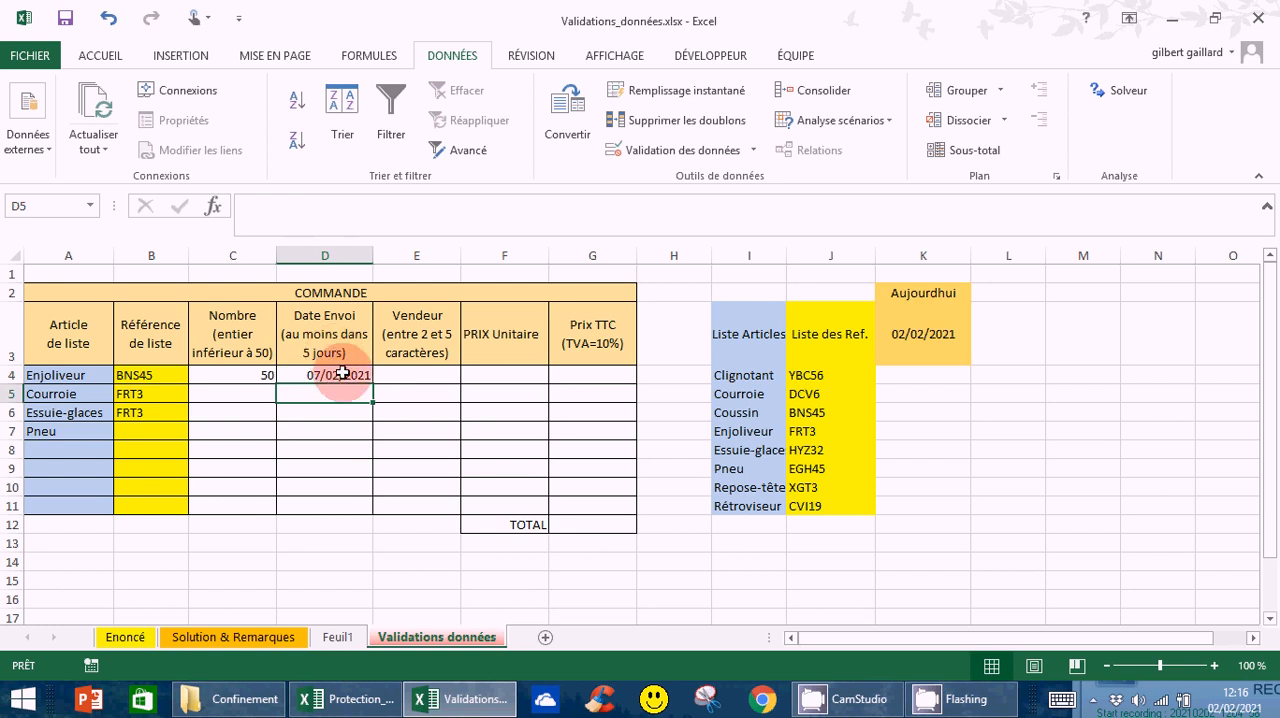
left_click(340, 375)
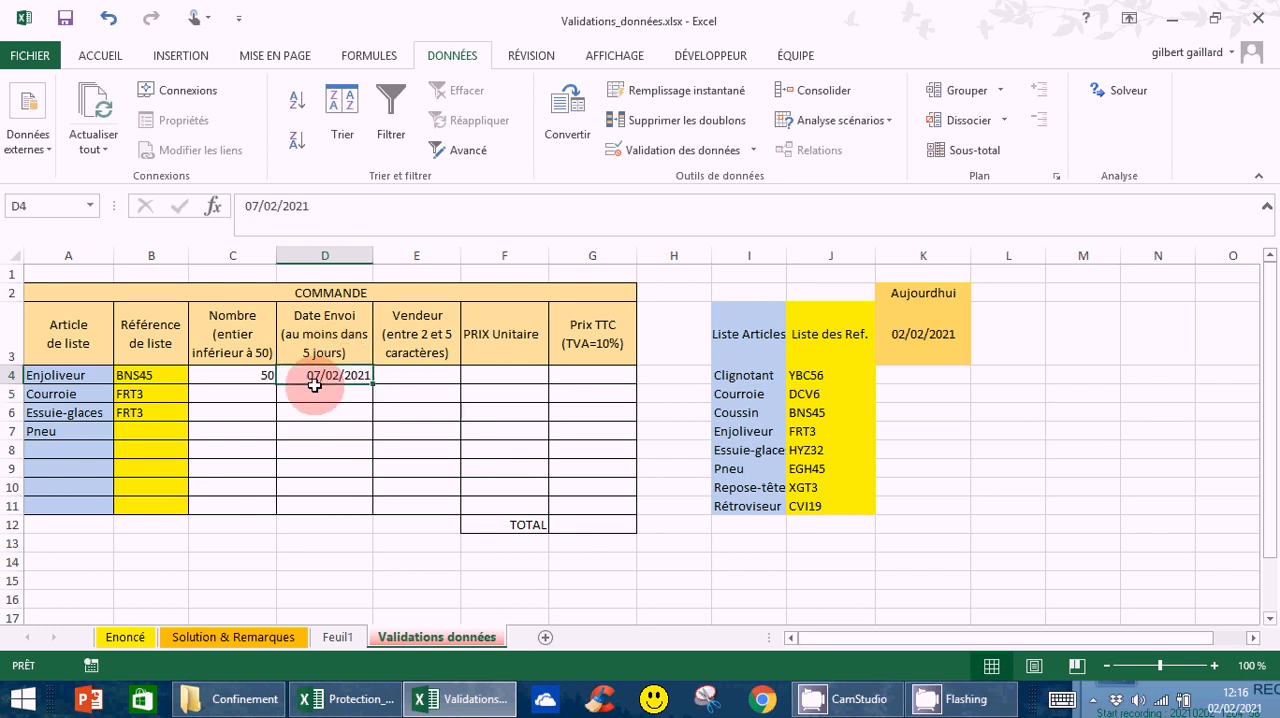
Restrict the Vendeur cells E4:E11 to a text length (Longueur du texte) between 2 and 5 characters
left_click(418, 375)
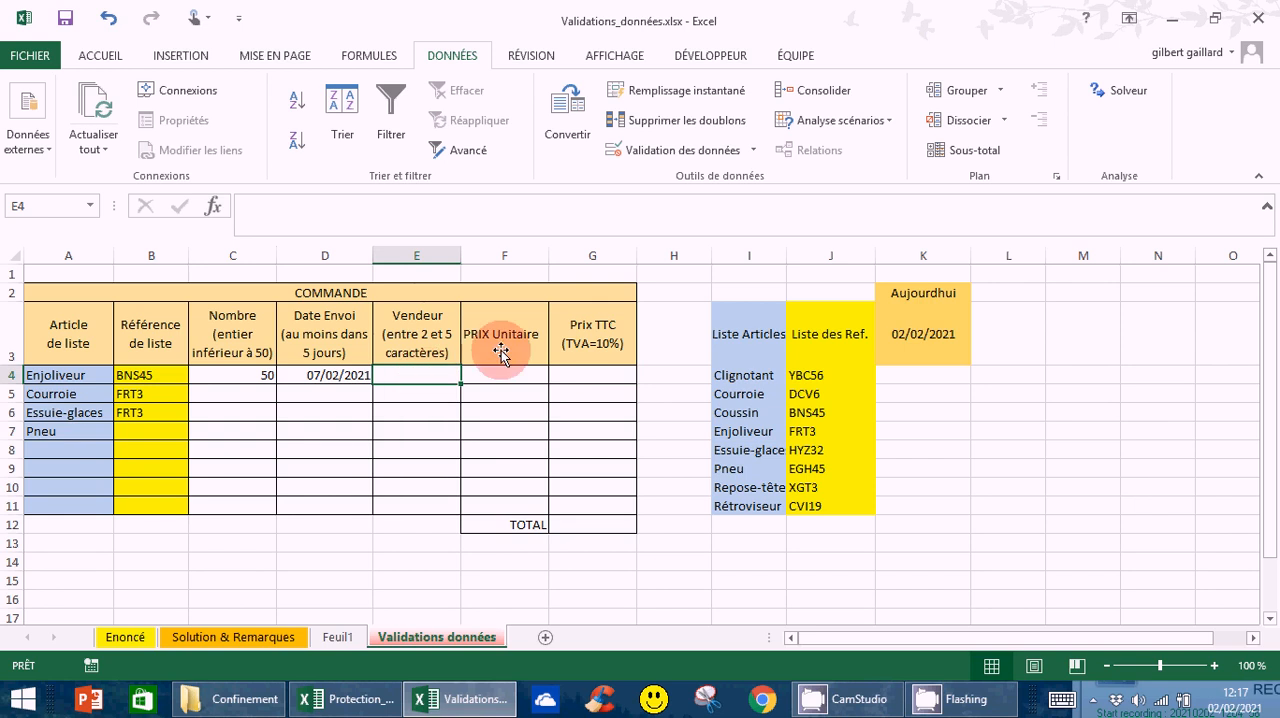
left_click_drag(416, 376, 424, 511)
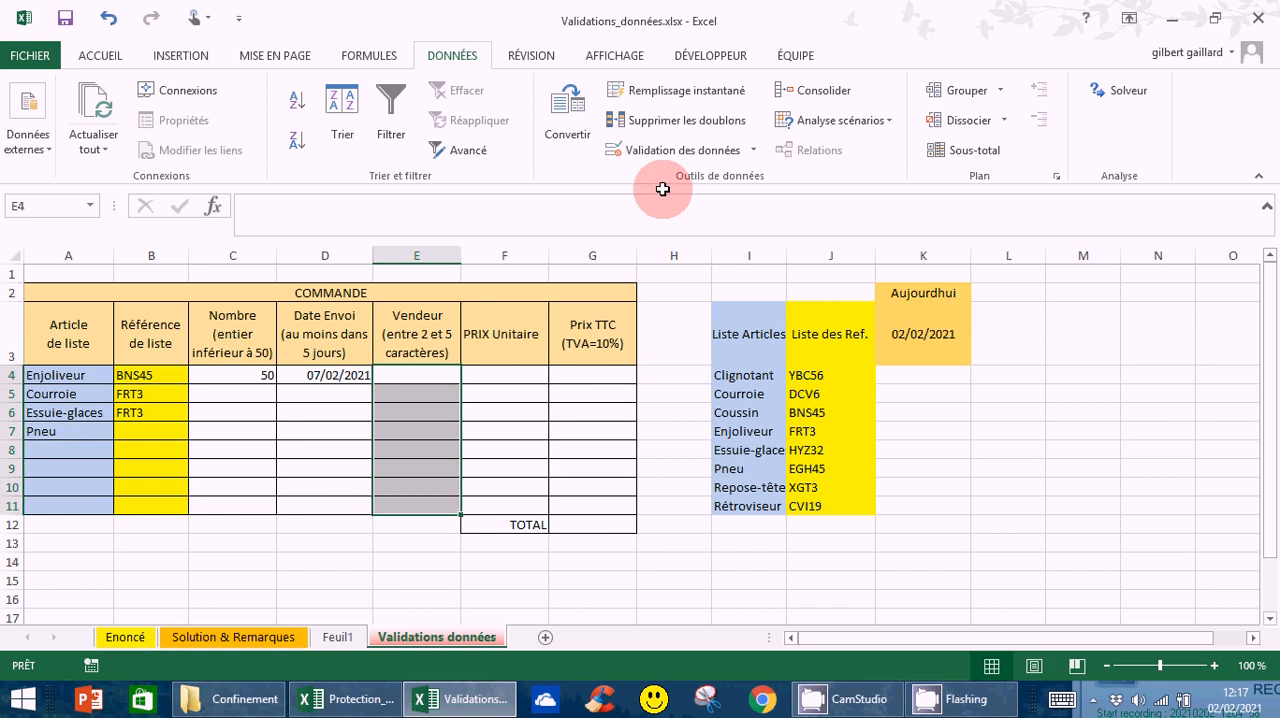
left_click(752, 151)
left_click(738, 180)
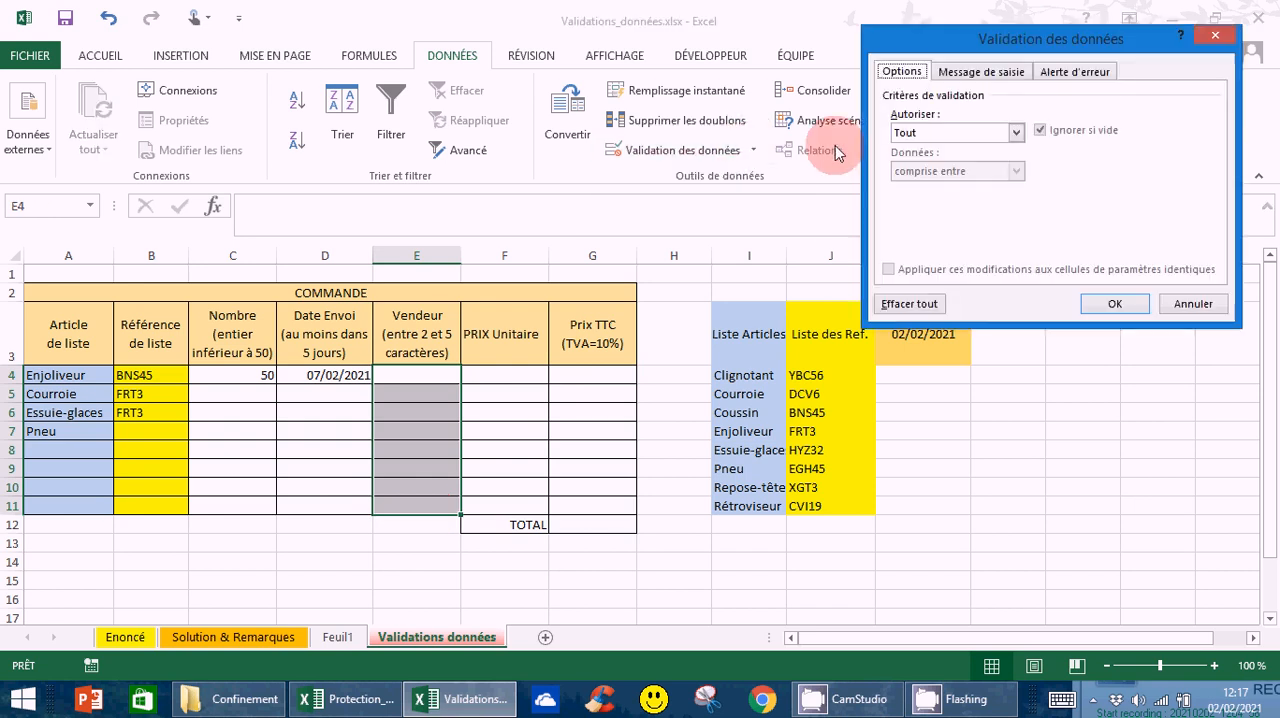
left_click(1015, 132)
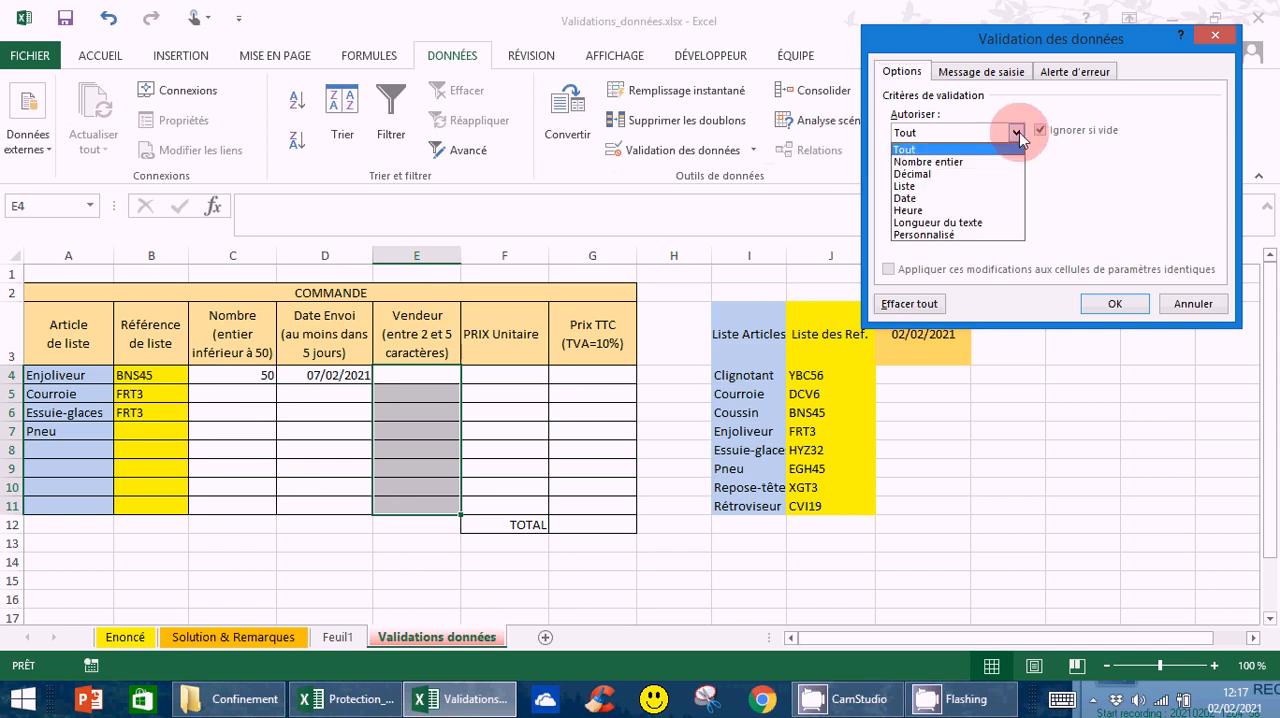
left_click(964, 224)
left_click(919, 210)
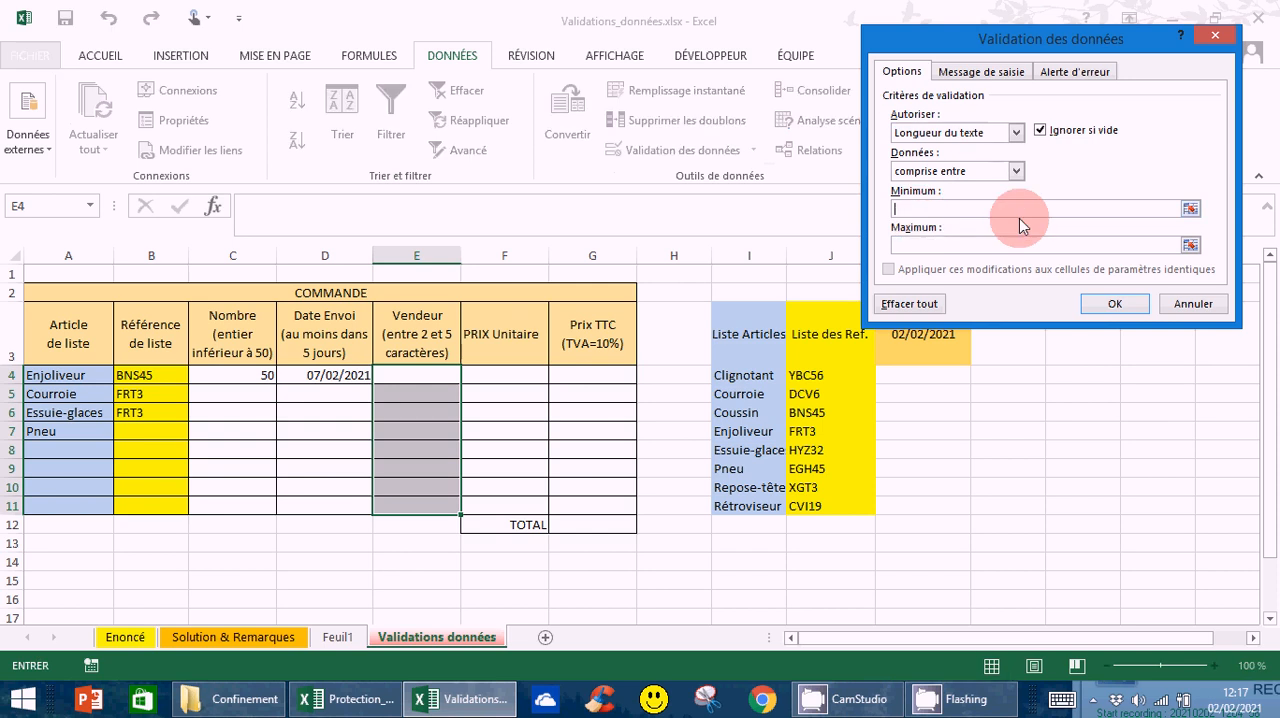
type("2")
left_click(924, 245)
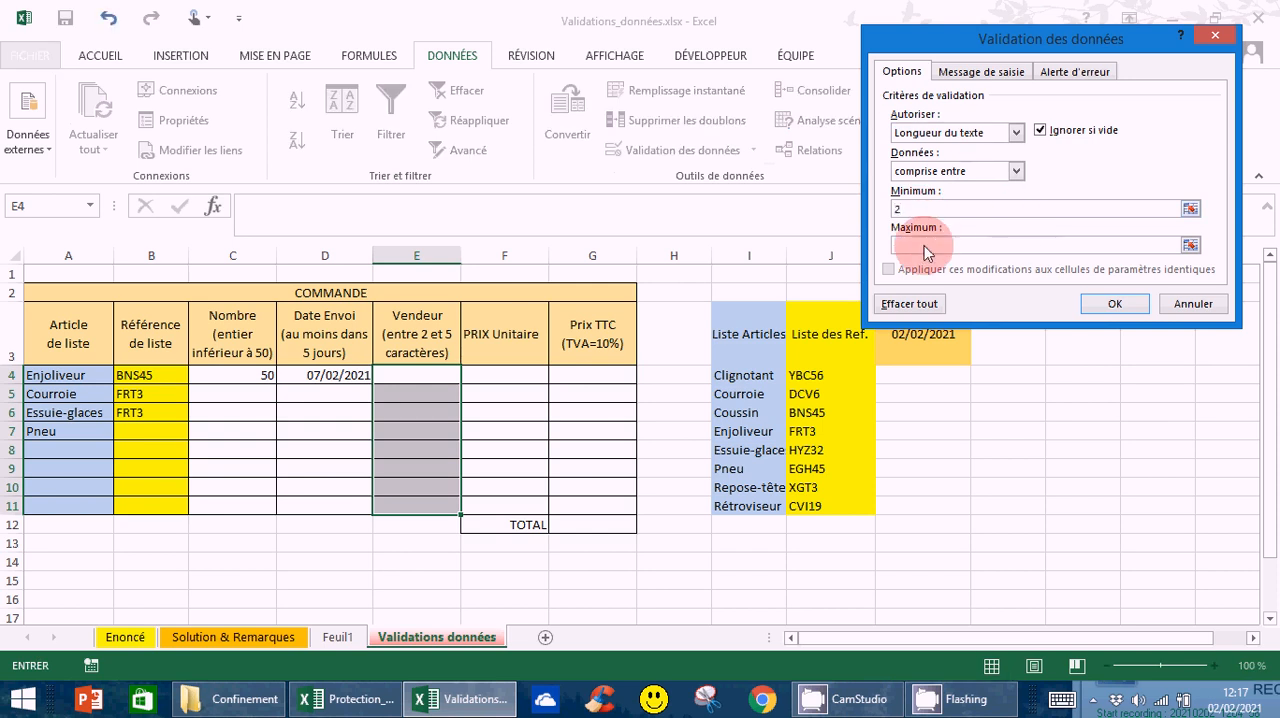
left_click(913, 248)
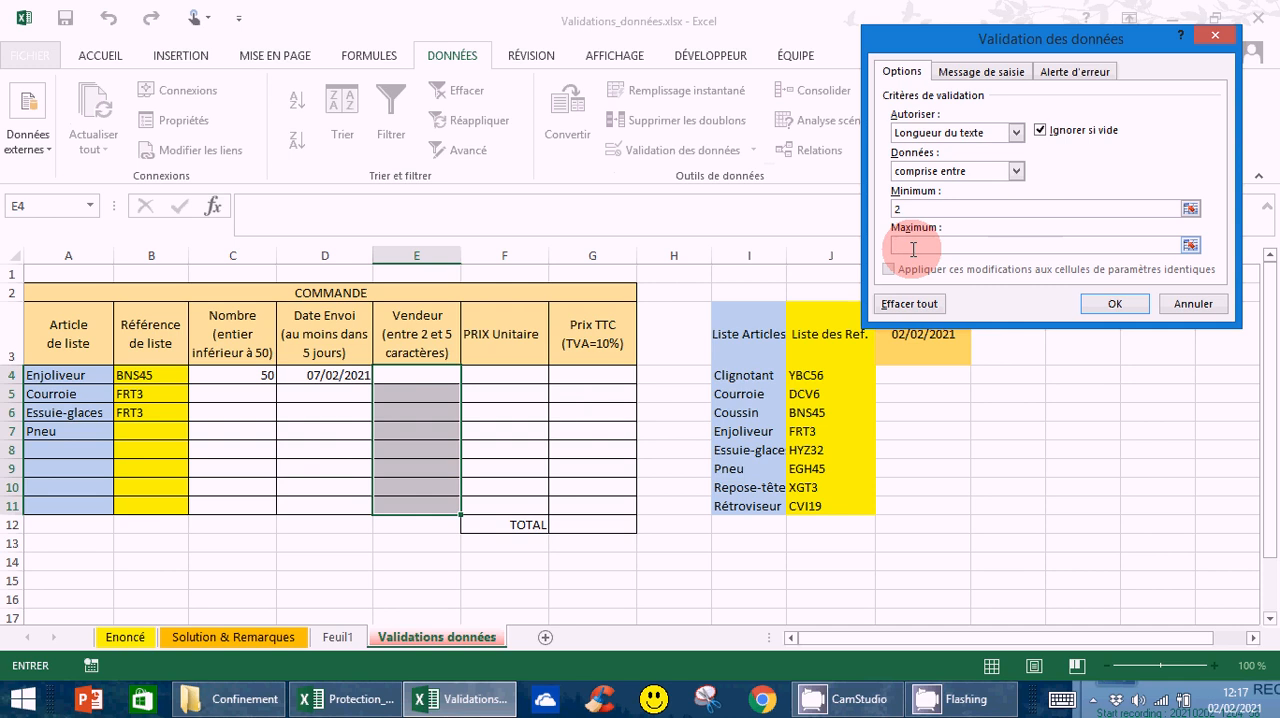
type("5")
left_click(1112, 302)
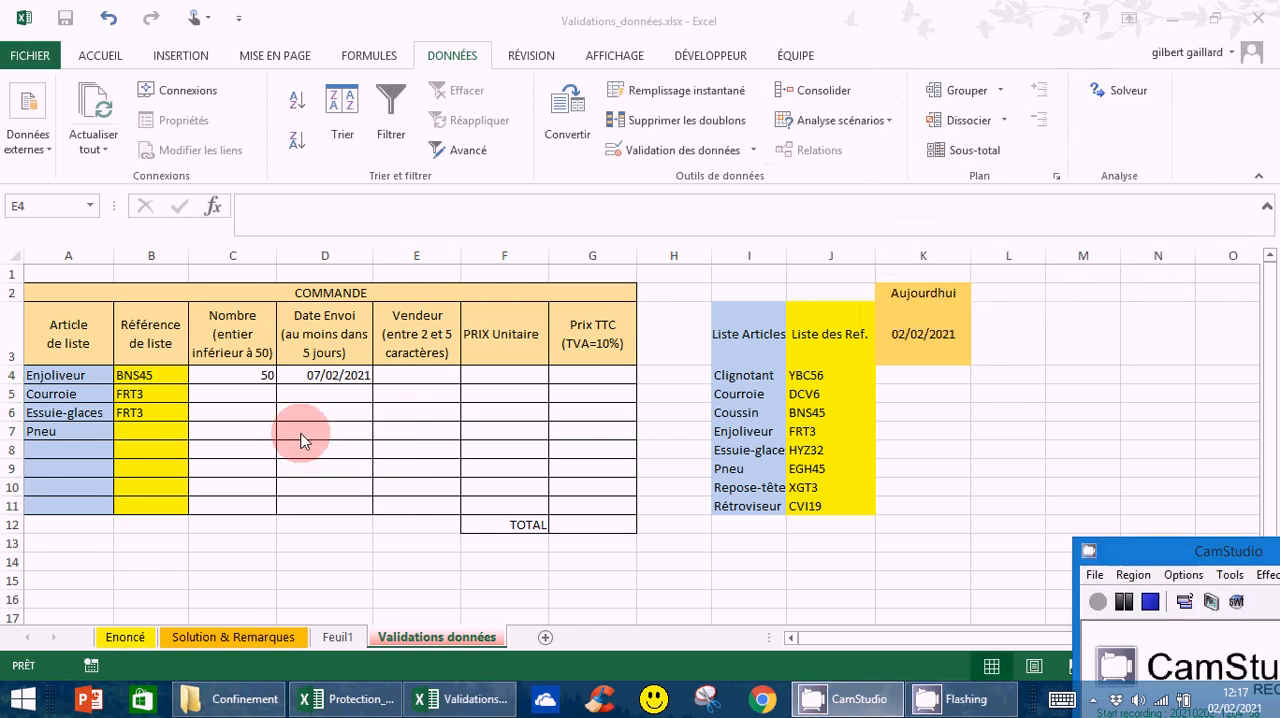
Test the text-length rule by trying the single letter Z as the Enjoliveur seller in E4, and discard the entry
left_click(413, 378)
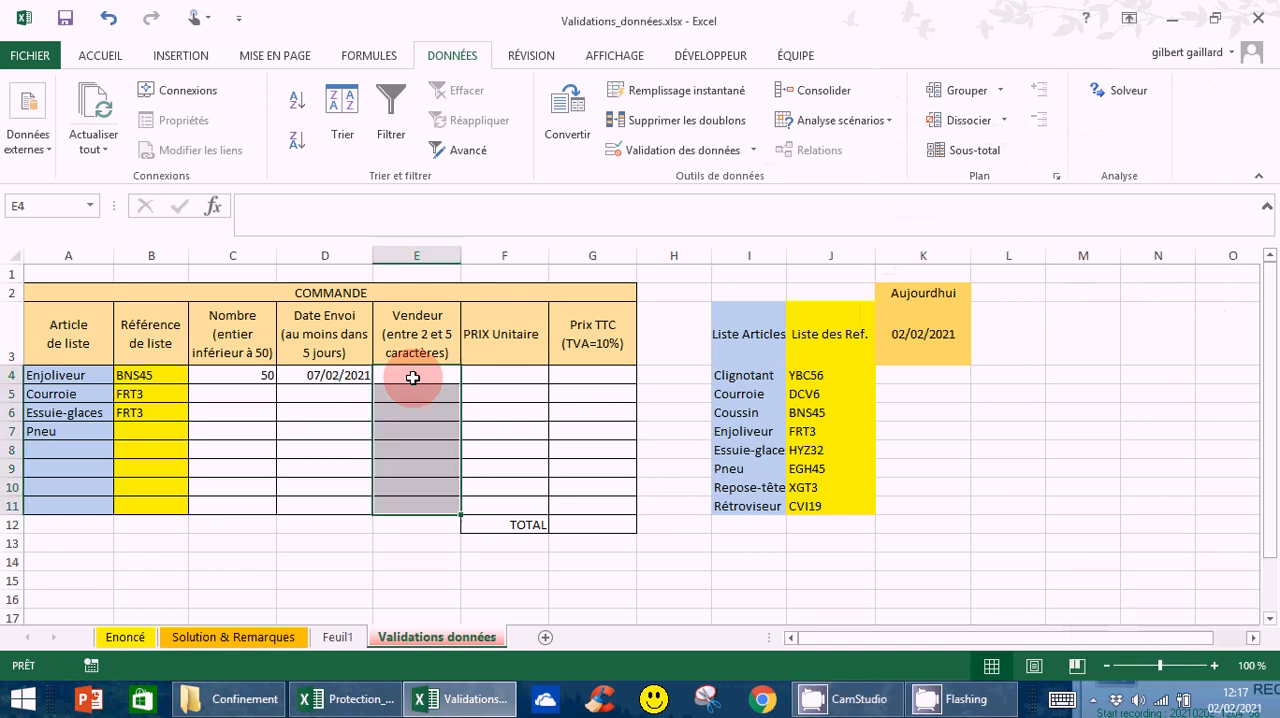
left_click(419, 376)
type("Z")
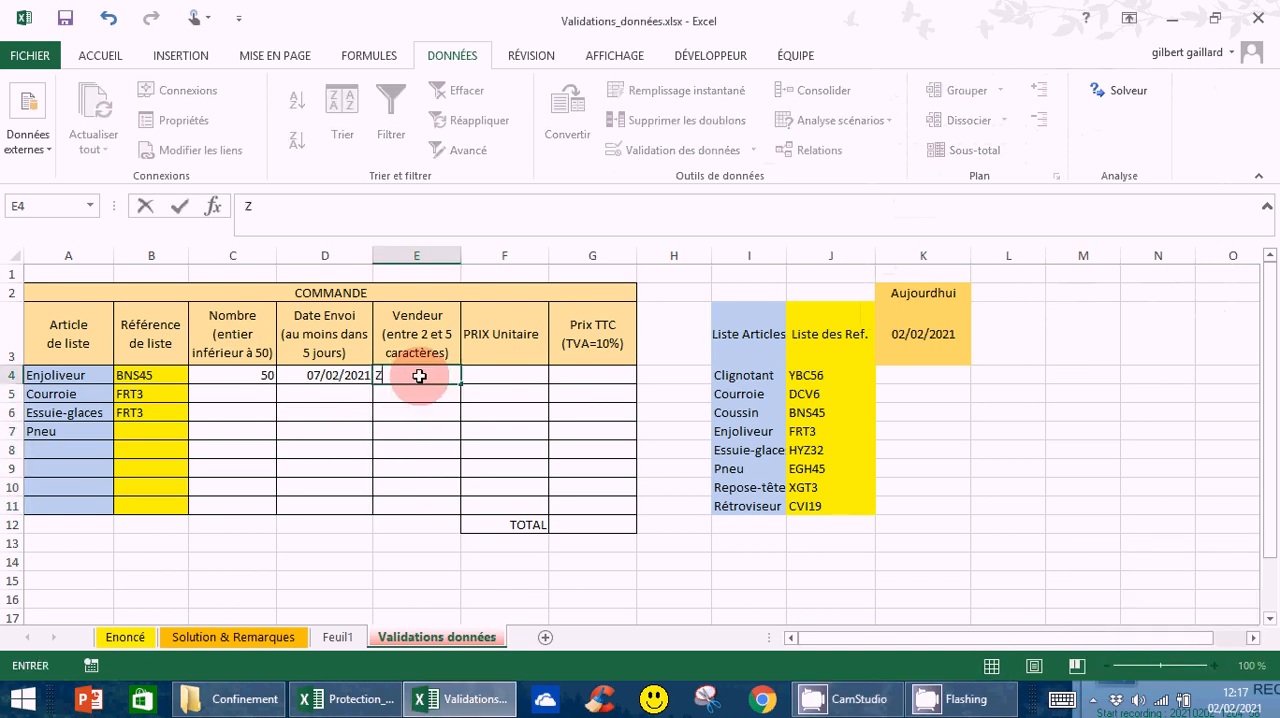
key("Return")
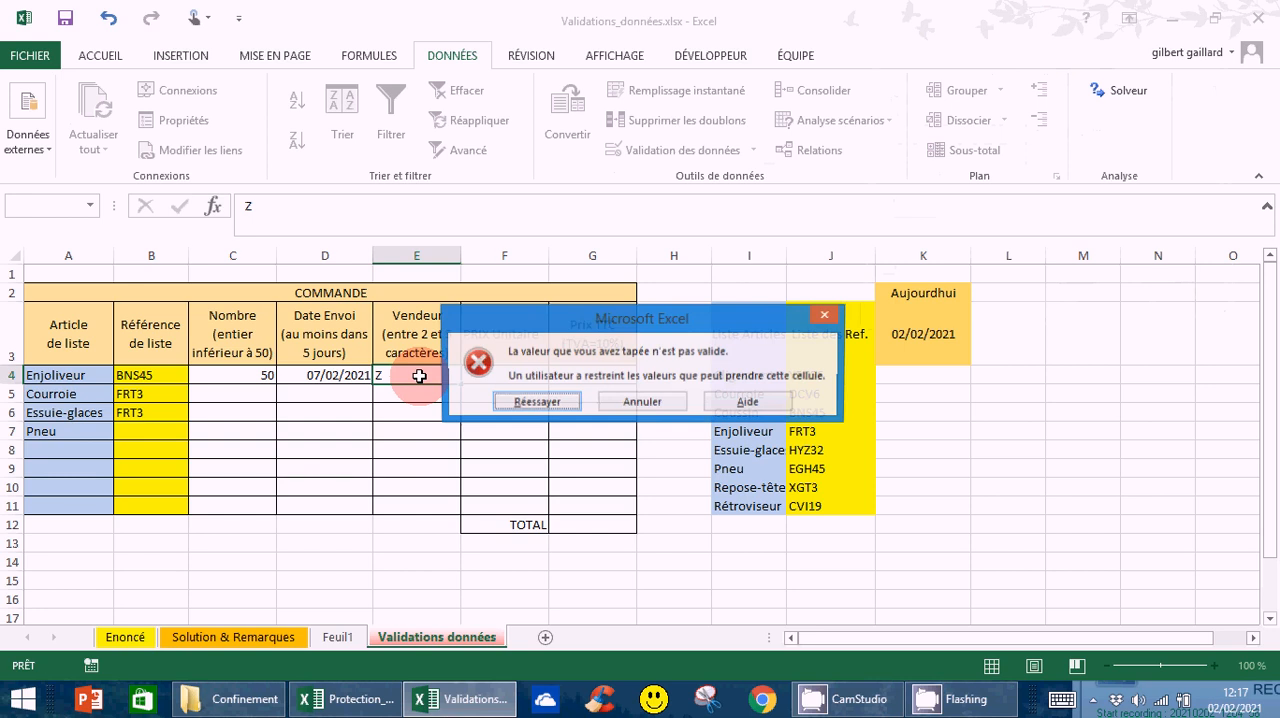
left_click(641, 402)
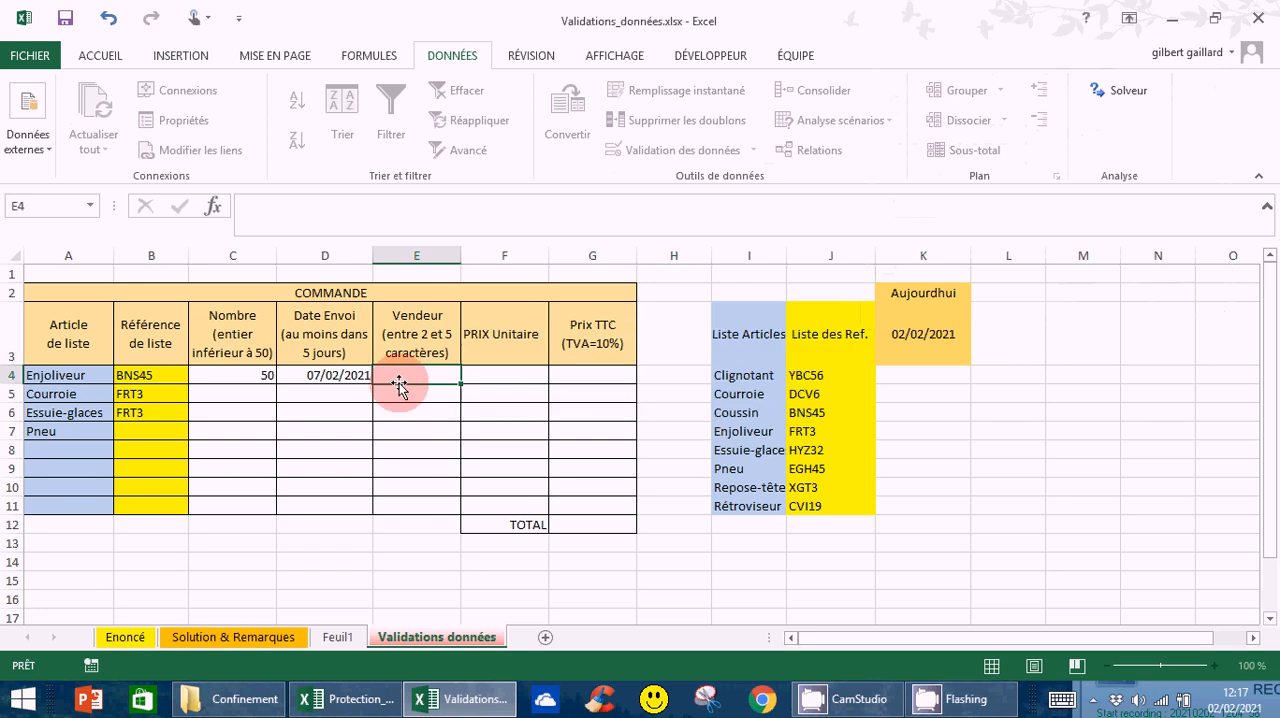
Enter AZ as the Enjoliveur seller in E4
type("4")
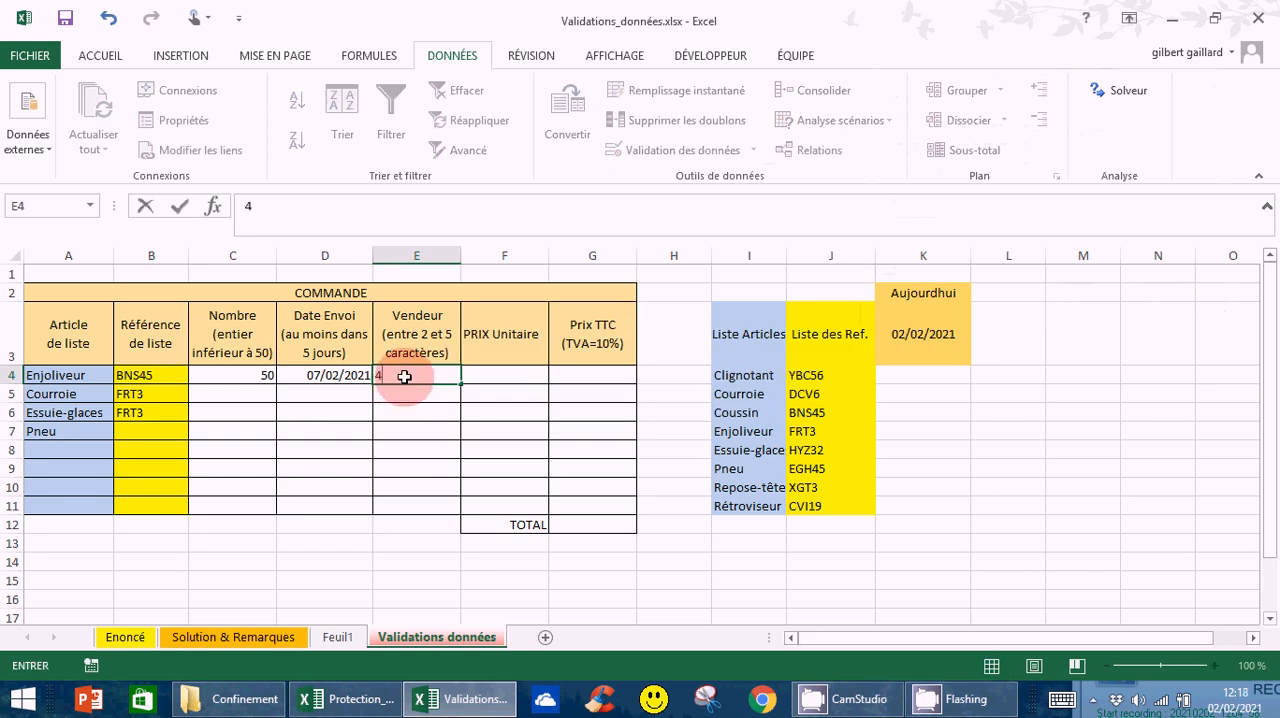
key("BackSpace")
type("AZ")
key("Return")
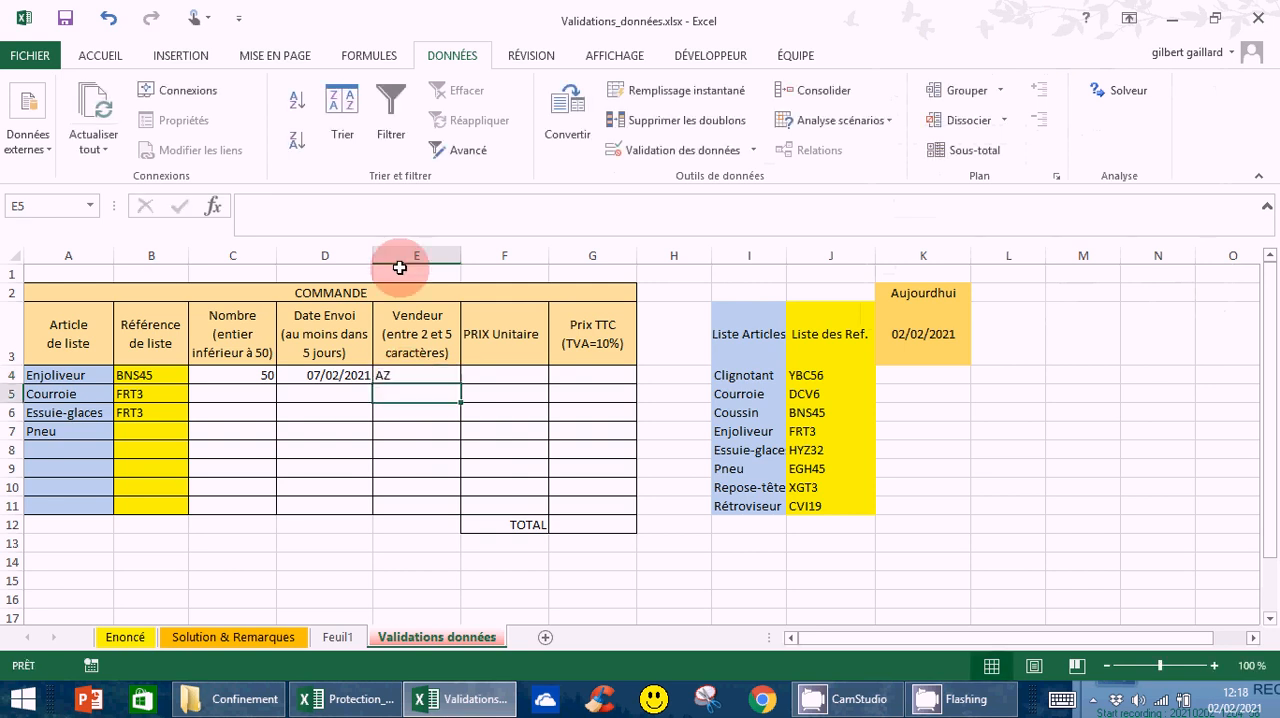
left_click(501, 379)
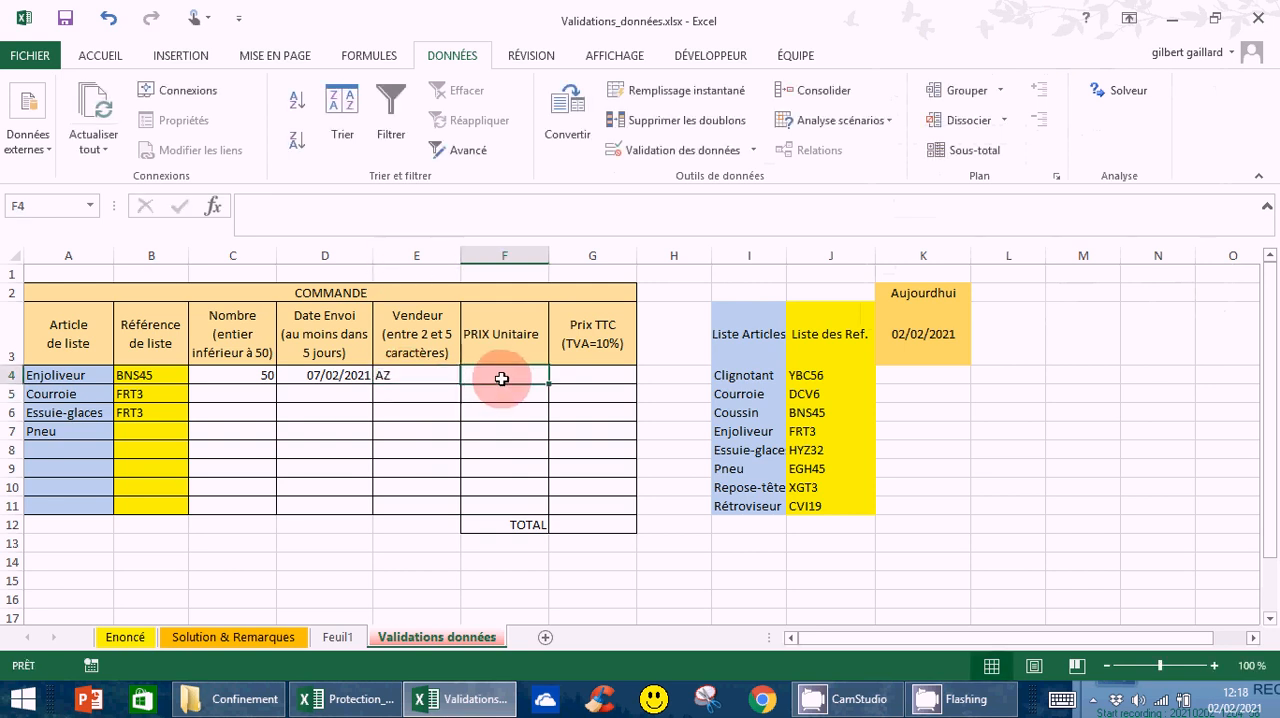
Enter 30 as the Enjoliveur unit price (PRIX Unitaire) in F4
left_click(601, 380)
left_click(478, 378)
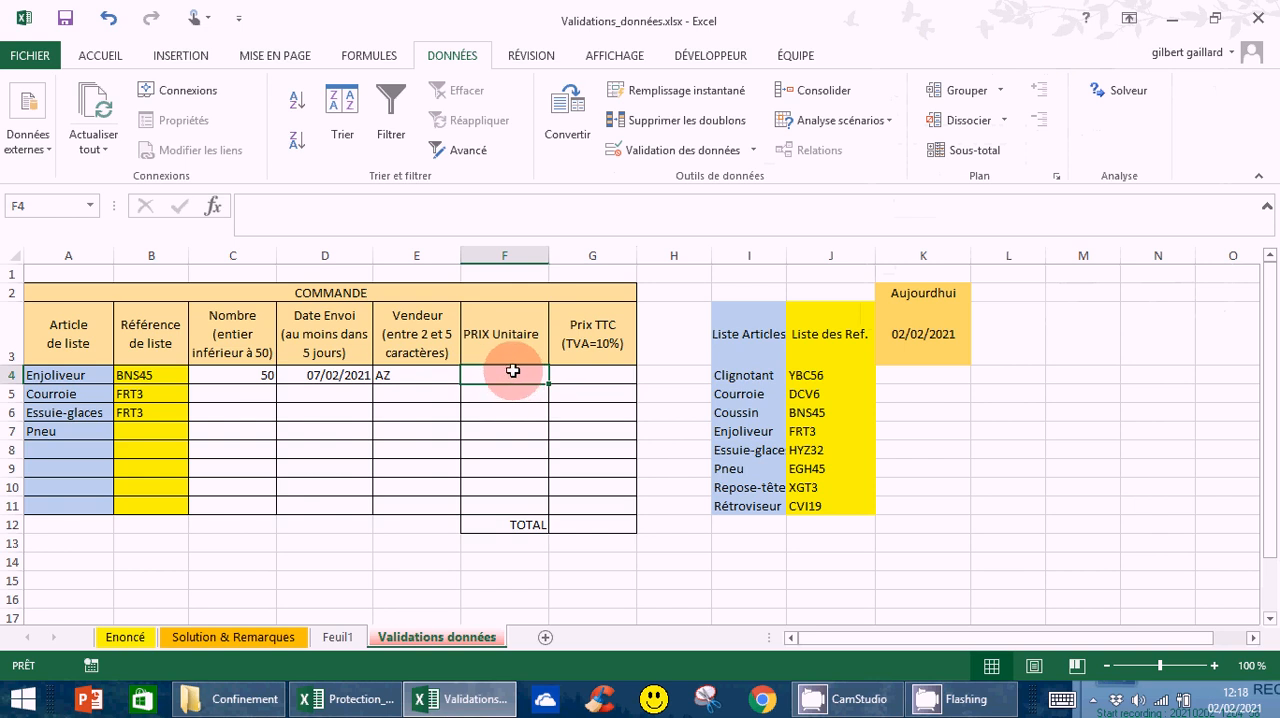
type("3")
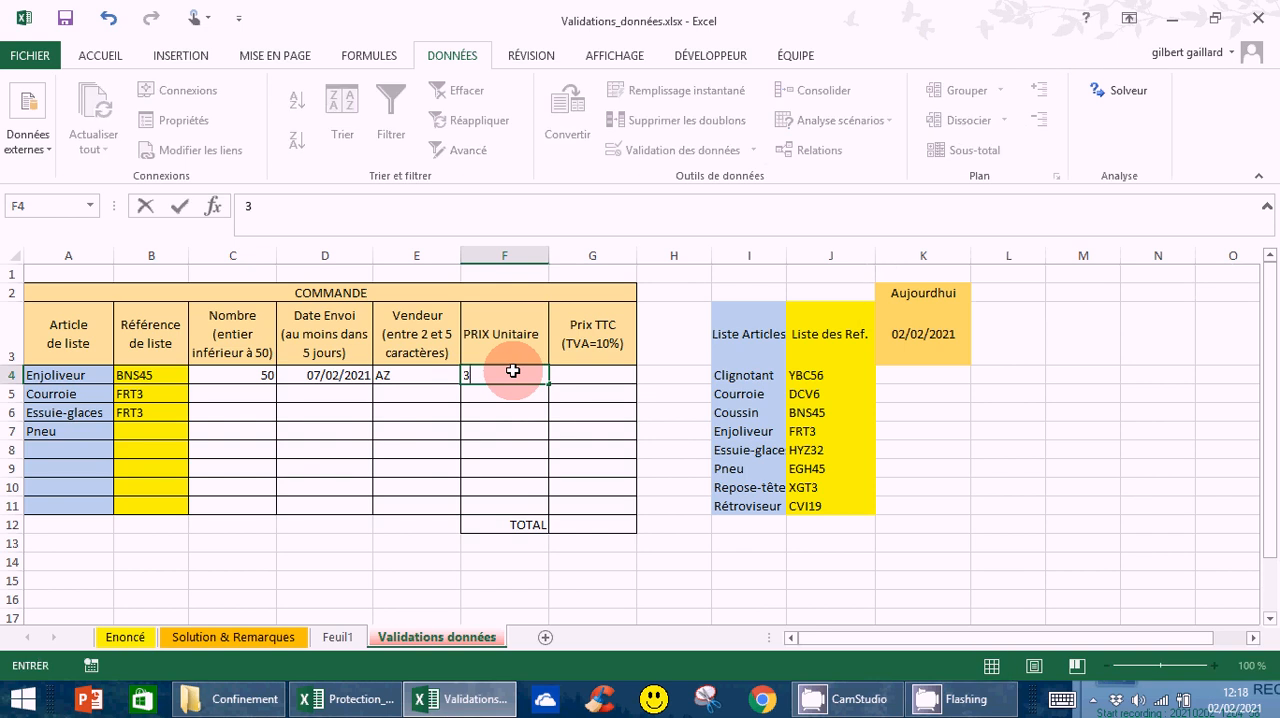
type("0")
key("Return")
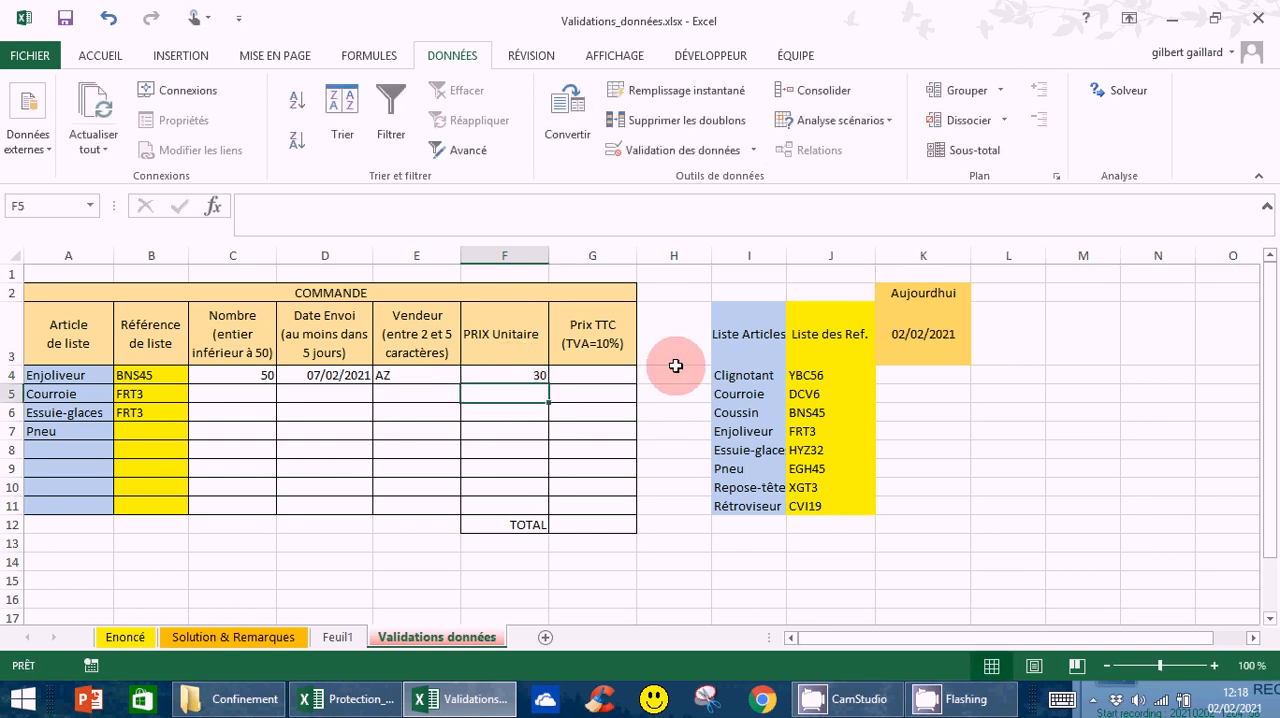
Calculate the Enjoliveur Prix TTC in G4 with the formula =C4*F4*1,1
left_click(589, 377)
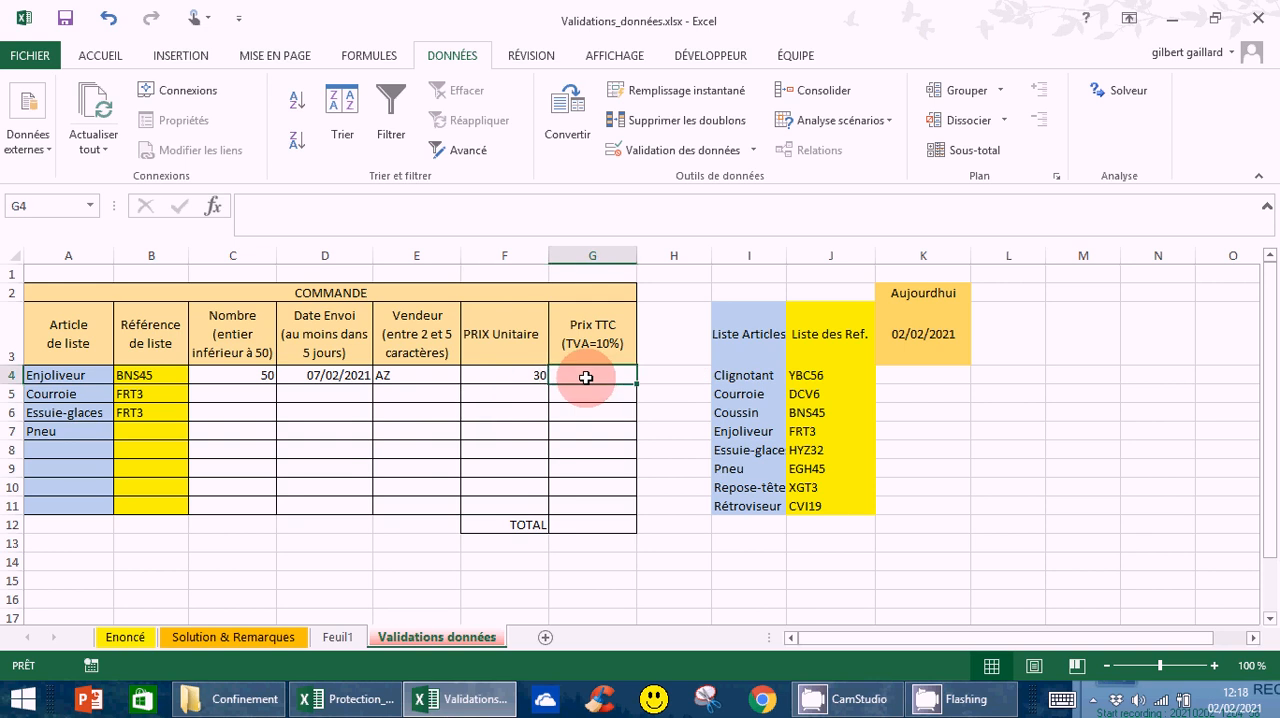
type("=")
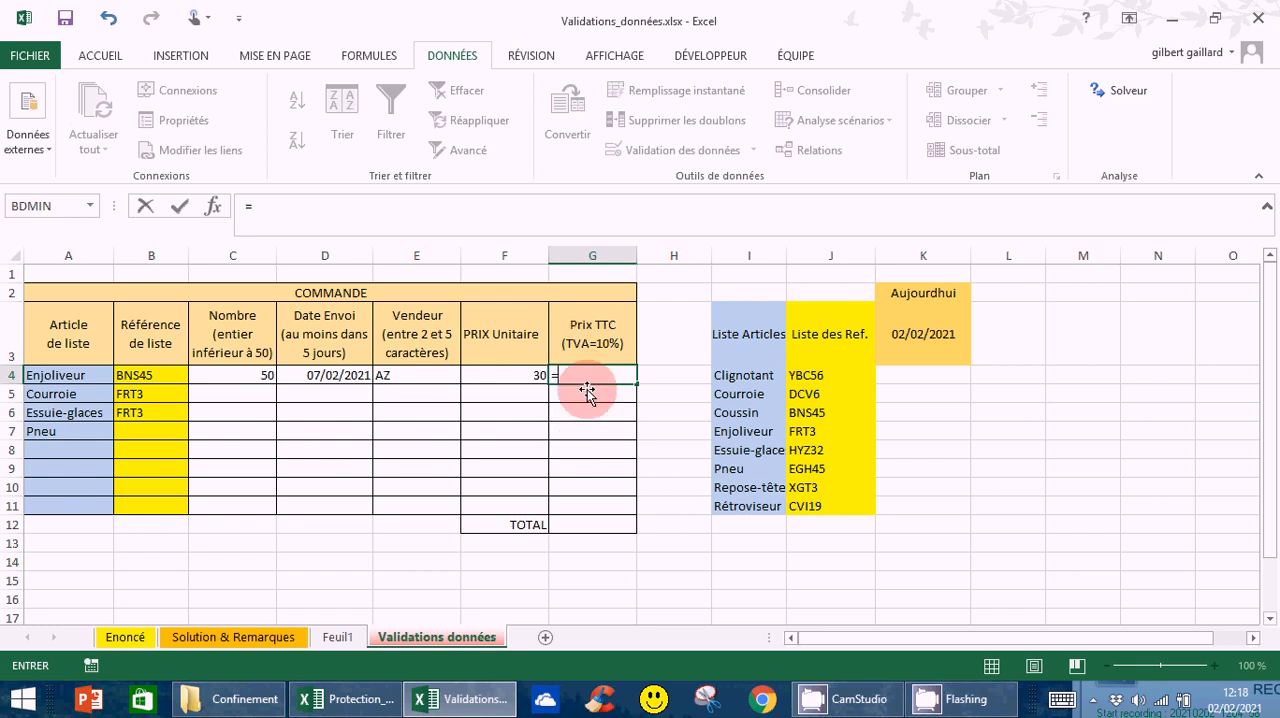
left_click(253, 374)
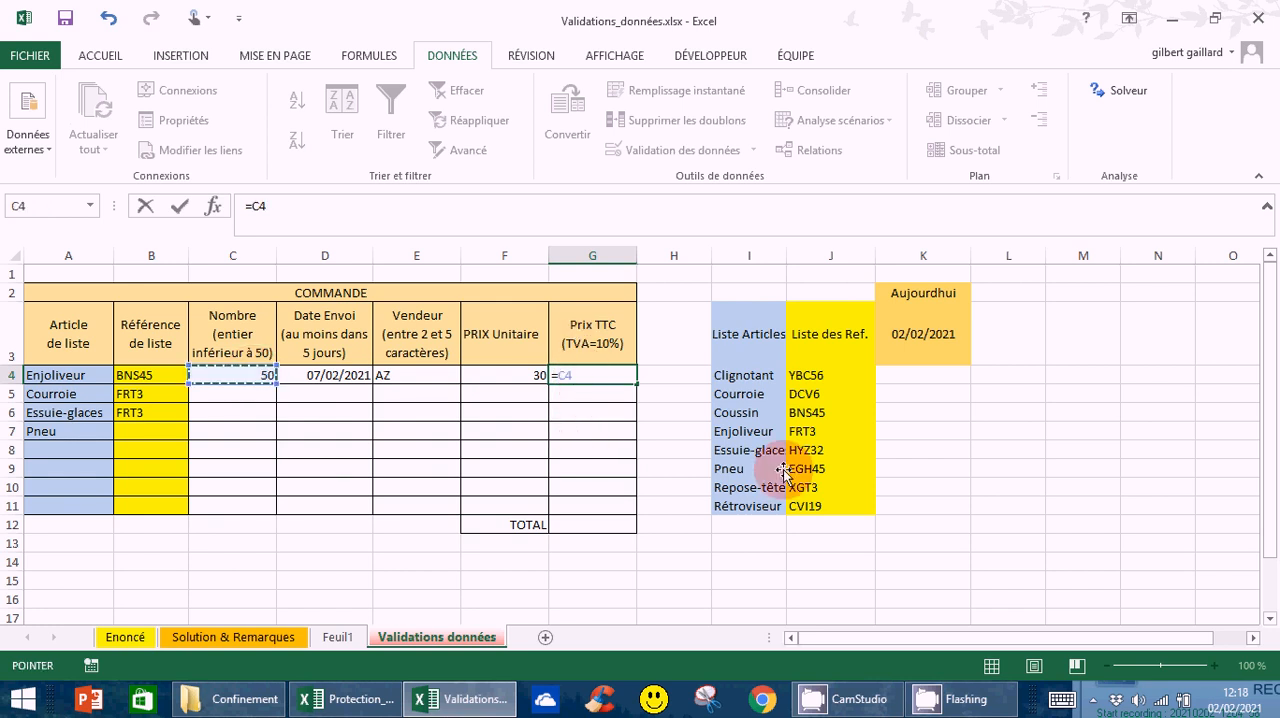
type("*")
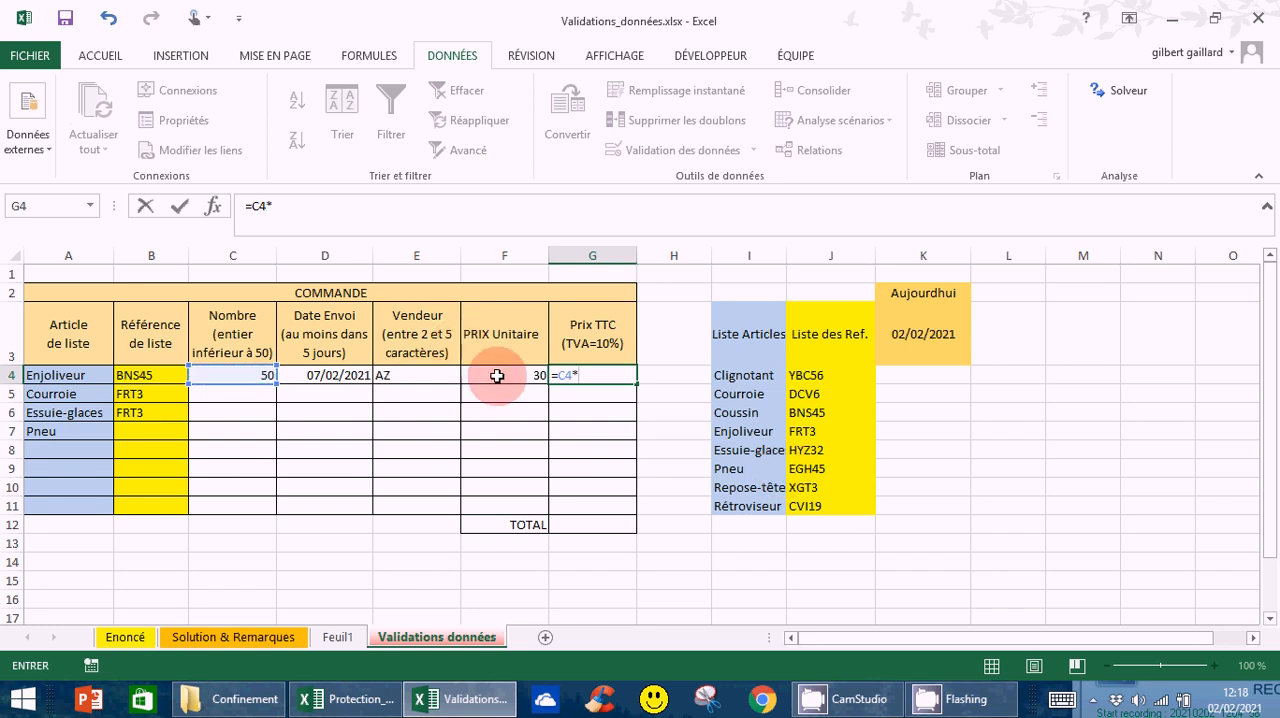
left_click(497, 375)
type("*")
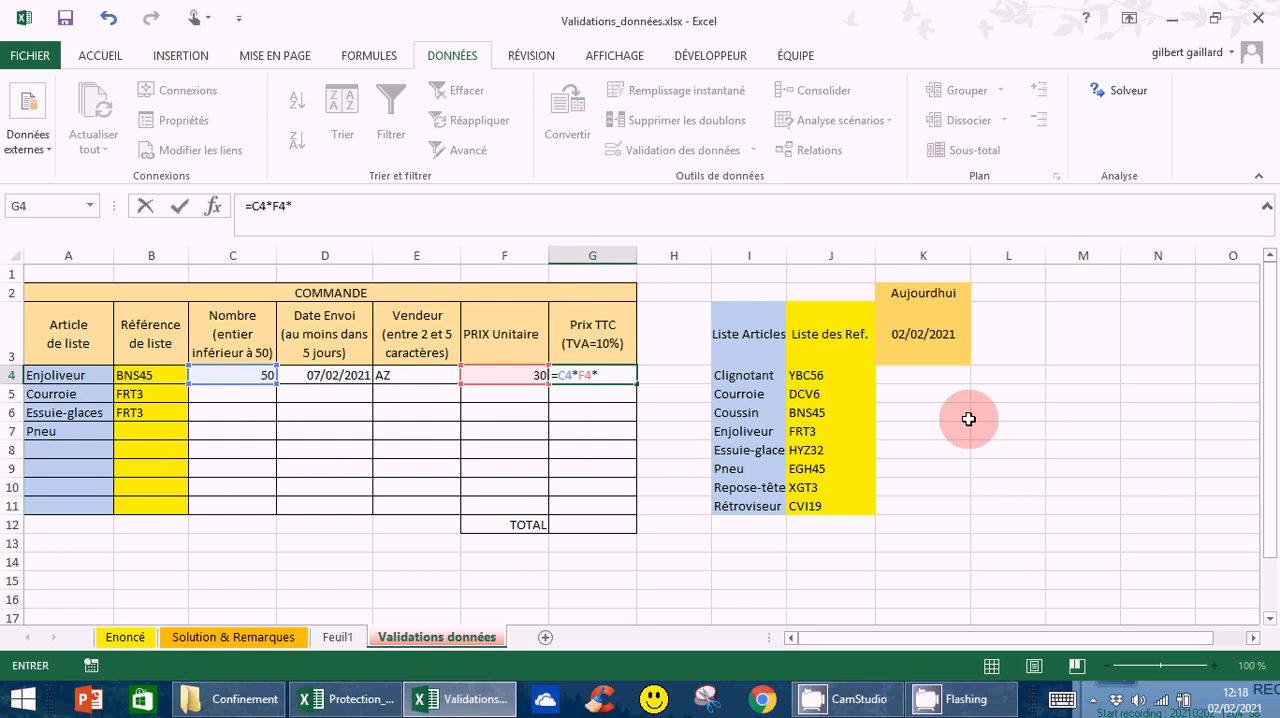
type("1,1")
key("ctrl+Return")
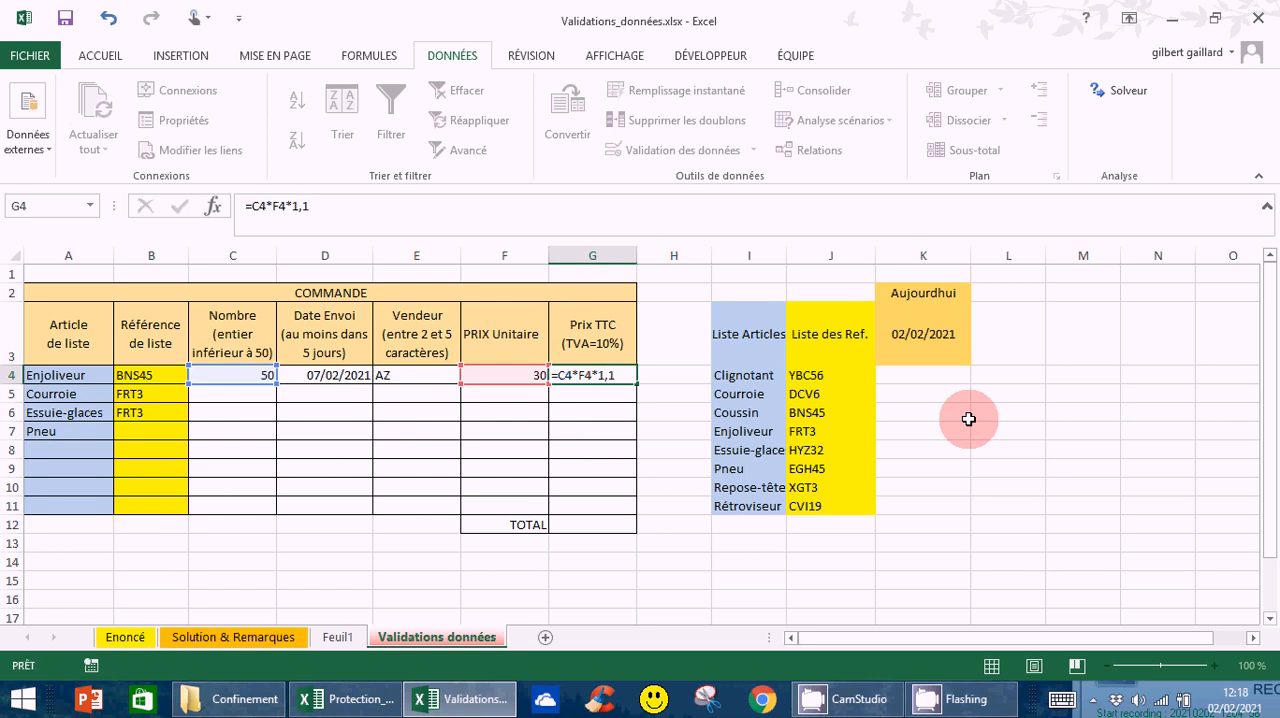
key("Return")
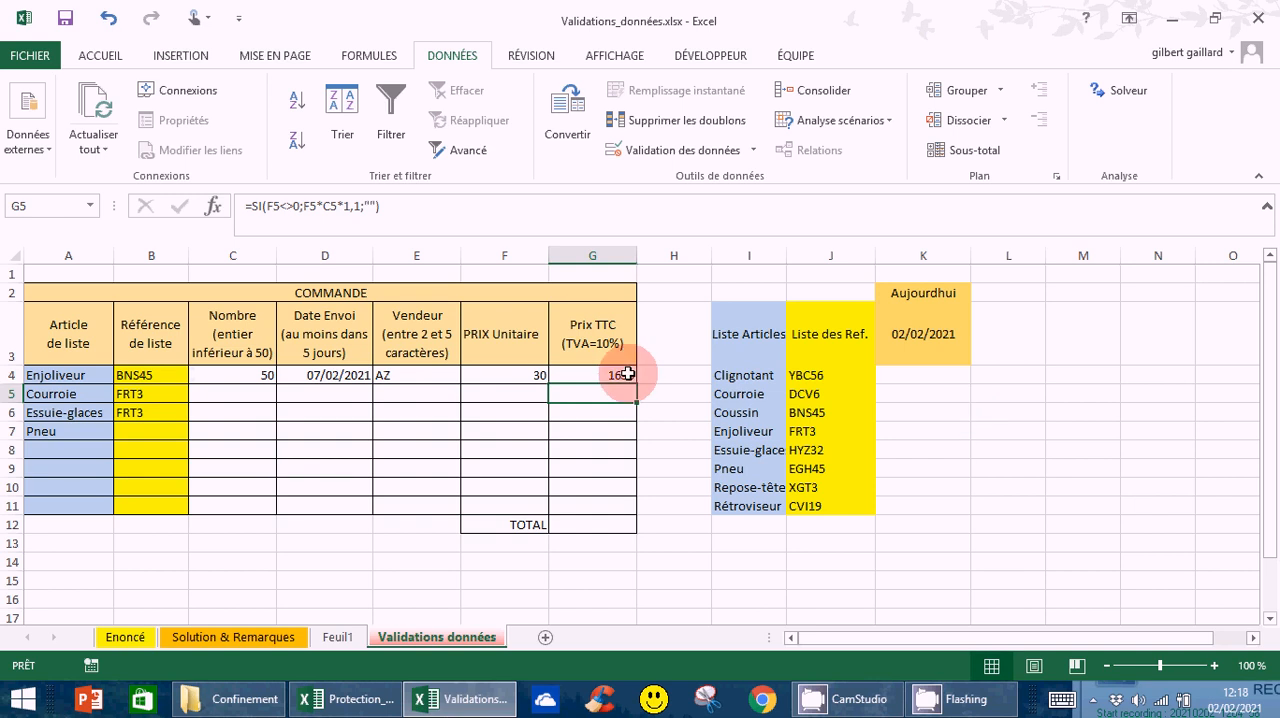
Format the Prix TTC cells and total, G4:G12, in the euro accounting format € Français (France)
left_click_drag(610, 374, 607, 524)
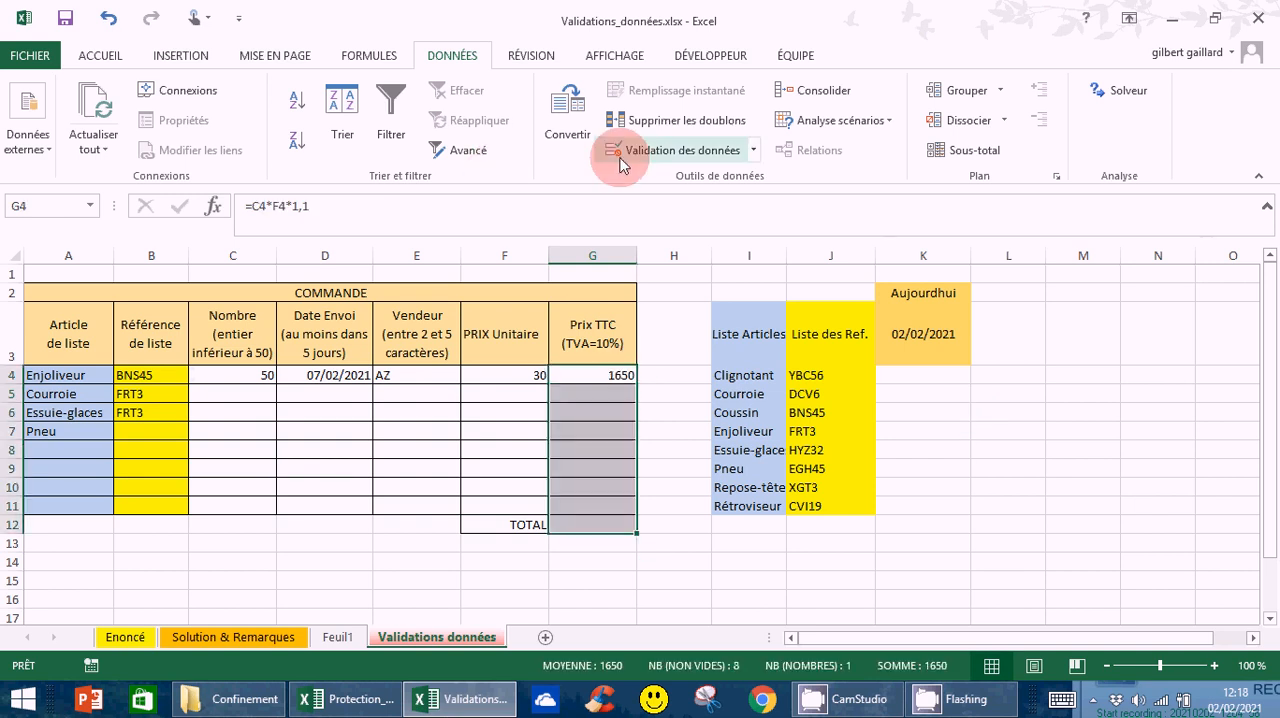
left_click(101, 56)
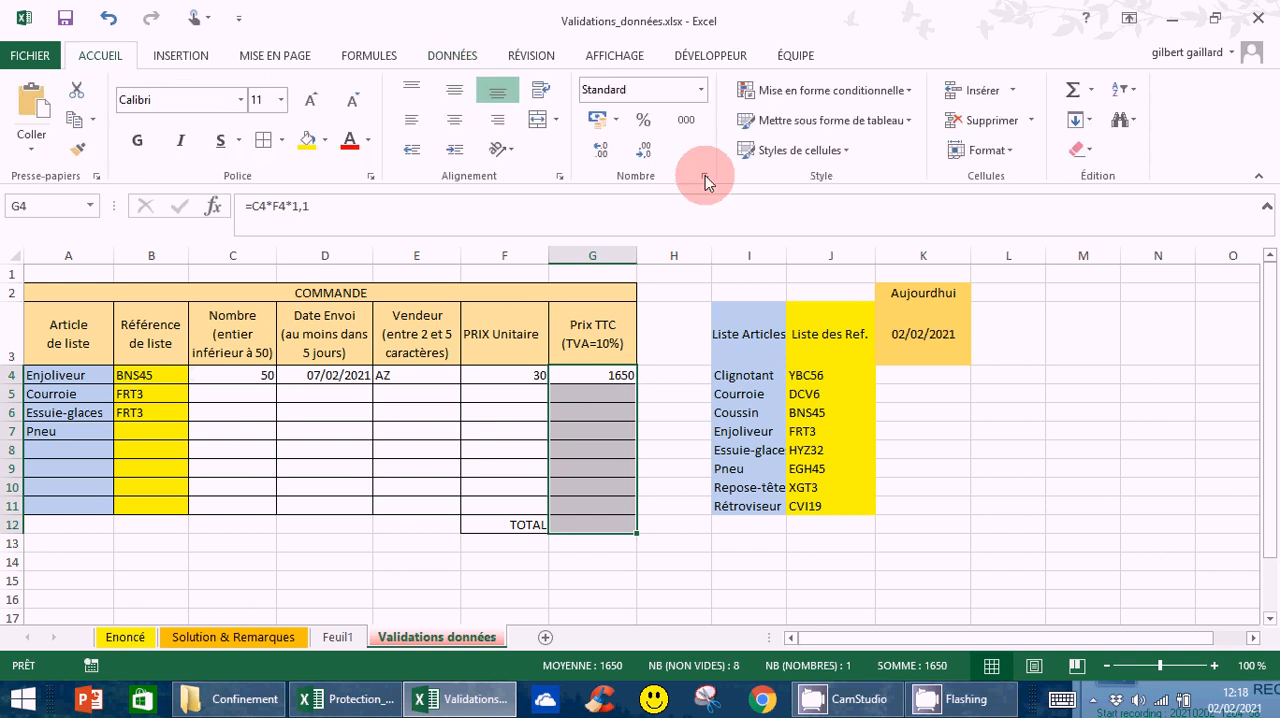
left_click(614, 119)
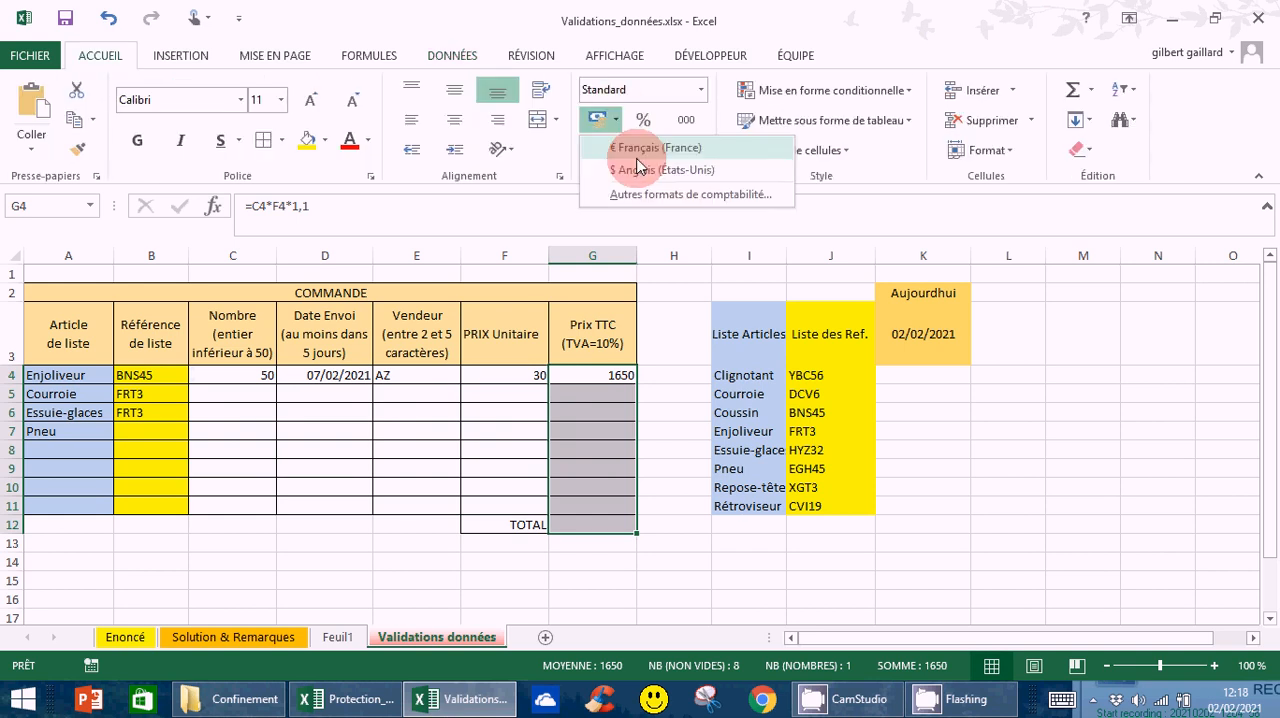
left_click(640, 150)
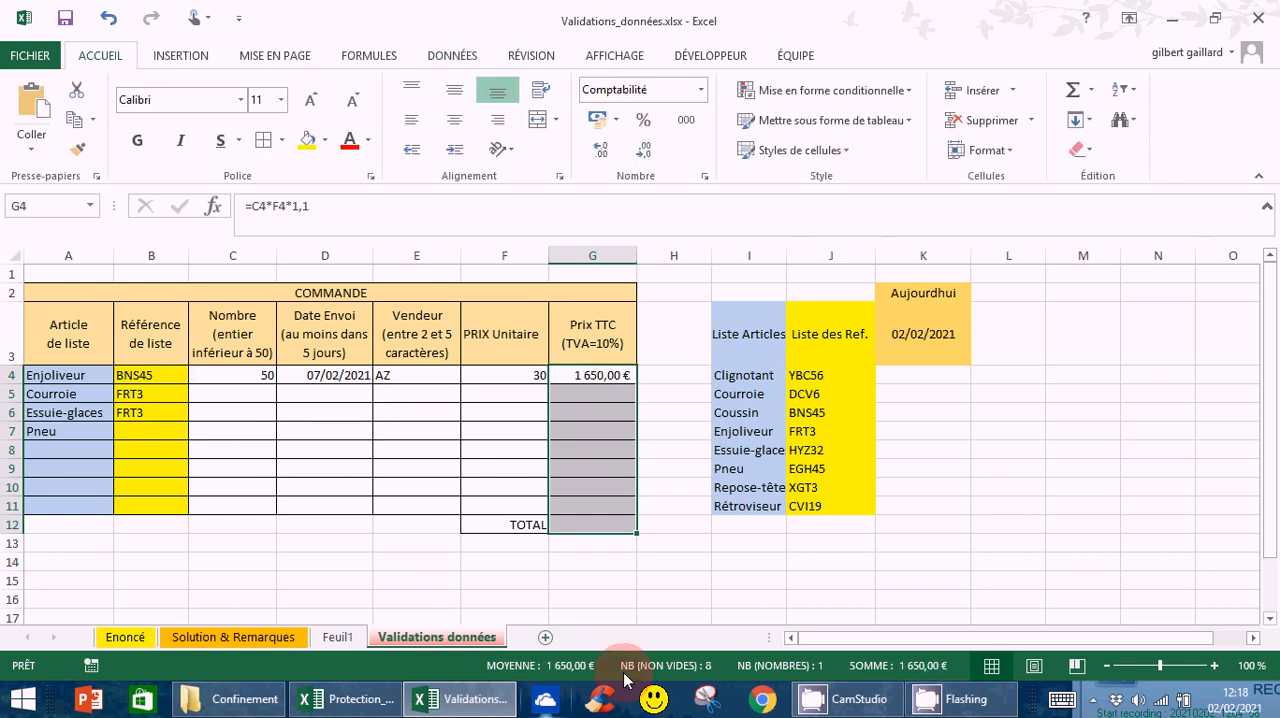
left_click(681, 612)
left_click(605, 376)
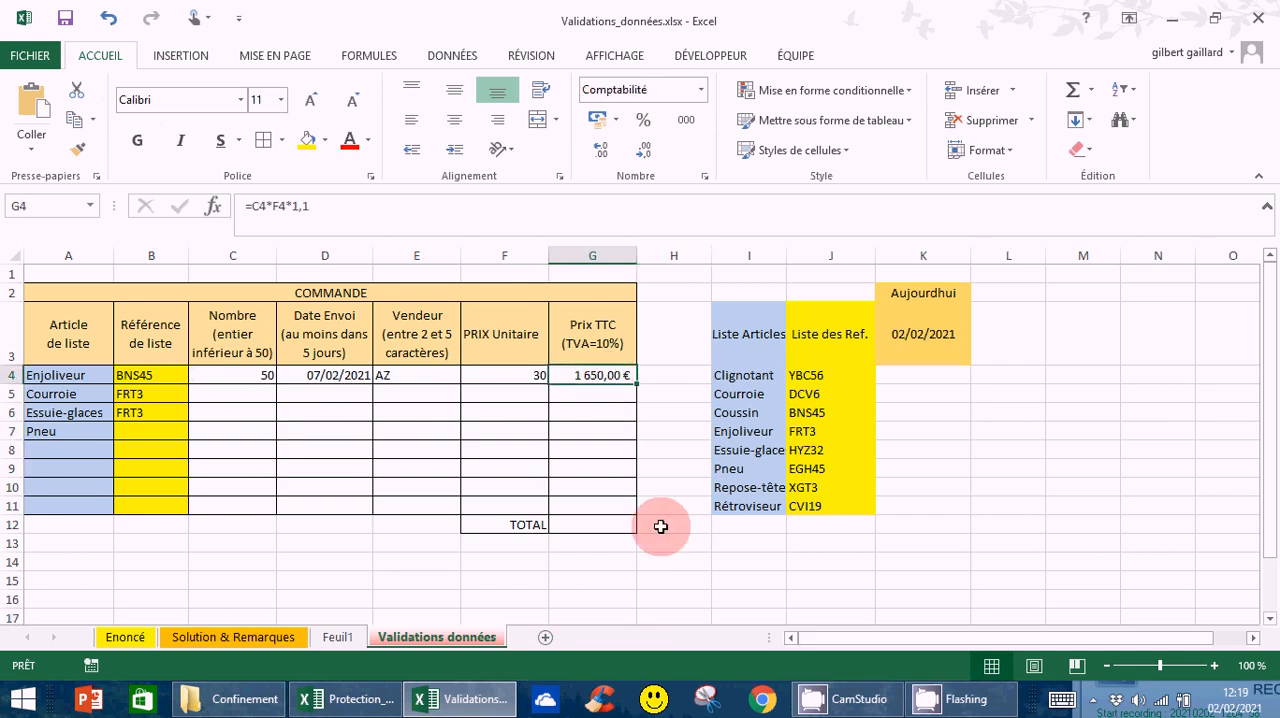
Total the Prix TTC column in G12 with =SOMME(G4:G11)
left_click(593, 524)
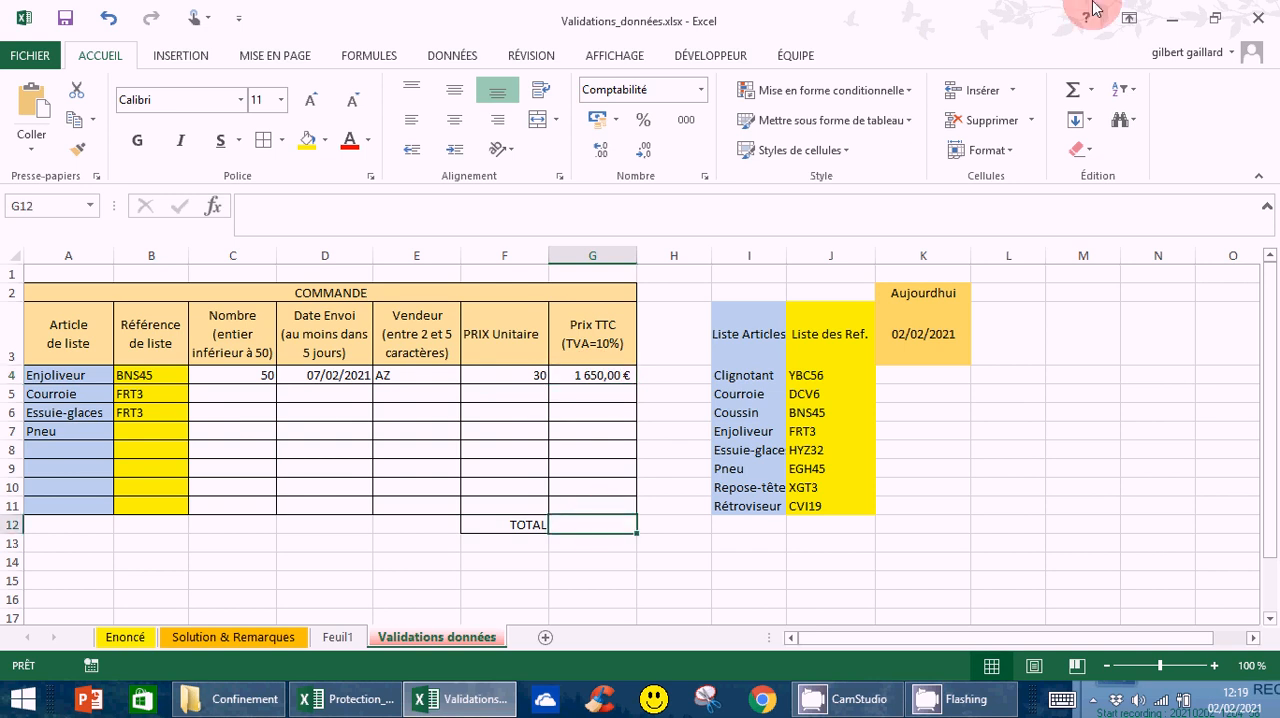
left_click(1091, 91)
left_click(1100, 119)
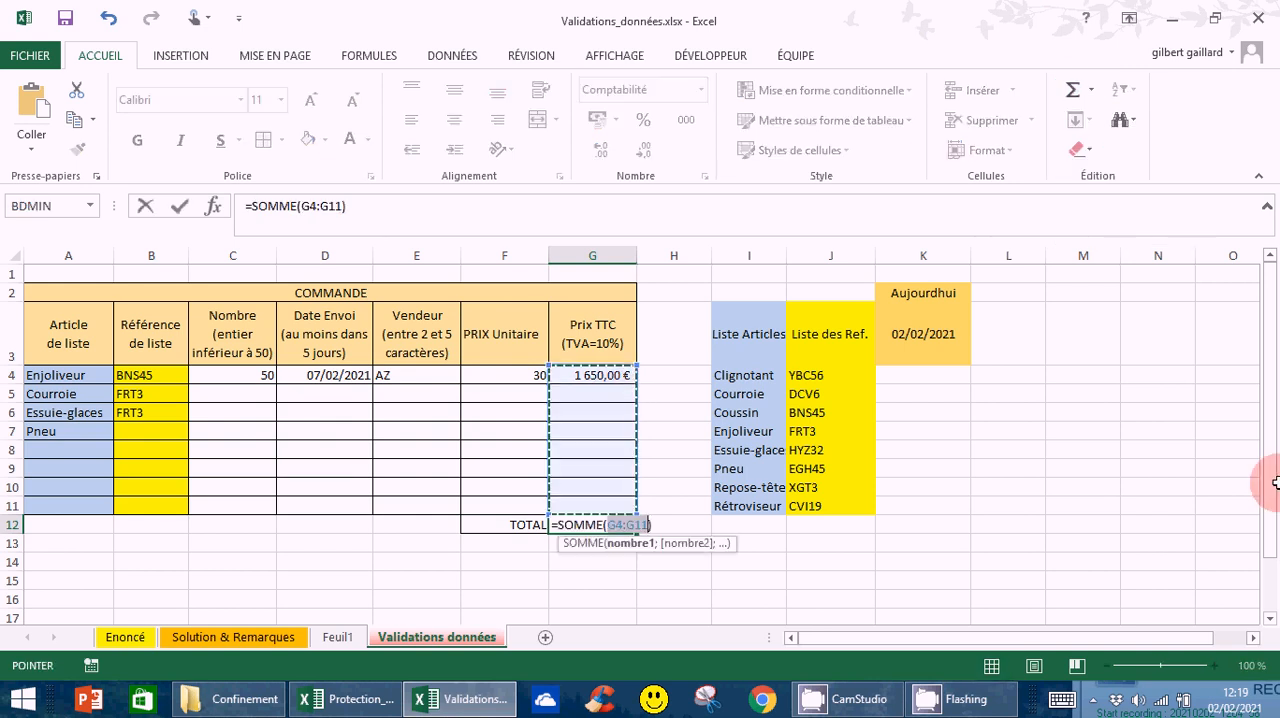
key("Return")
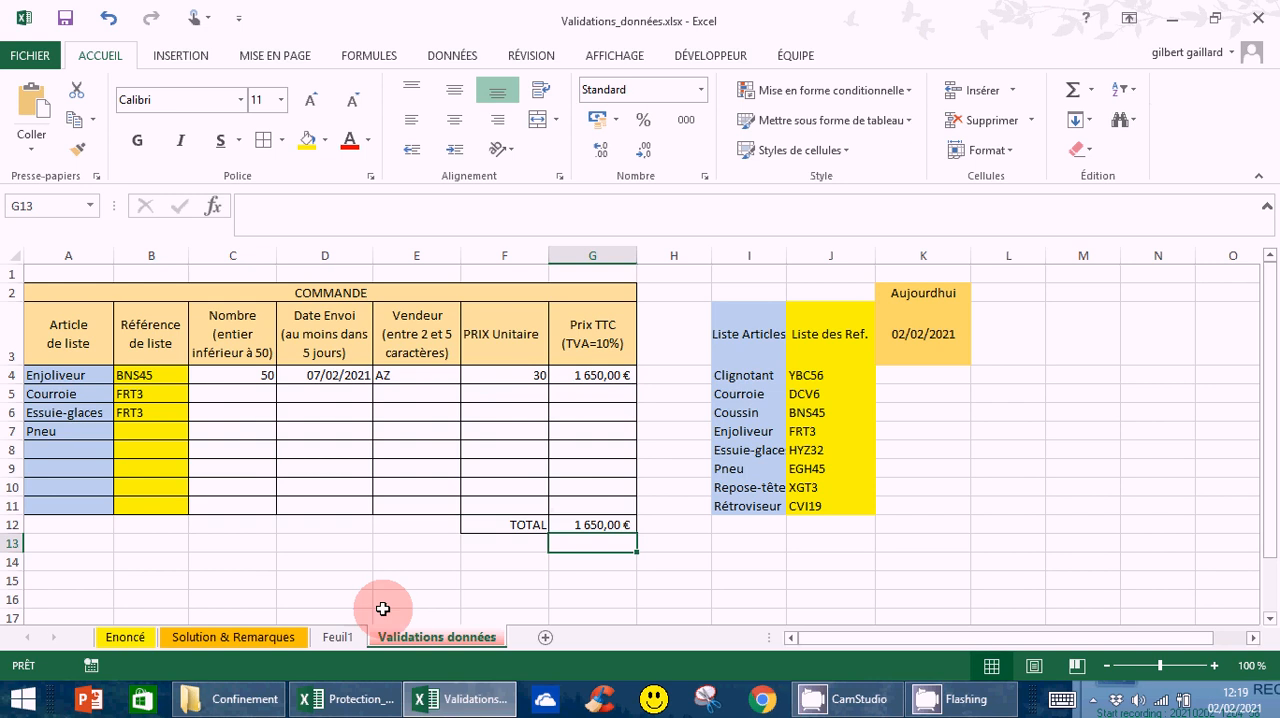
Enter a quantity of 3 in C5 and the shipping date 08/02/2021 in D5 for Courroie
left_click(232, 393)
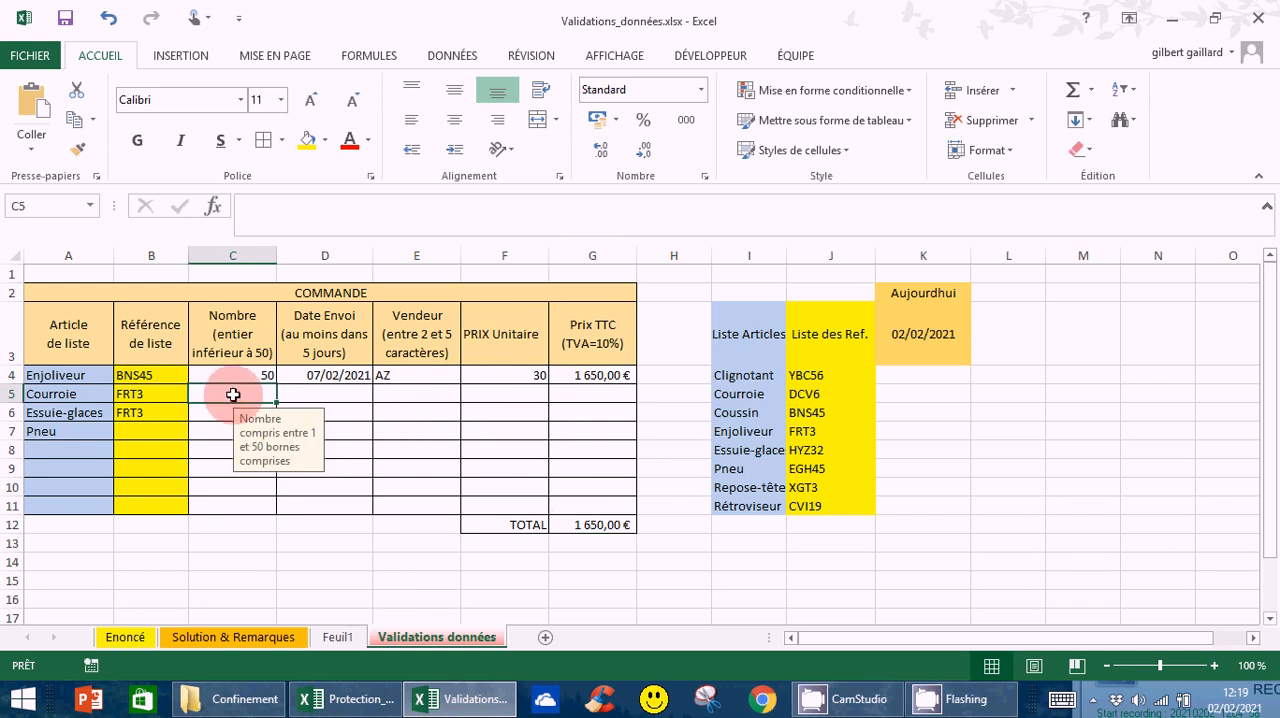
type("3")
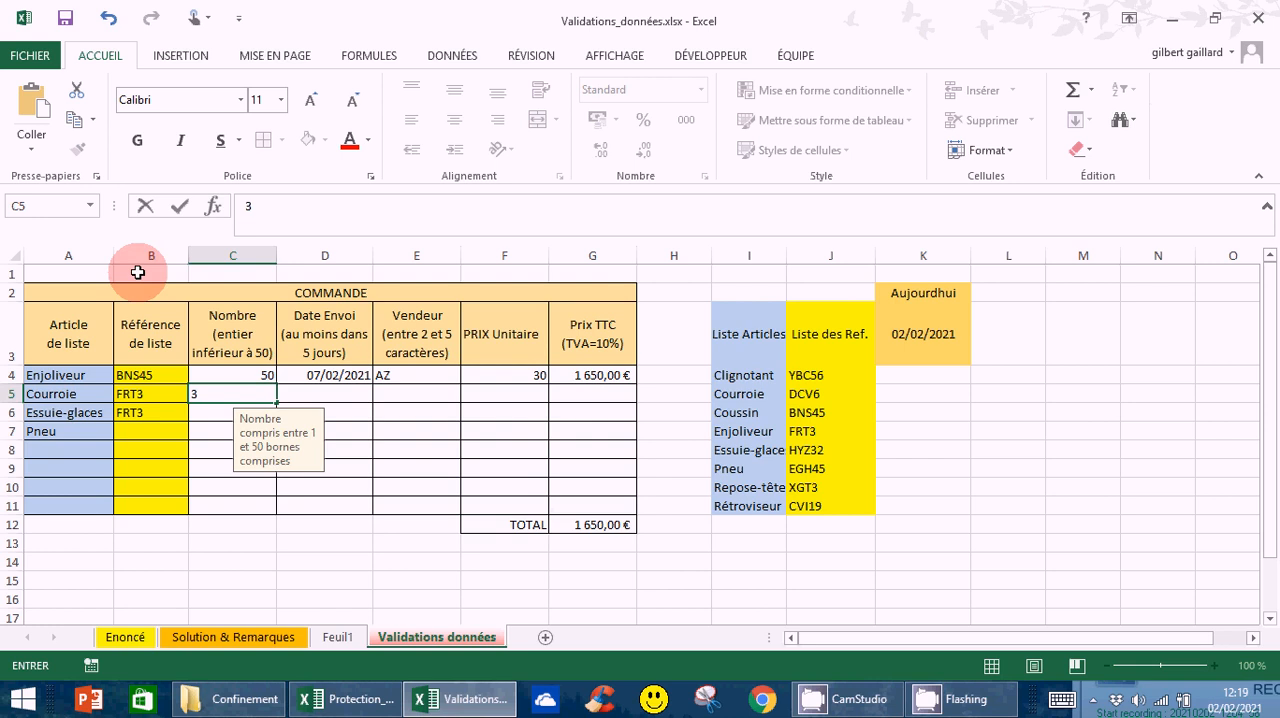
left_click(319, 396)
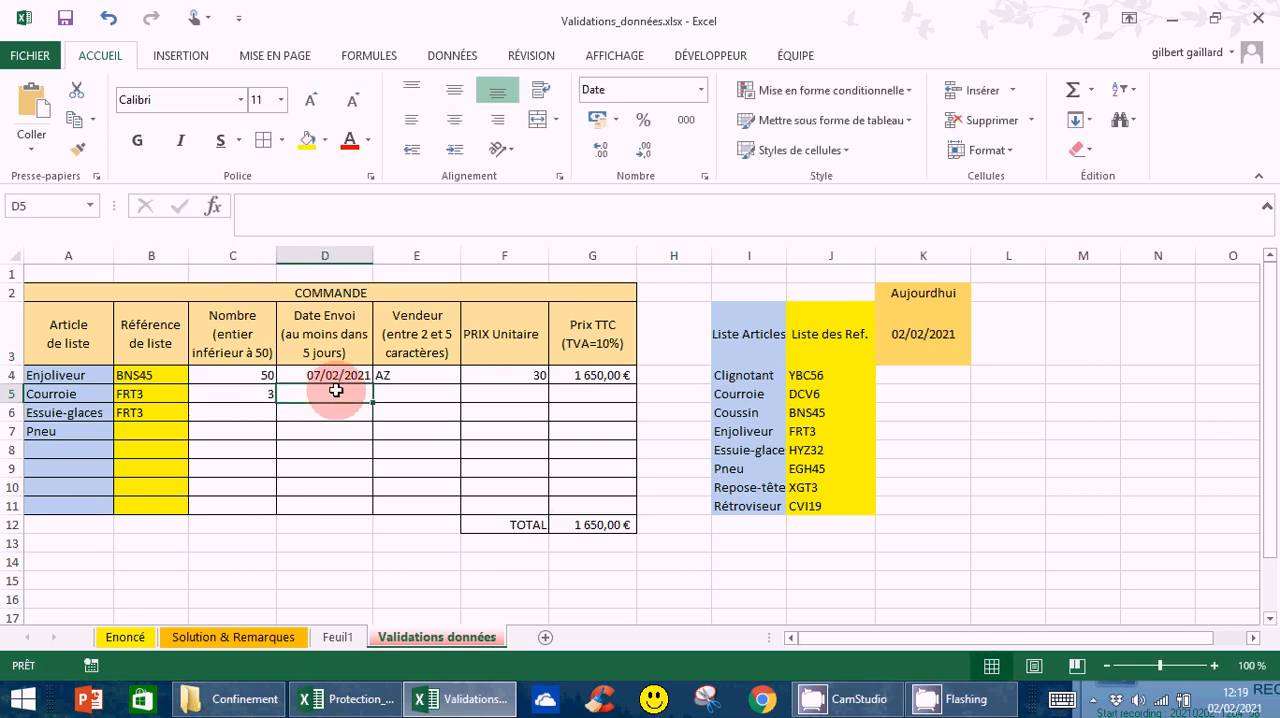
type("0")
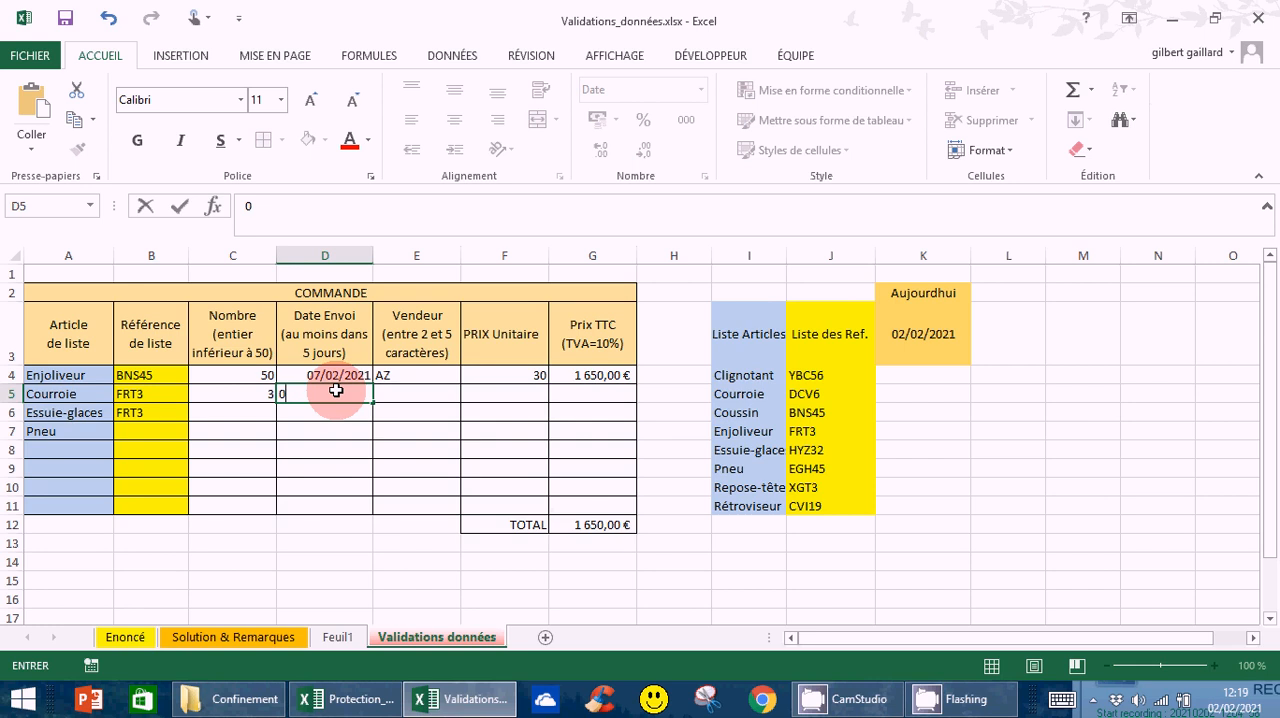
type("8/02/2021")
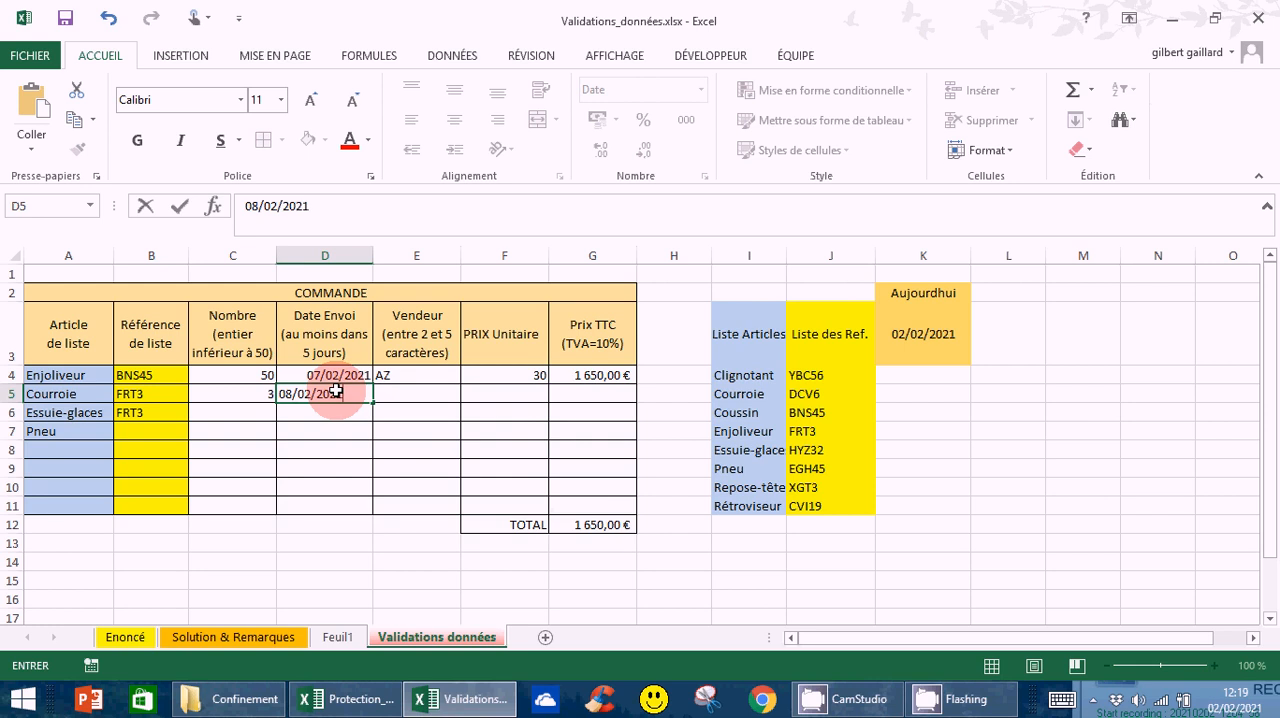
key("Return")
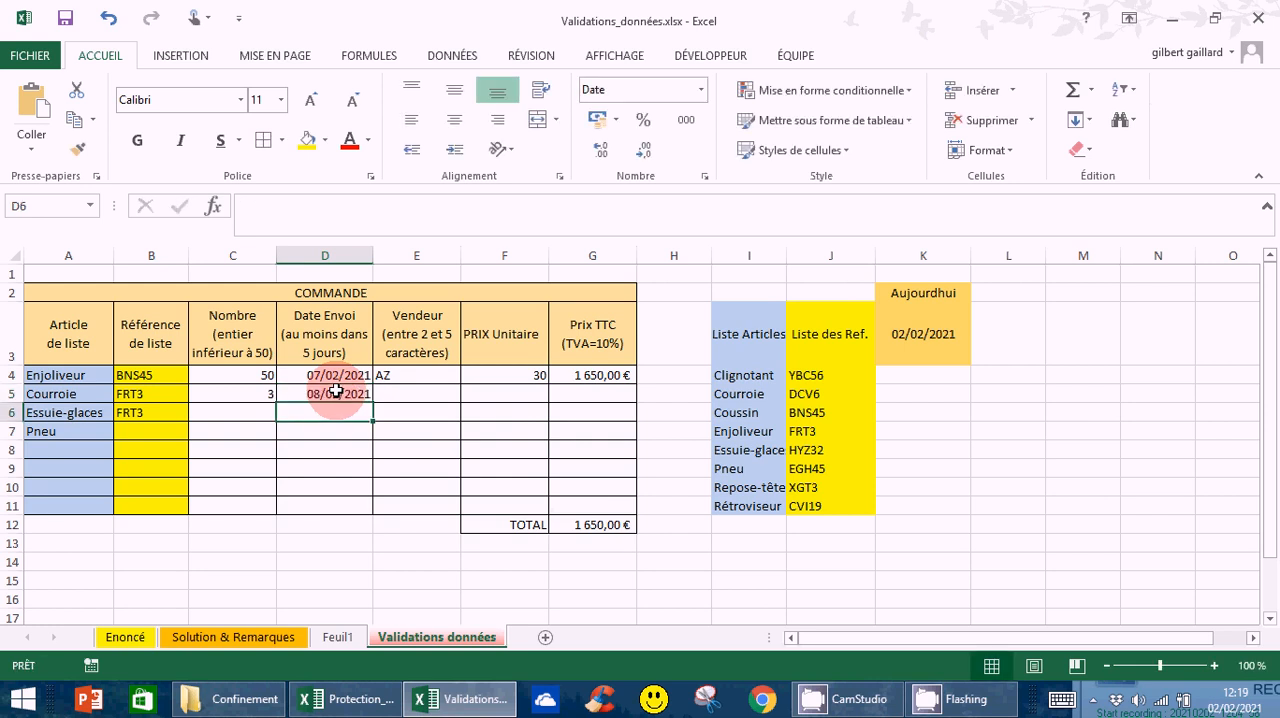
Enter 6 as the Courroie unit price in F5
left_click(579, 393)
key("Left")
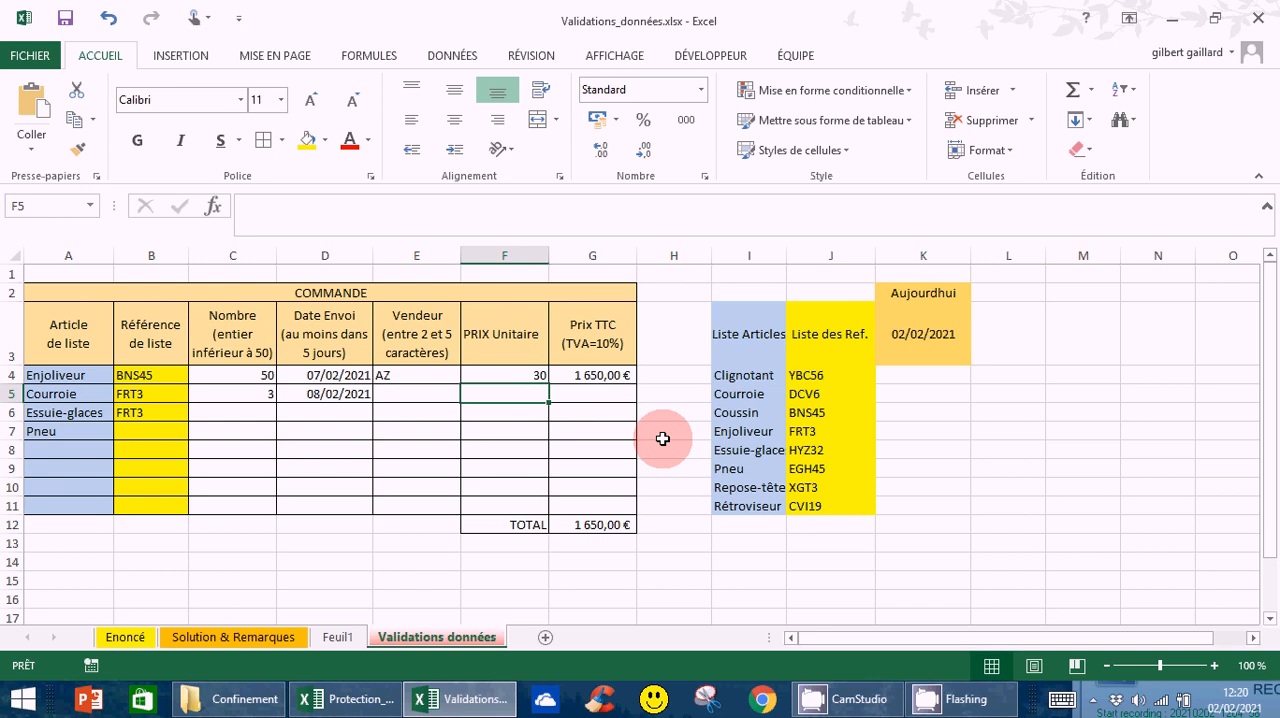
type("6")
key("Return")
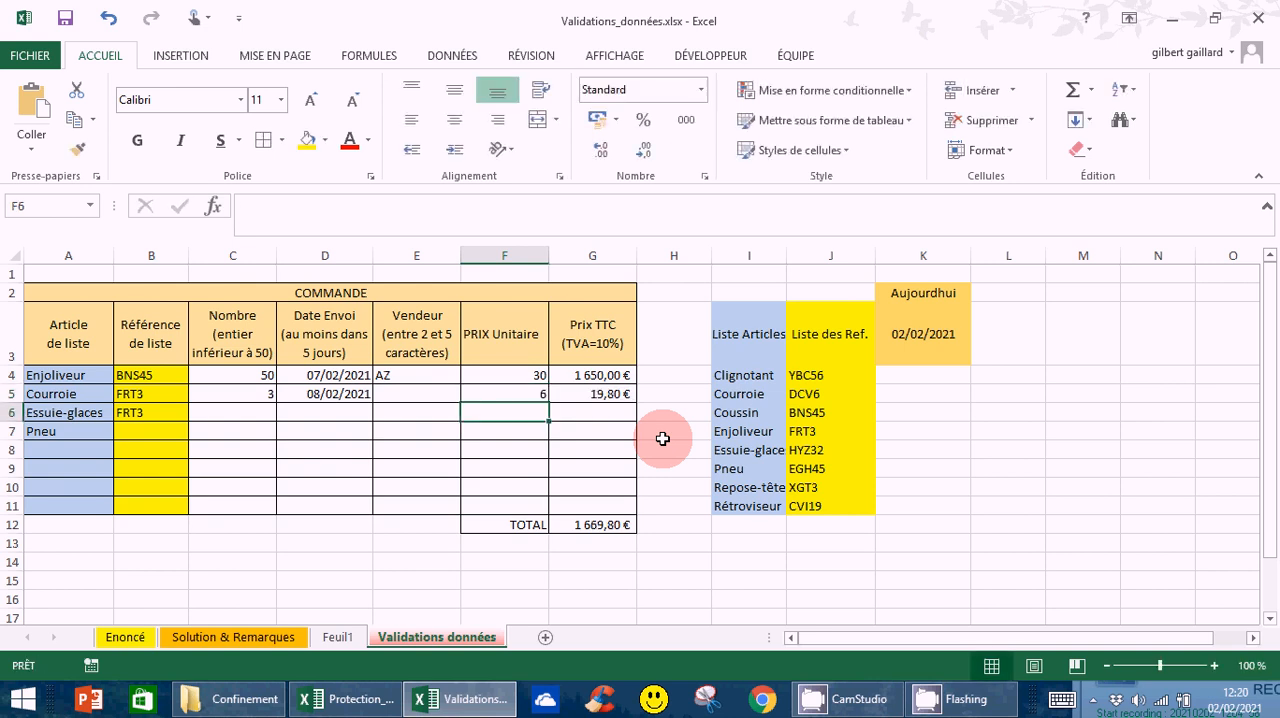
Apply the euro accounting format € Français (France) to the PRIX Unitaire cells F4:F11
left_click_drag(520, 375, 520, 497)
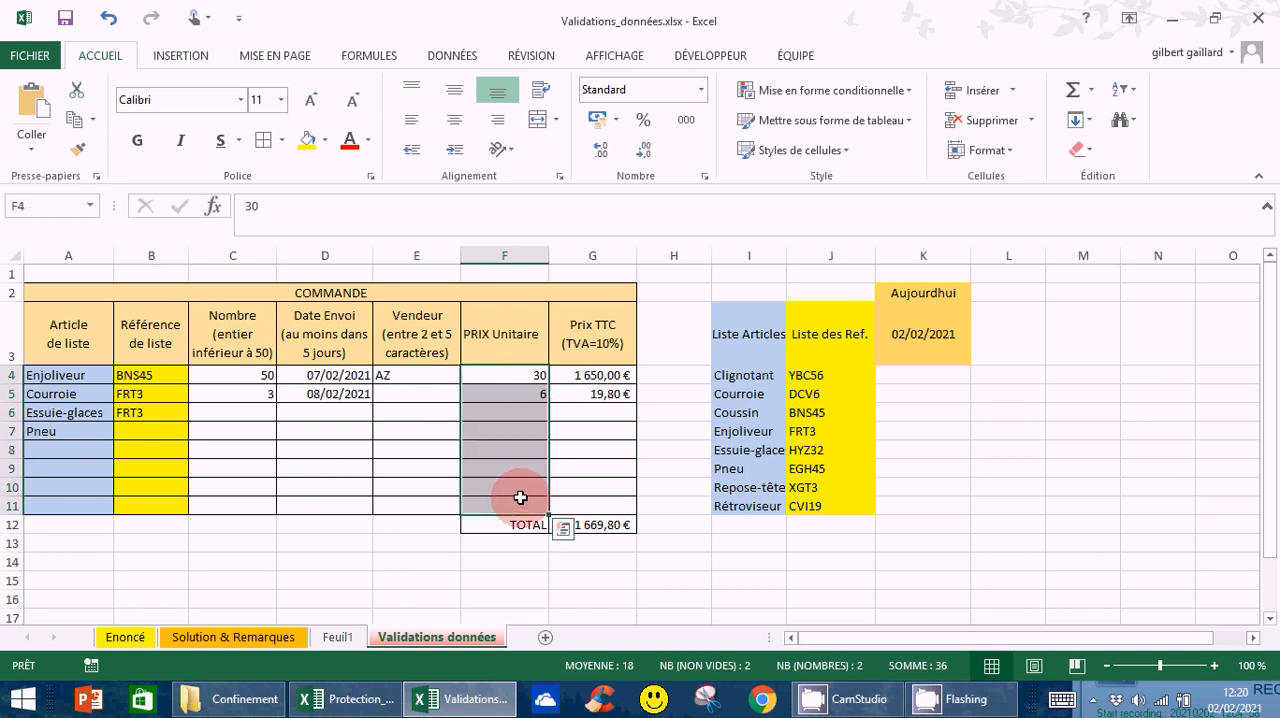
left_click(616, 120)
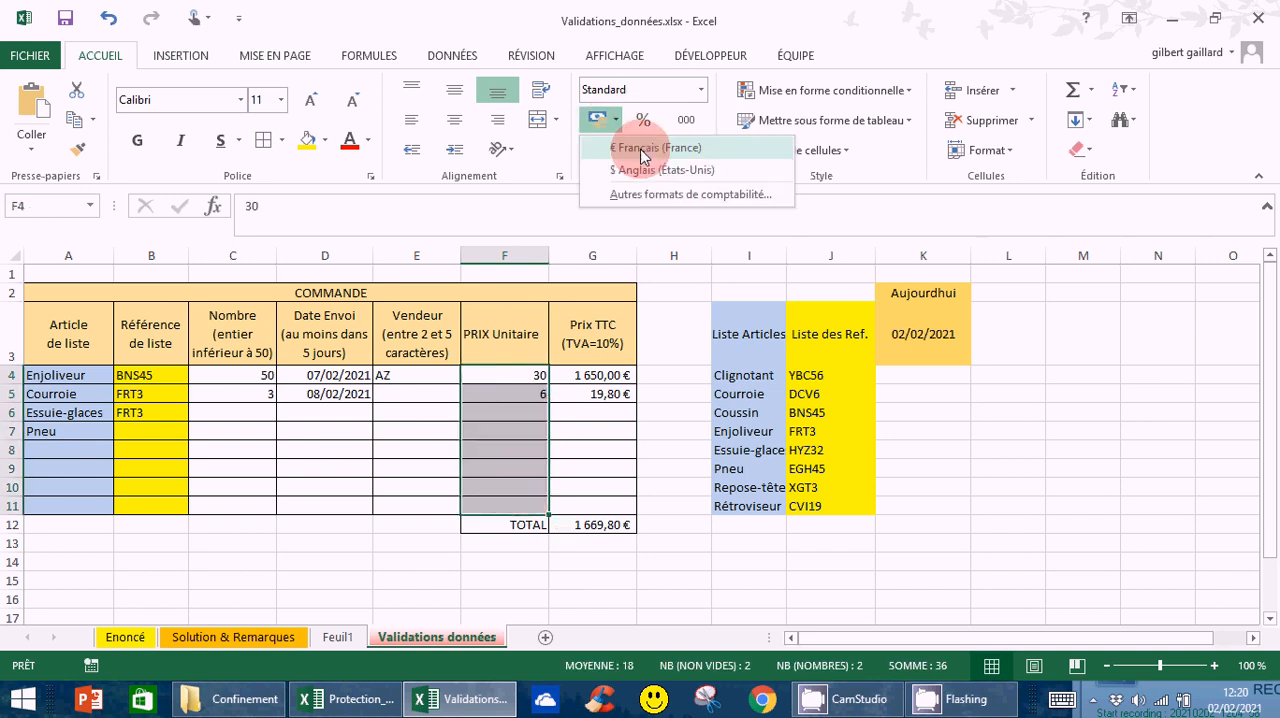
left_click(643, 150)
left_click(830, 562)
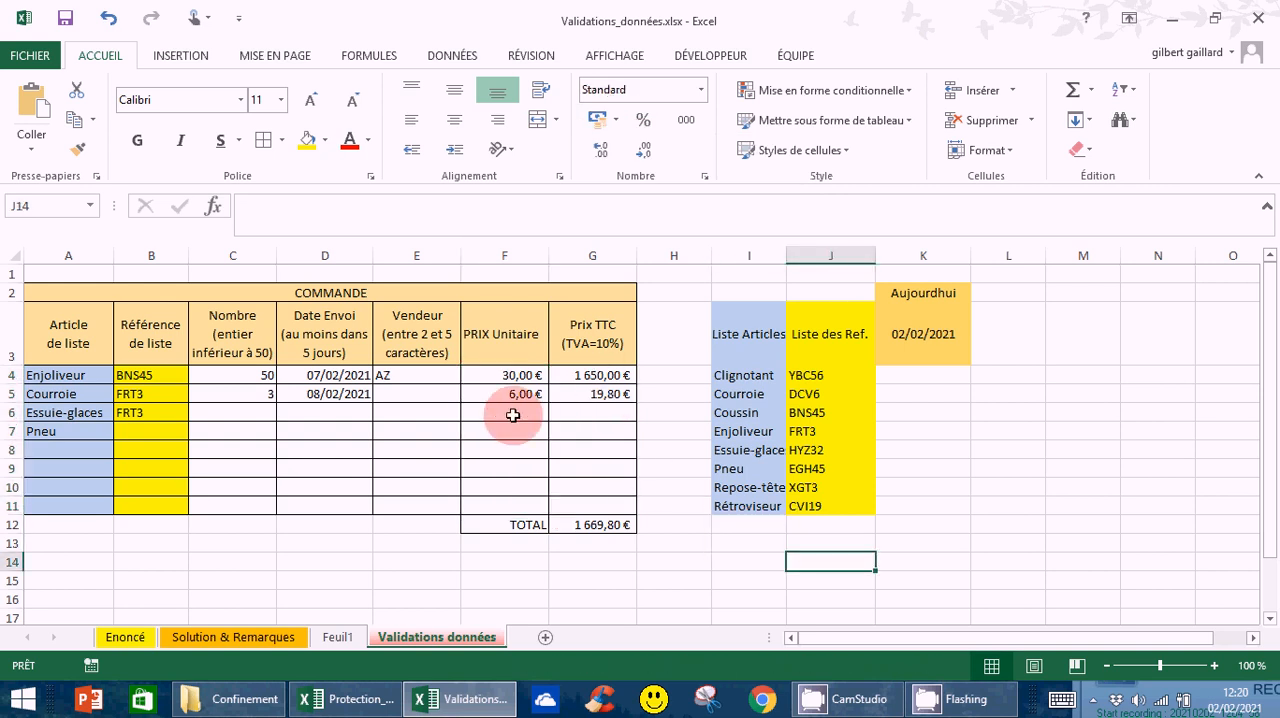
left_click(592, 395)
Enter a quantity of 2 in C6 and a unit price of 4 in F6 for Essuie-glaces
left_click(253, 415)
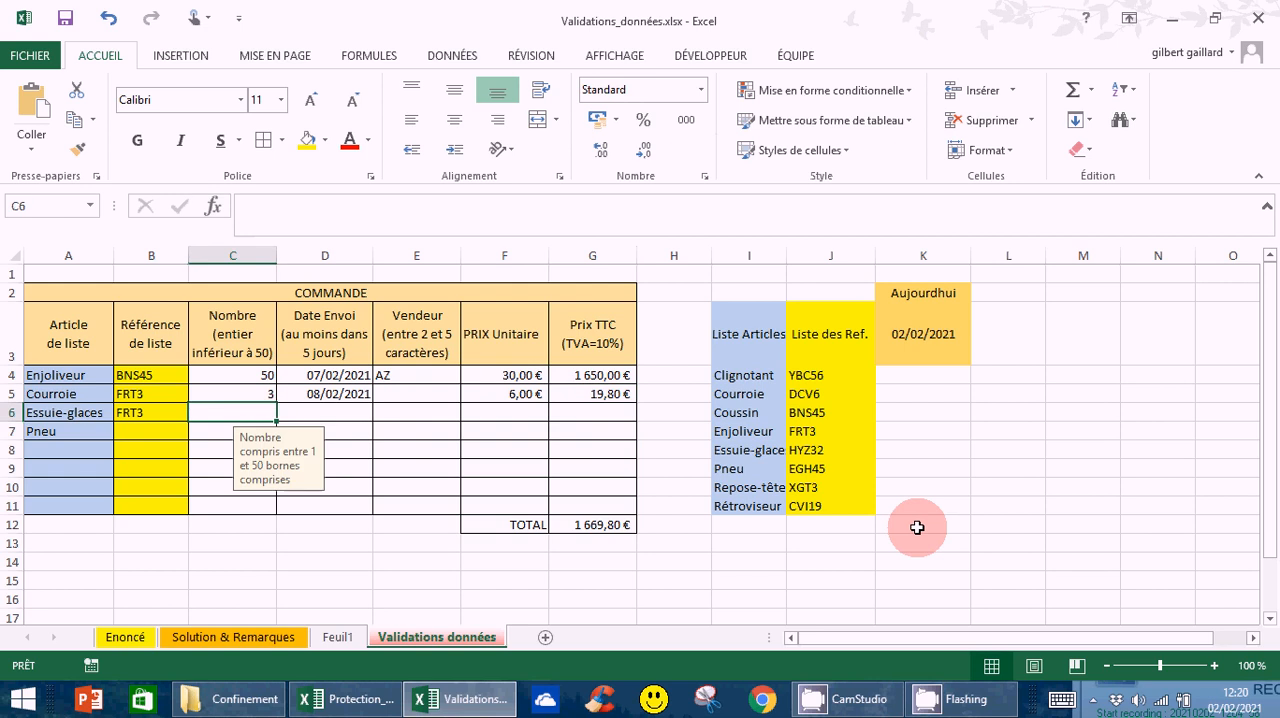
type("2")
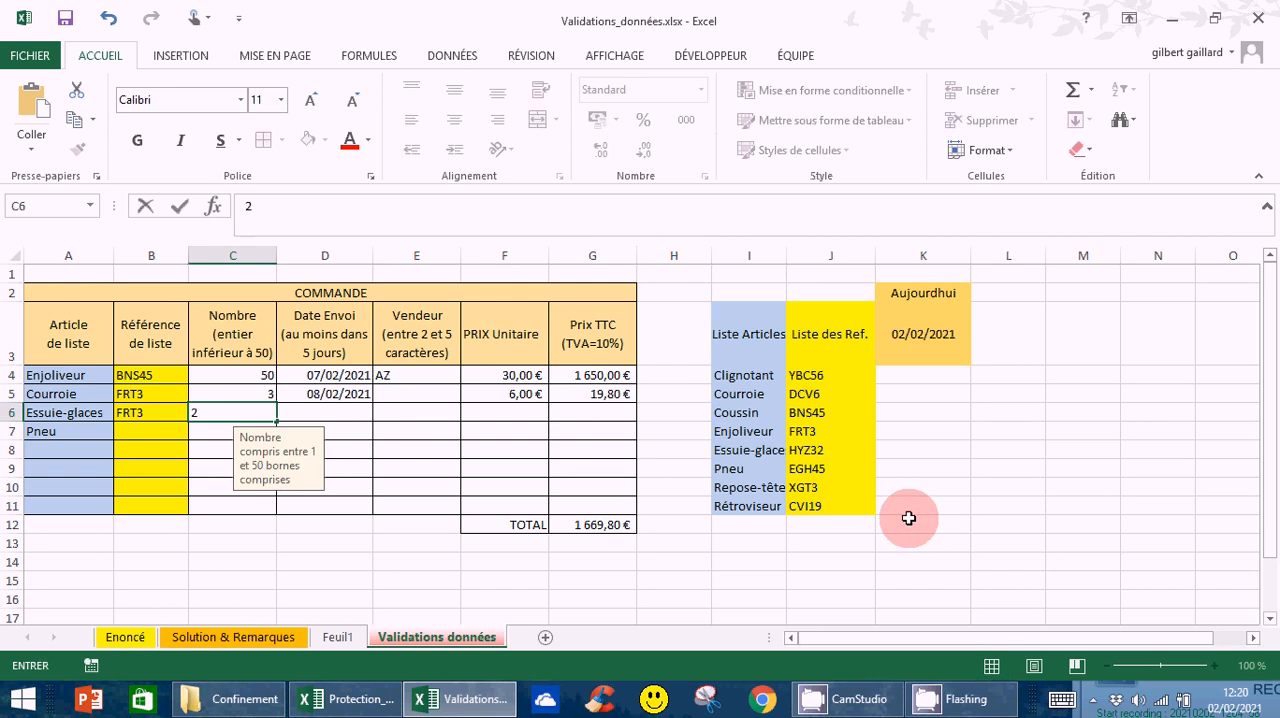
left_click(524, 412)
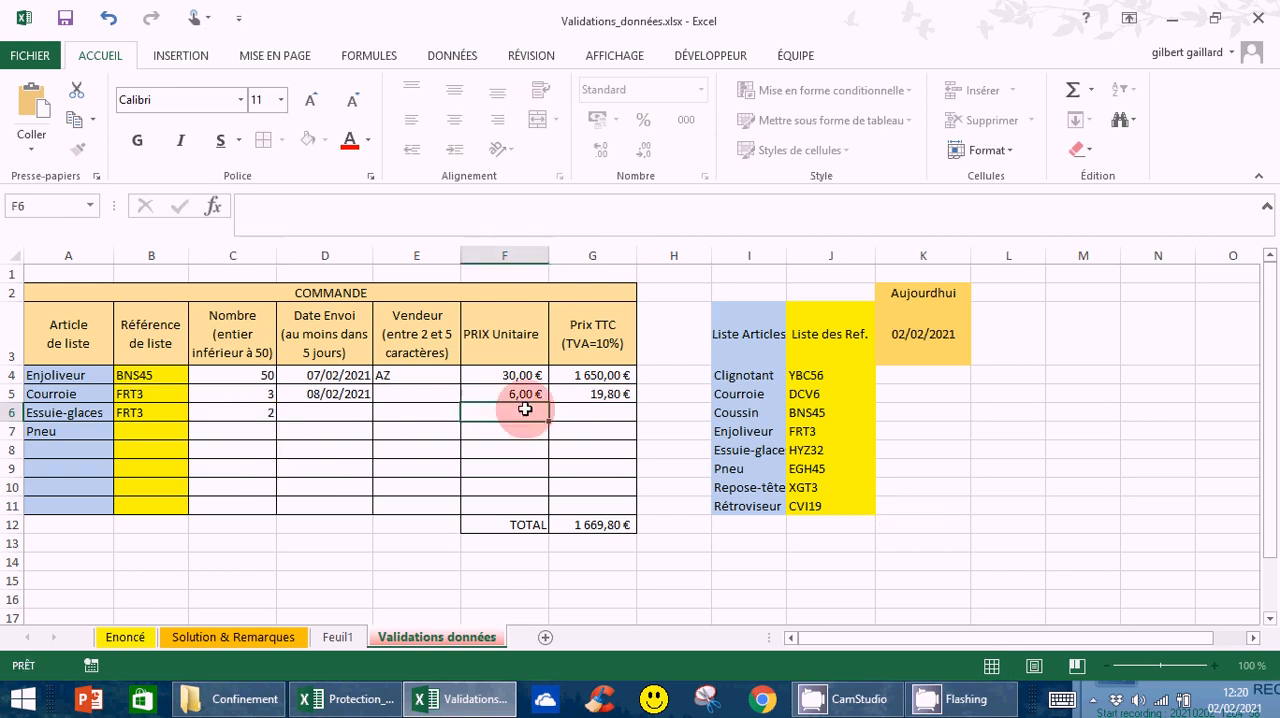
type("4")
key("Return")
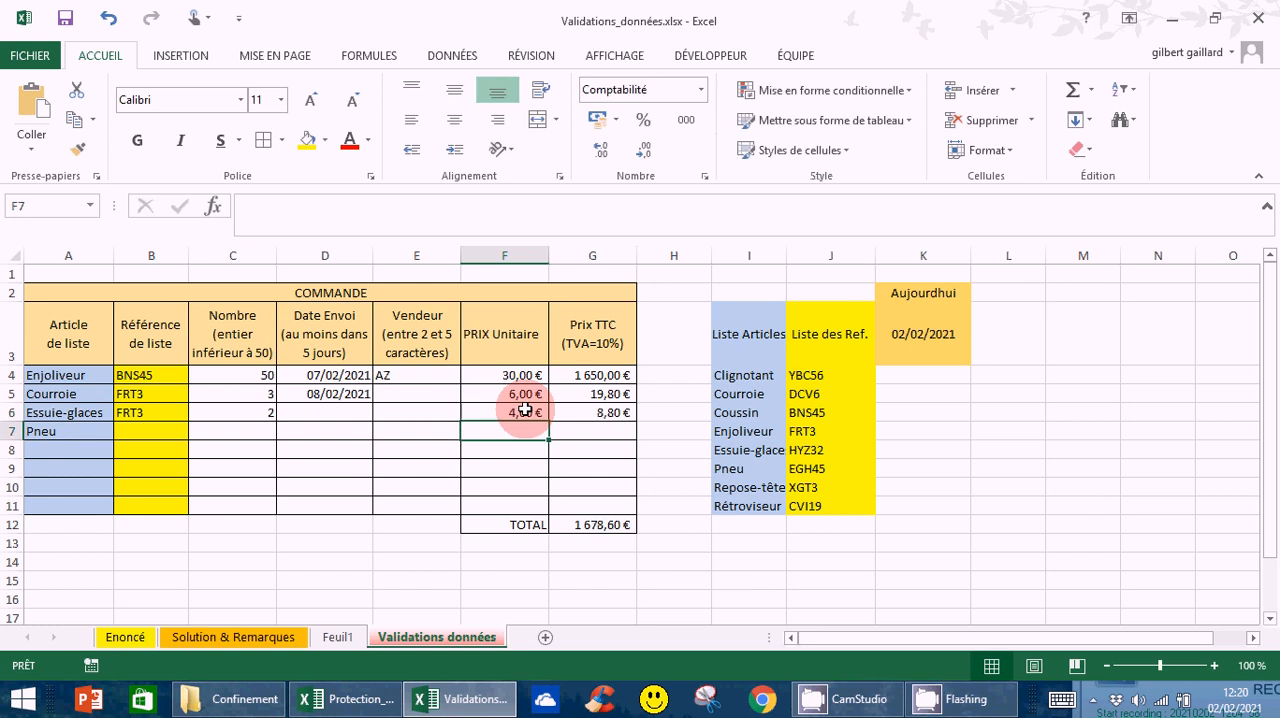
left_click(619, 412)
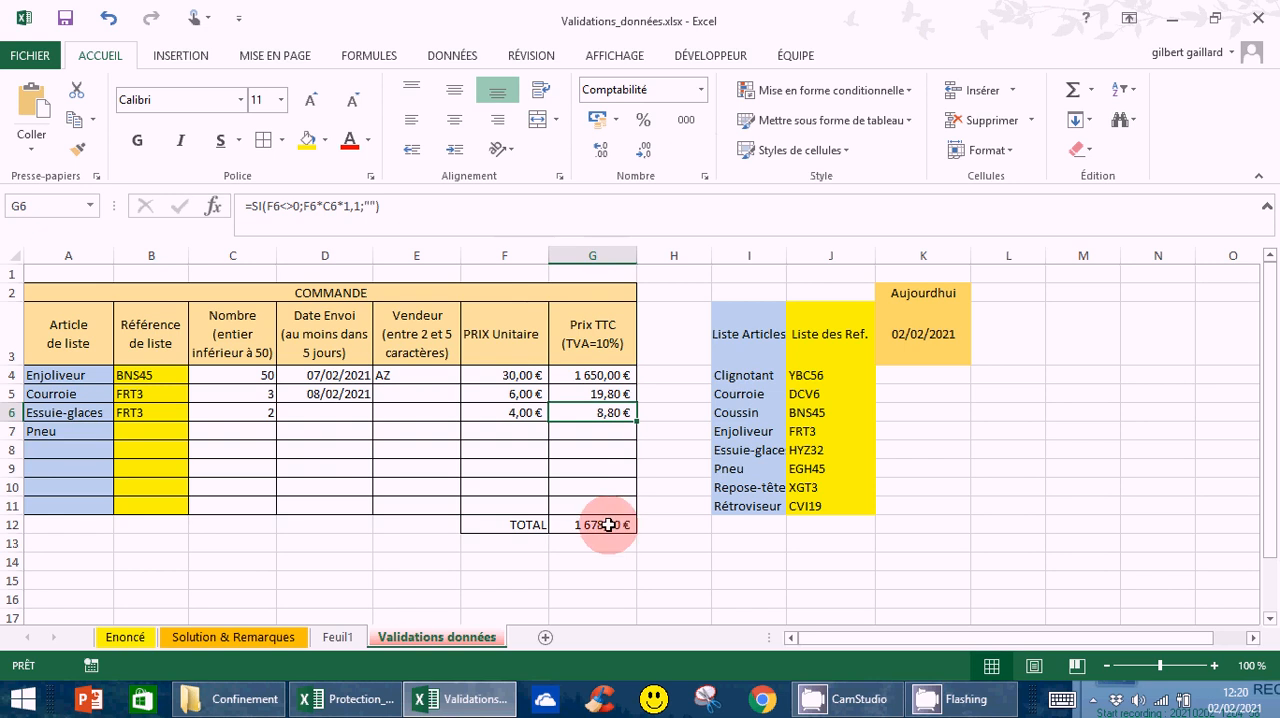
left_click(609, 525)
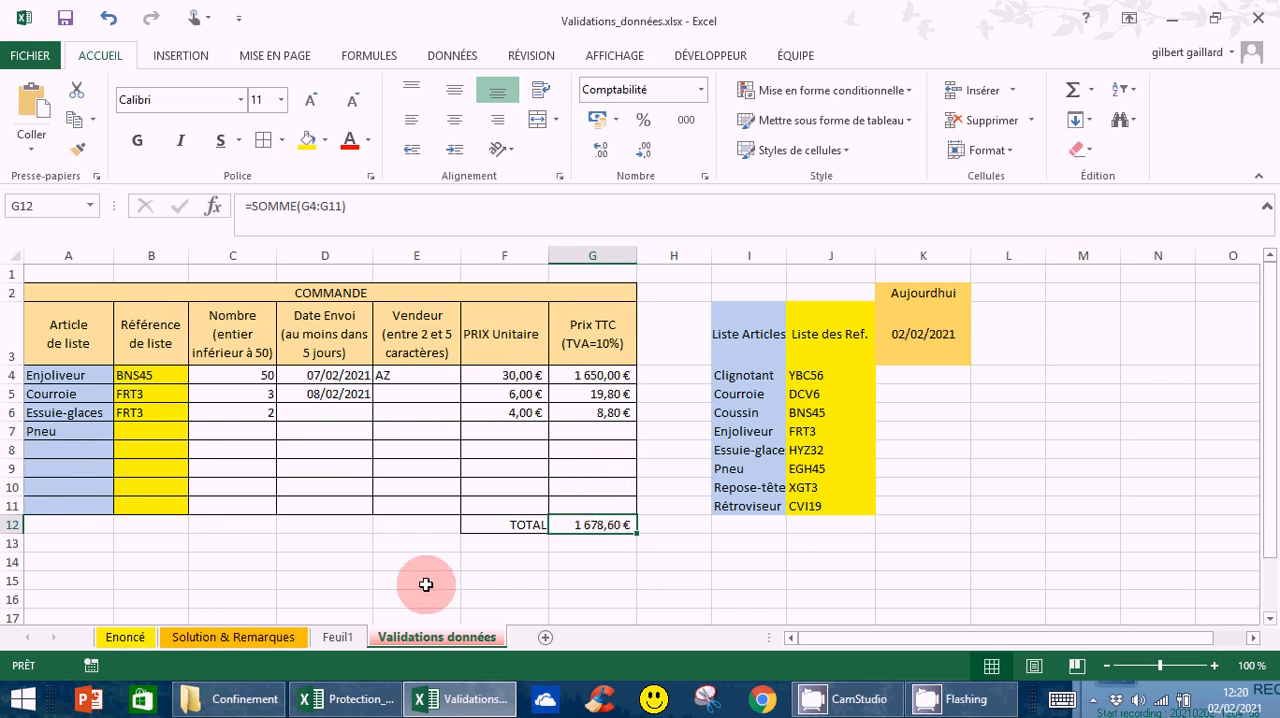
left_click(505, 582)
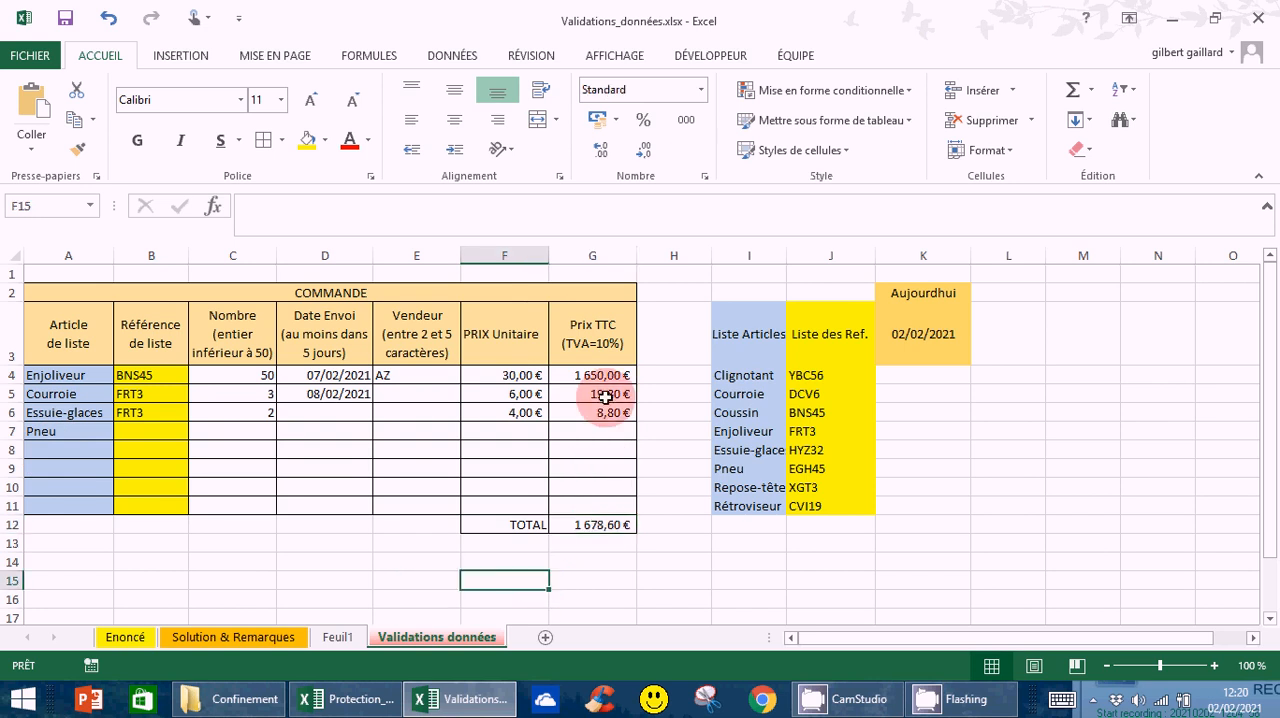